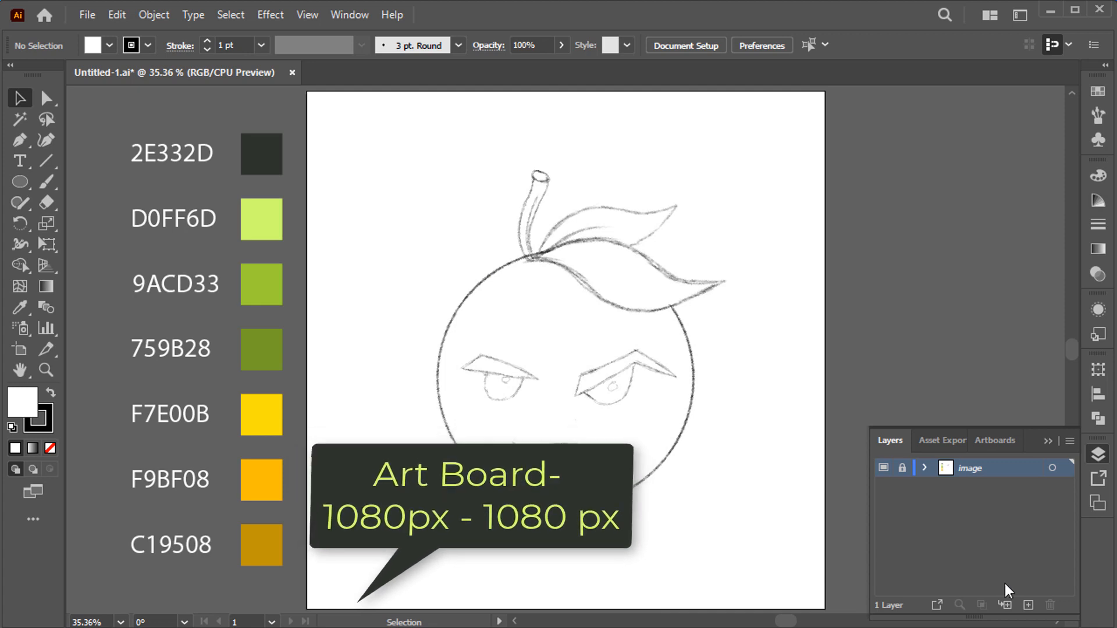
- Add a new layer named "outline" above the sketch image layer
left_click(1026, 605)
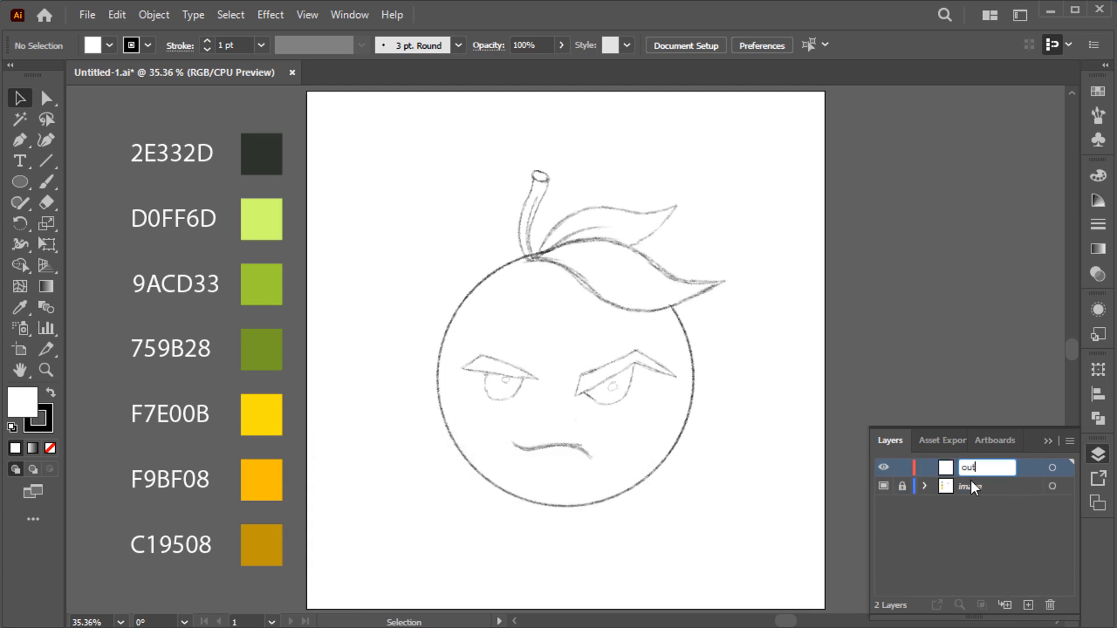
key("Return")
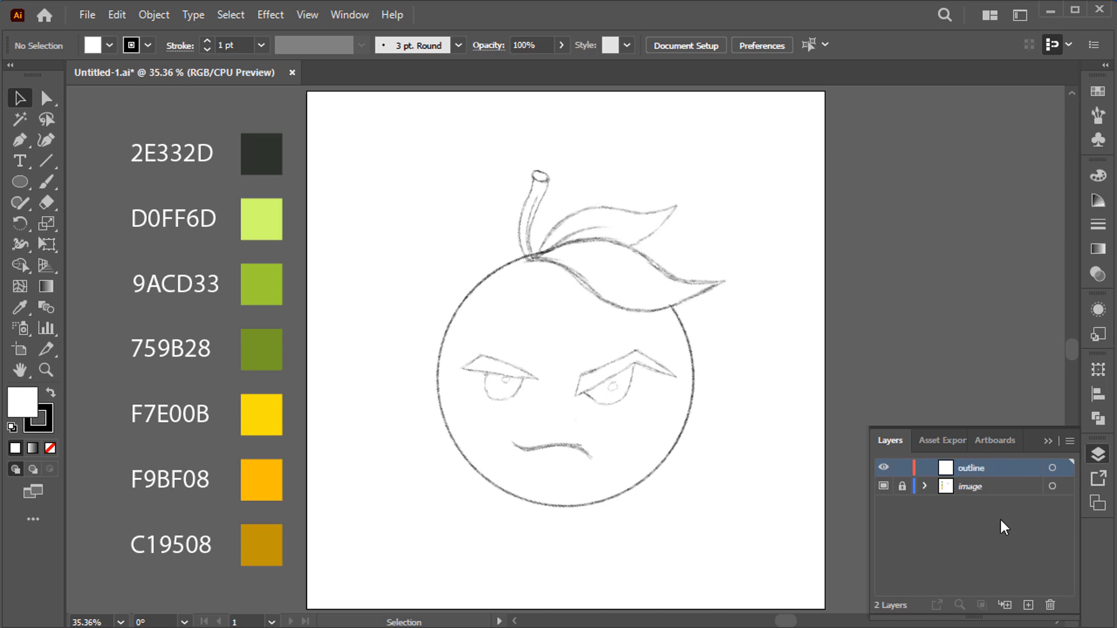
left_click(1047, 441)
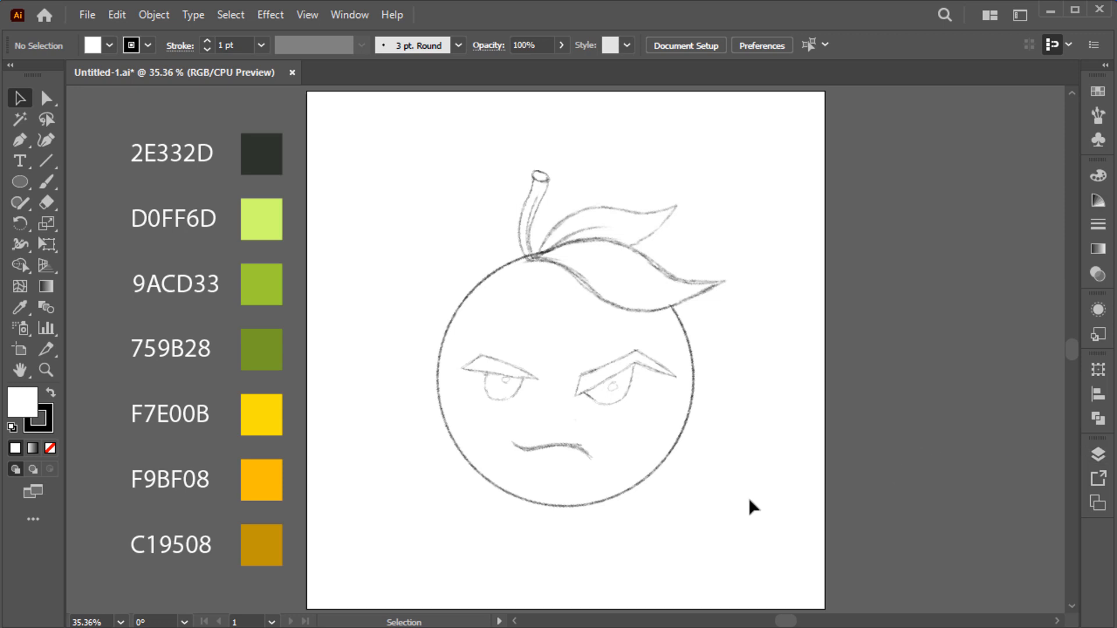
- Set the default appearance to no fill and a 6 pt outside-aligned stroke, sampling the dark 2E332D swatch for its colour
left_click(23, 304)
left_click(243, 156)
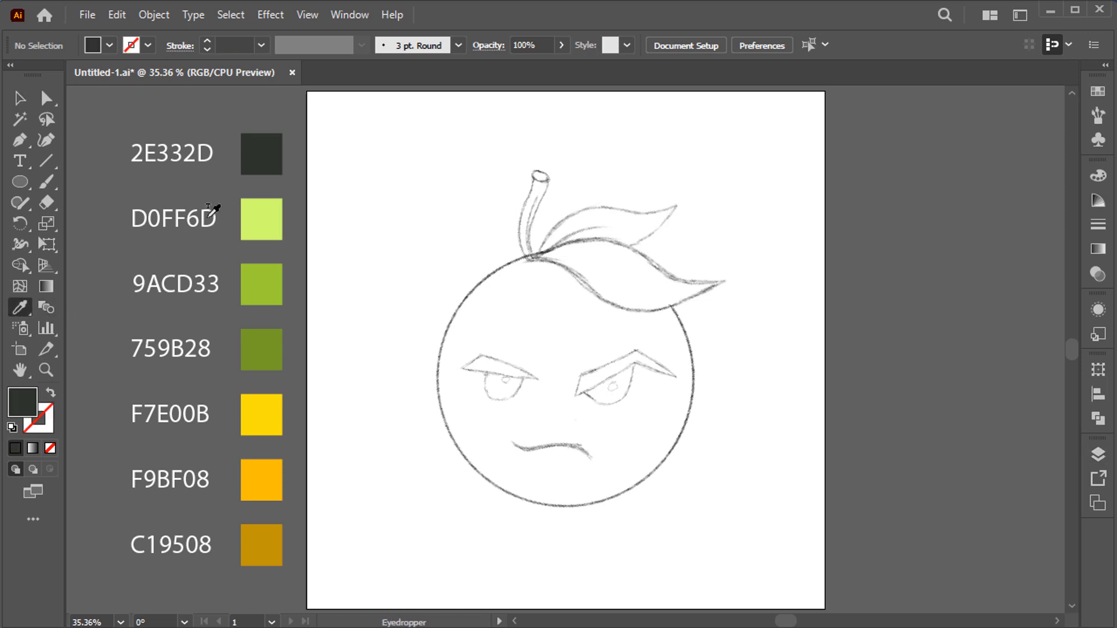
left_click(50, 400)
left_click(186, 49)
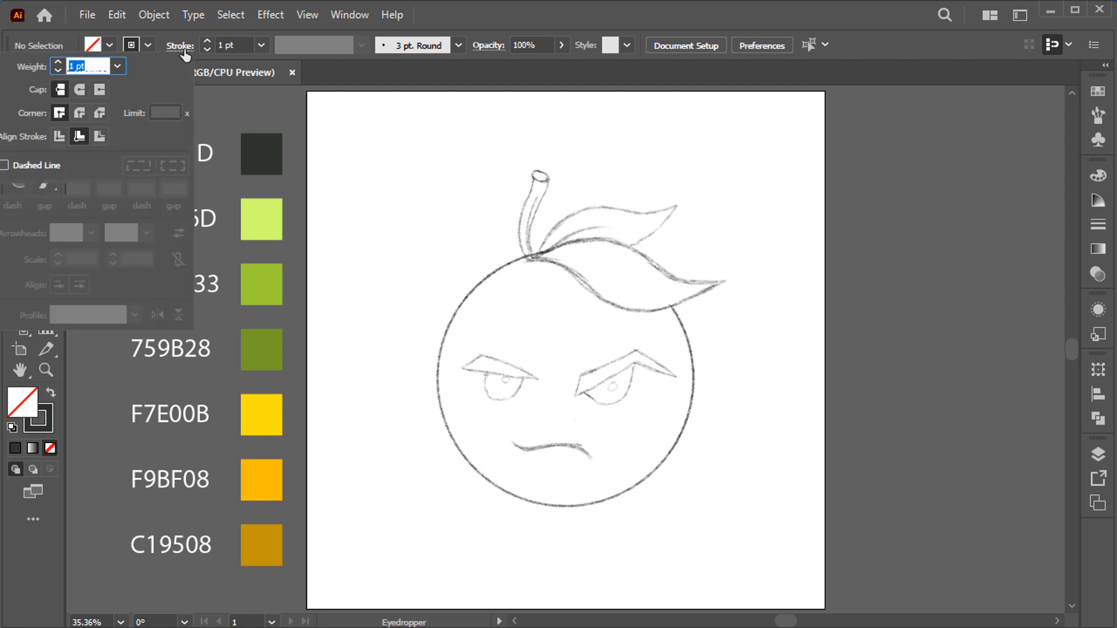
left_click(97, 139)
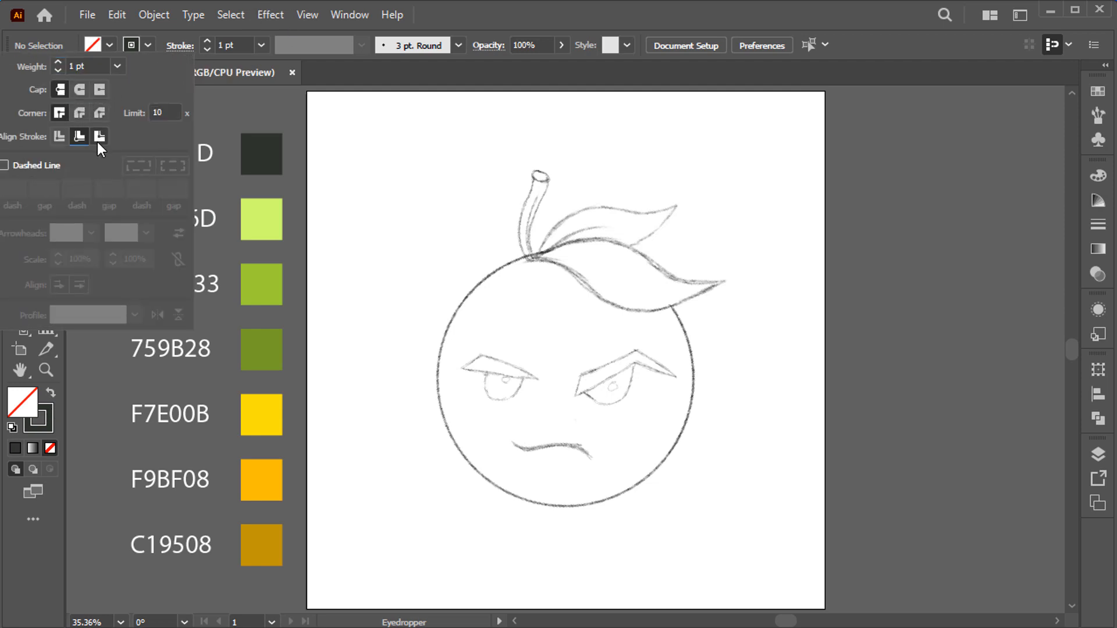
left_click(207, 42)
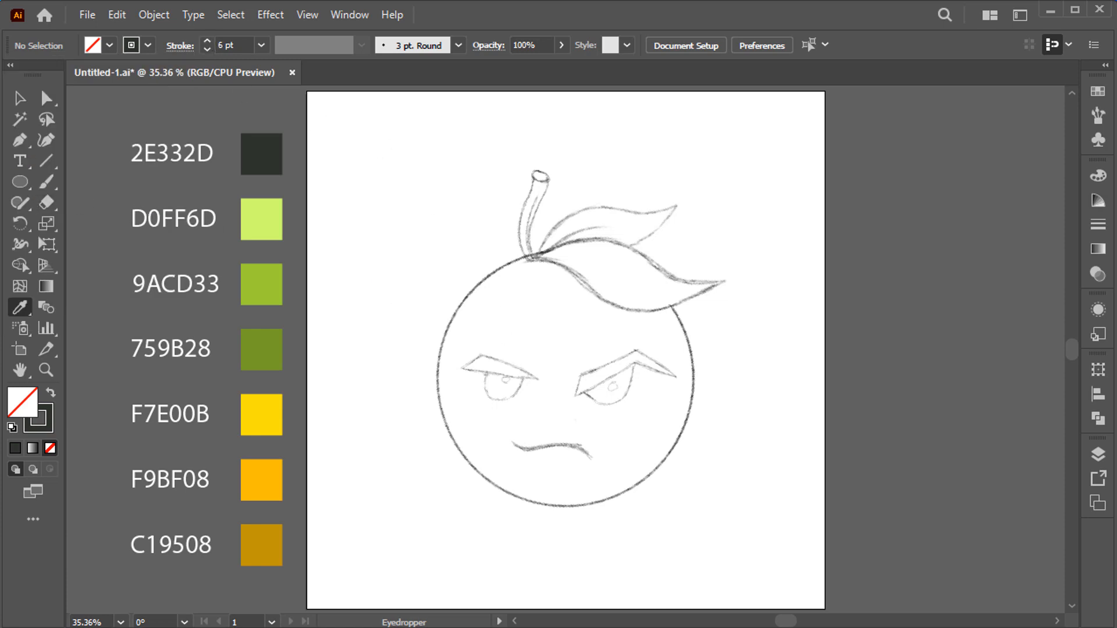
- Draw a circle over the sketched round head and resize it to match the pencil line
left_click(12, 185)
mouse_move(504, 332)
left_mouse_down()
mouse_move(701, 474)
mouse_move(623, 399)
mouse_move(700, 451)
mouse_move(695, 443)
left_mouse_up()
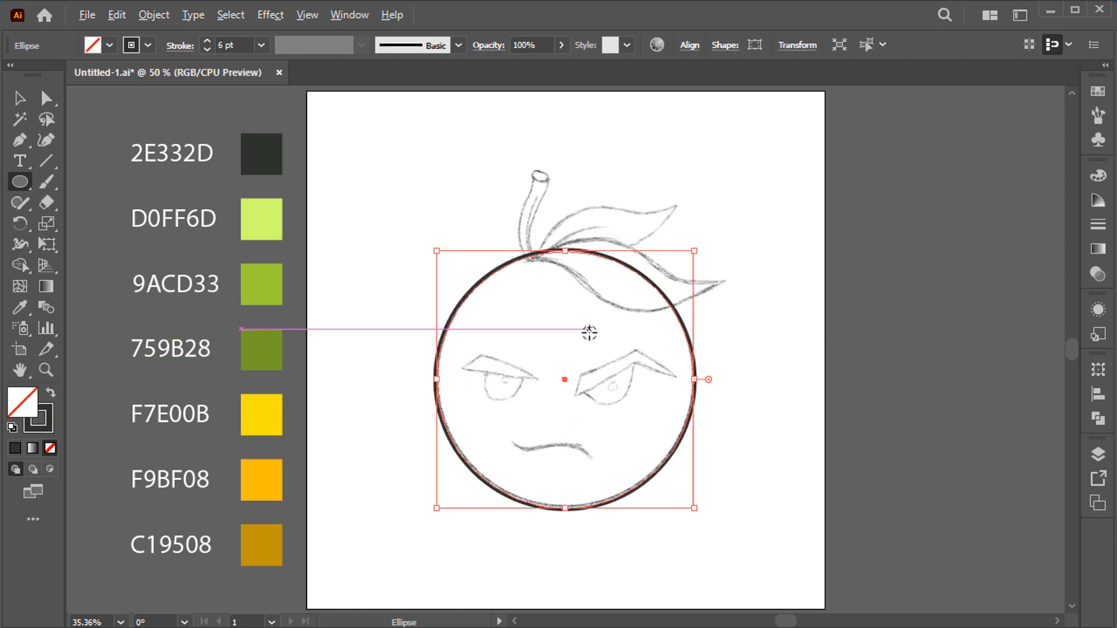
scroll(587, 331, "up", 1, "alt")
left_click_drag(594, 274, 577, 173)
scroll(589, 259, "up", 1)
scroll(591, 258, "up", 1, "alt")
left_click_drag(524, 241, 539, 219)
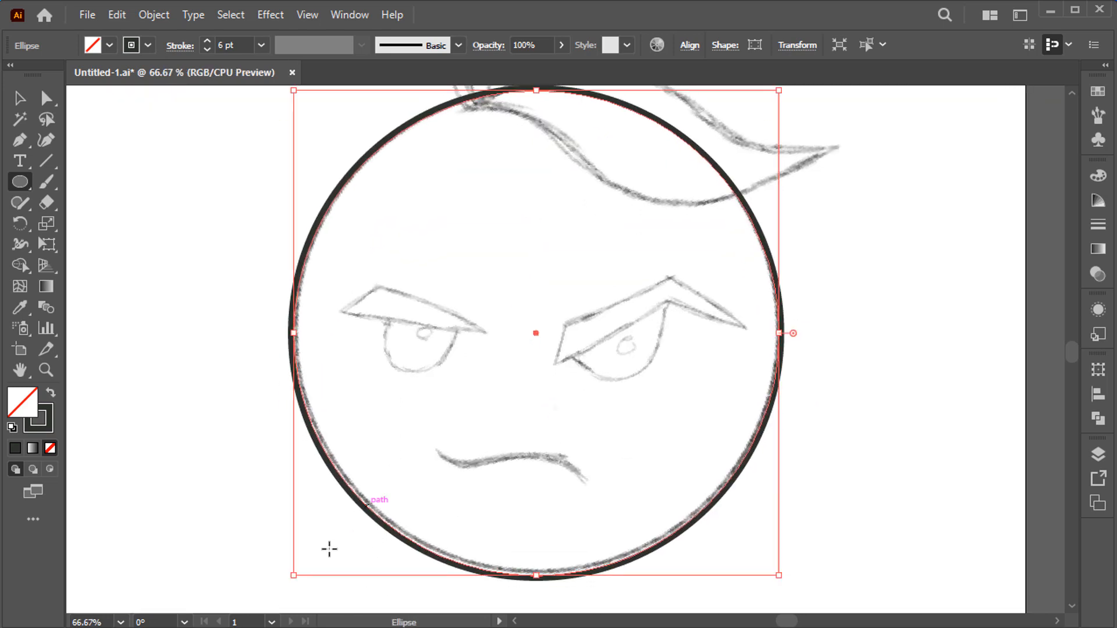
left_click_drag(294, 576, 297, 571)
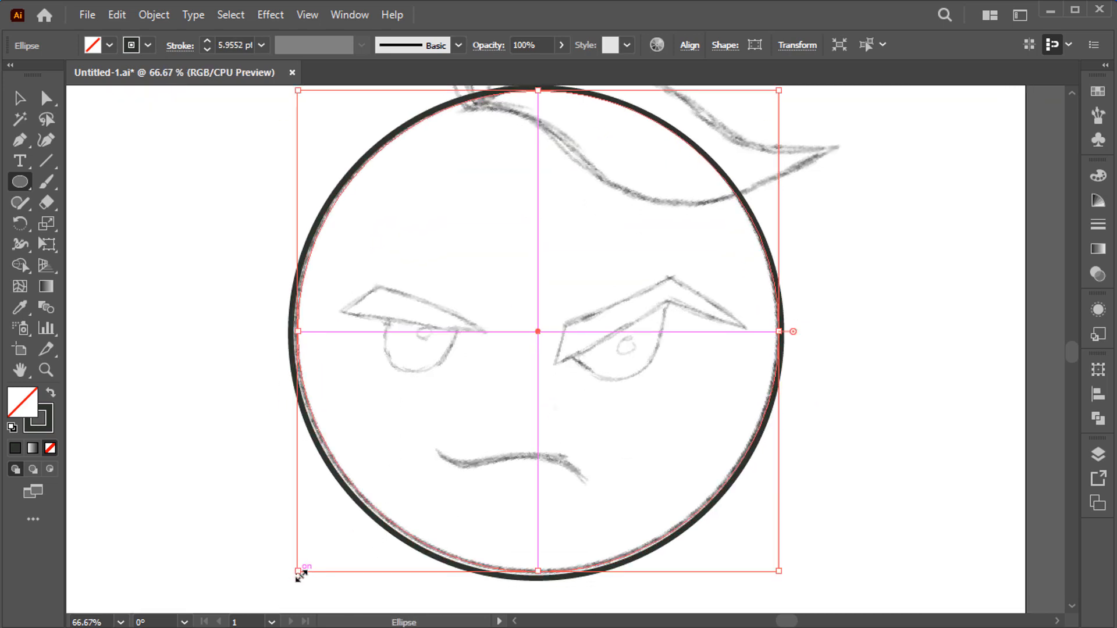
left_click_drag(411, 434, 413, 456)
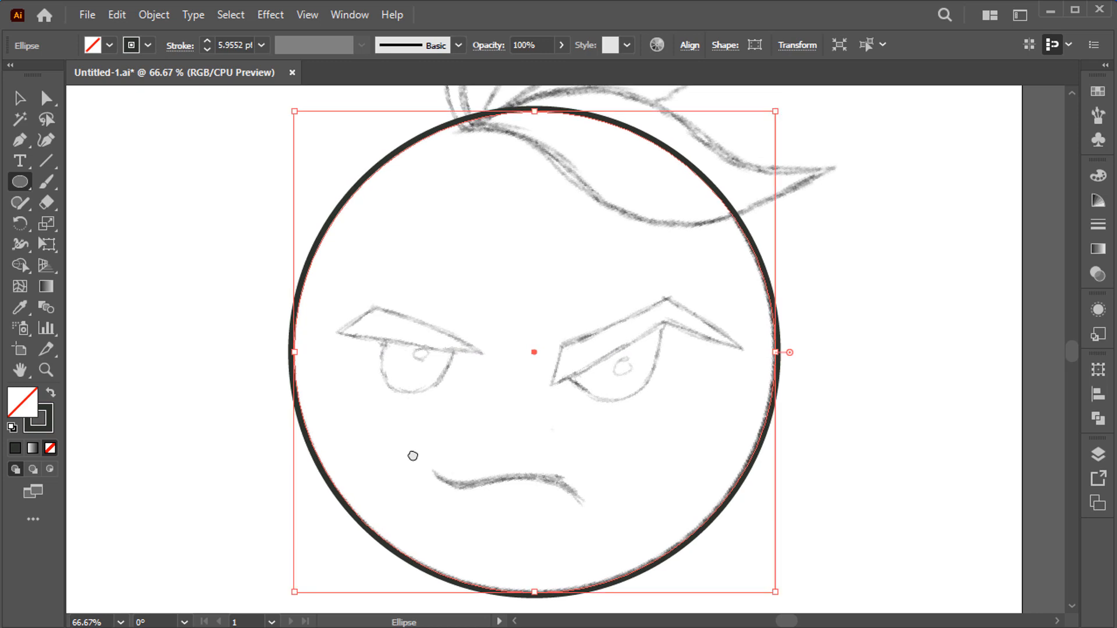
- Set the head circle's stroke weight to 9 pt and deselect it
left_click(208, 41)
left_click(208, 40)
left_click(209, 41)
left_click(209, 41)
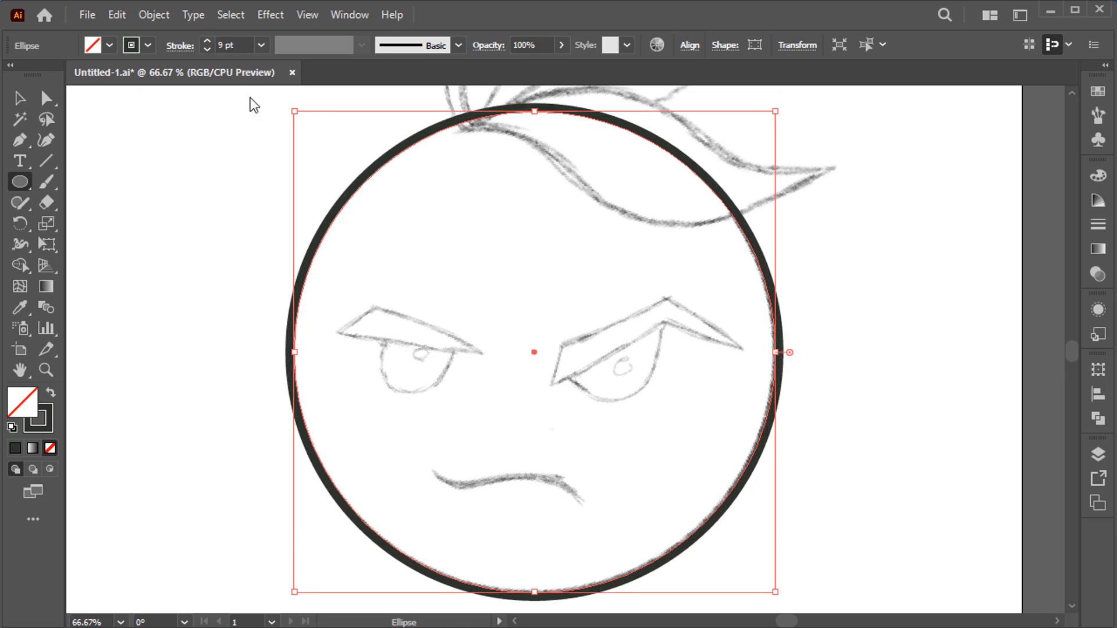
left_click_drag(402, 277, 386, 373)
key("v")
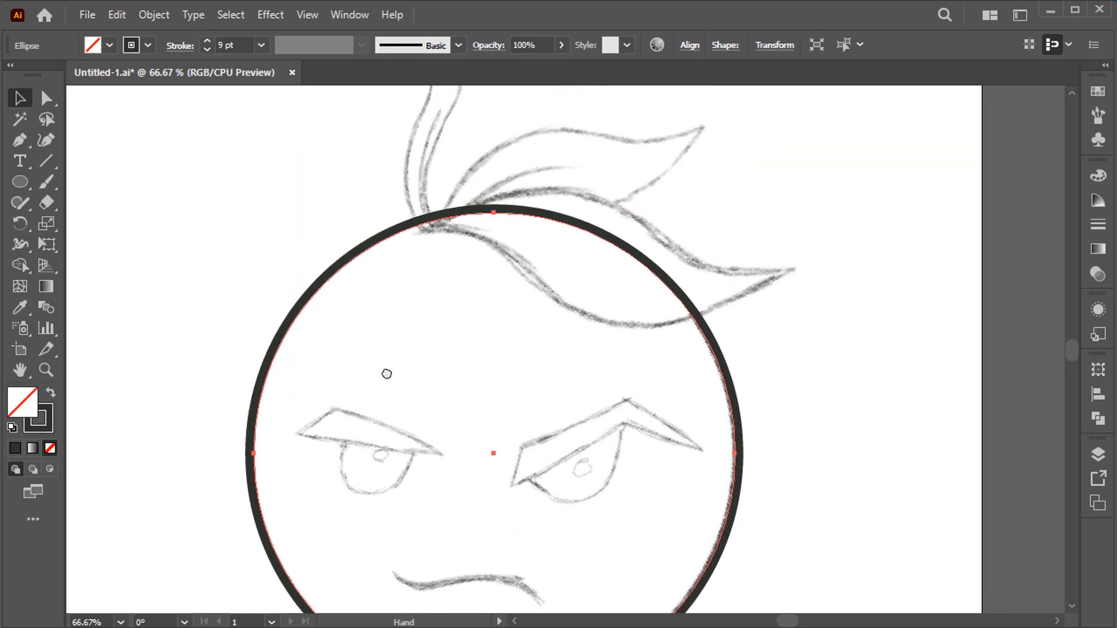
left_click_drag(403, 331, 386, 350)
left_click(385, 355)
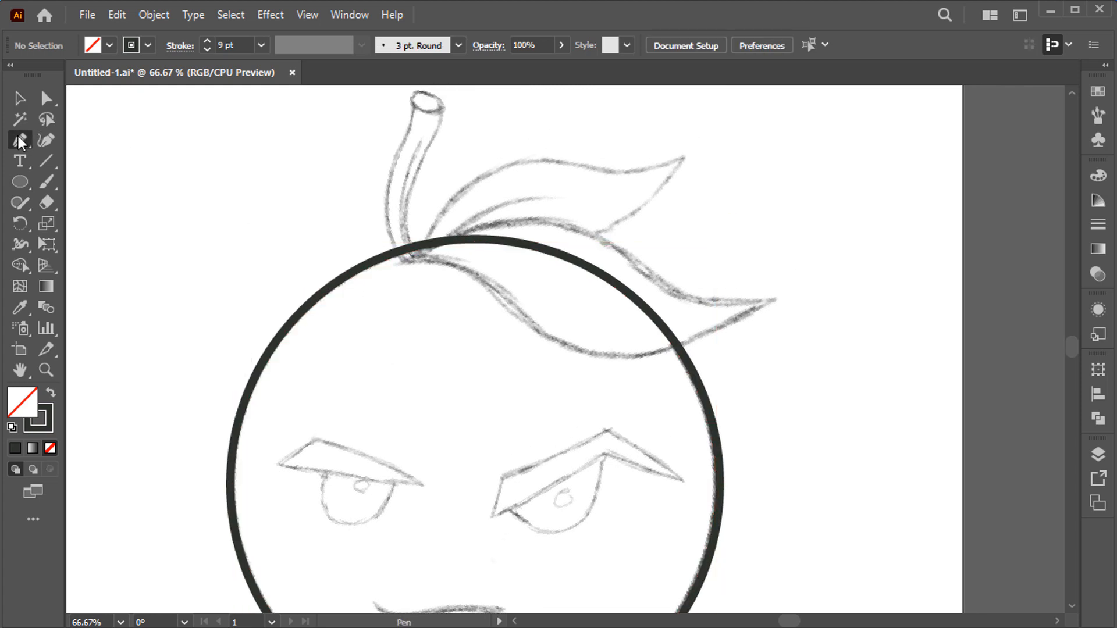
- Trace the large lower leaf as a closed curved Pen path, from the stem base around its pointed tip and back
left_click(416, 256)
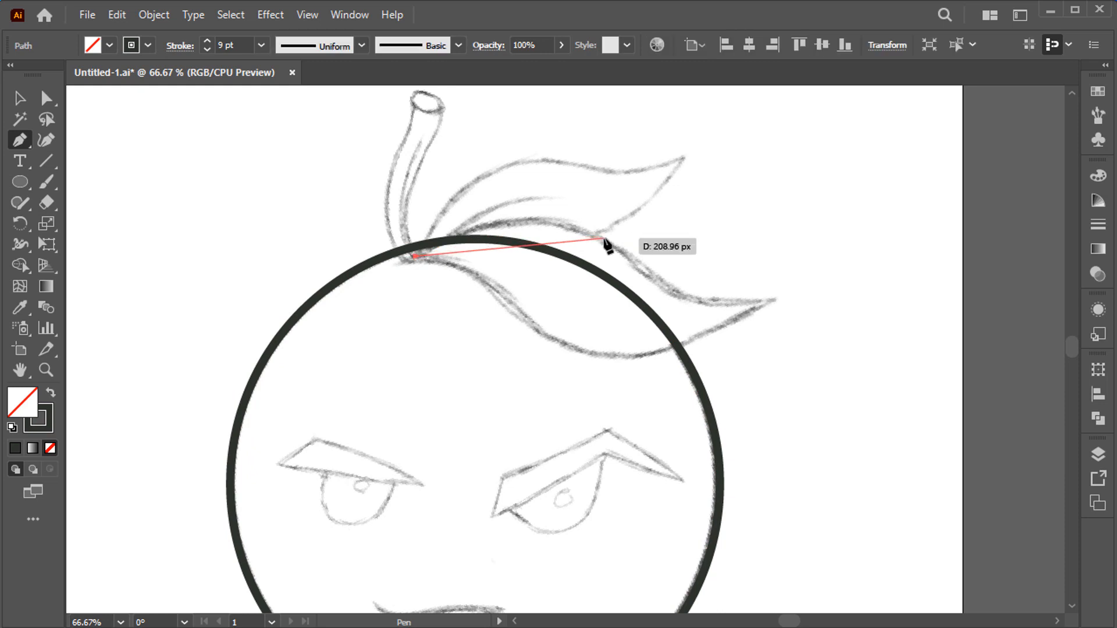
left_click_drag(604, 238, 687, 289)
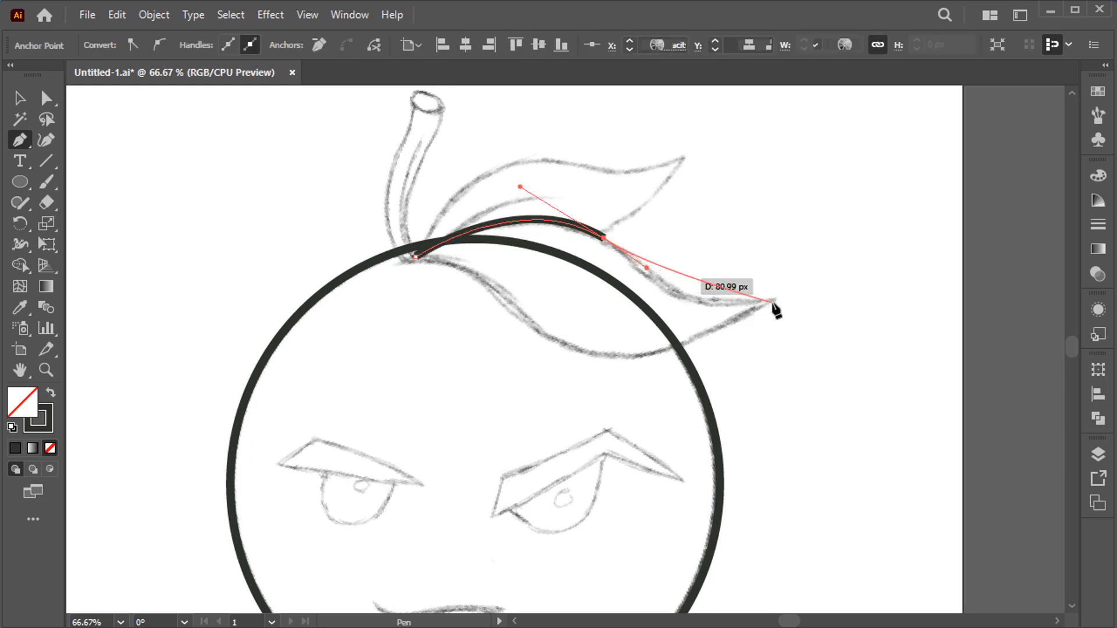
mouse_move(775, 300)
left_mouse_down()
mouse_move(859, 273)
mouse_move(739, 345)
left_mouse_up()
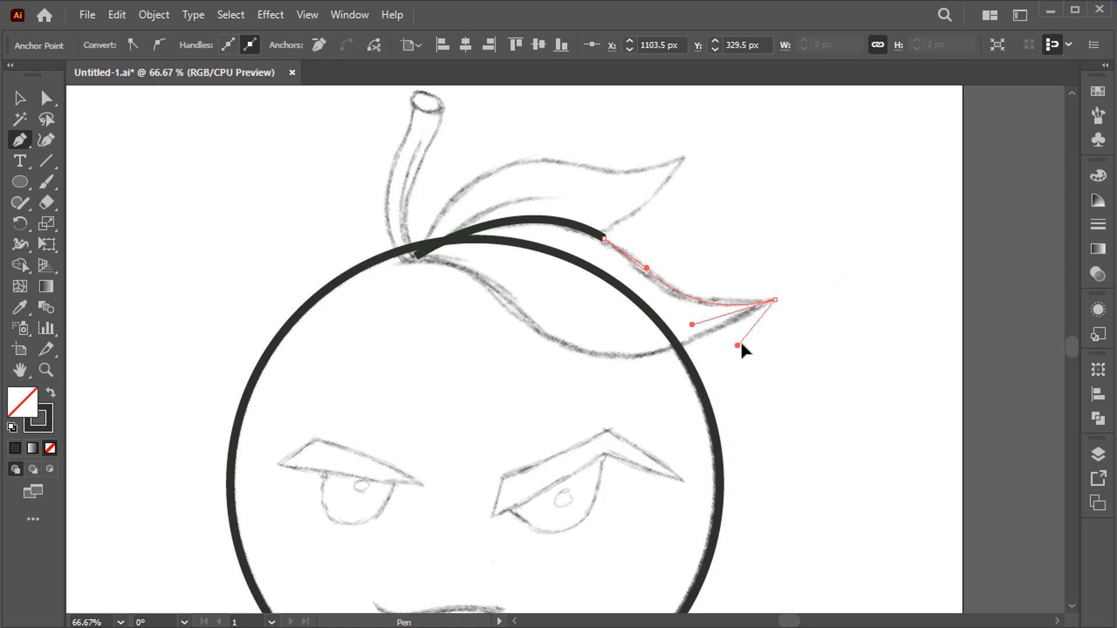
left_click_drag(549, 338, 482, 291)
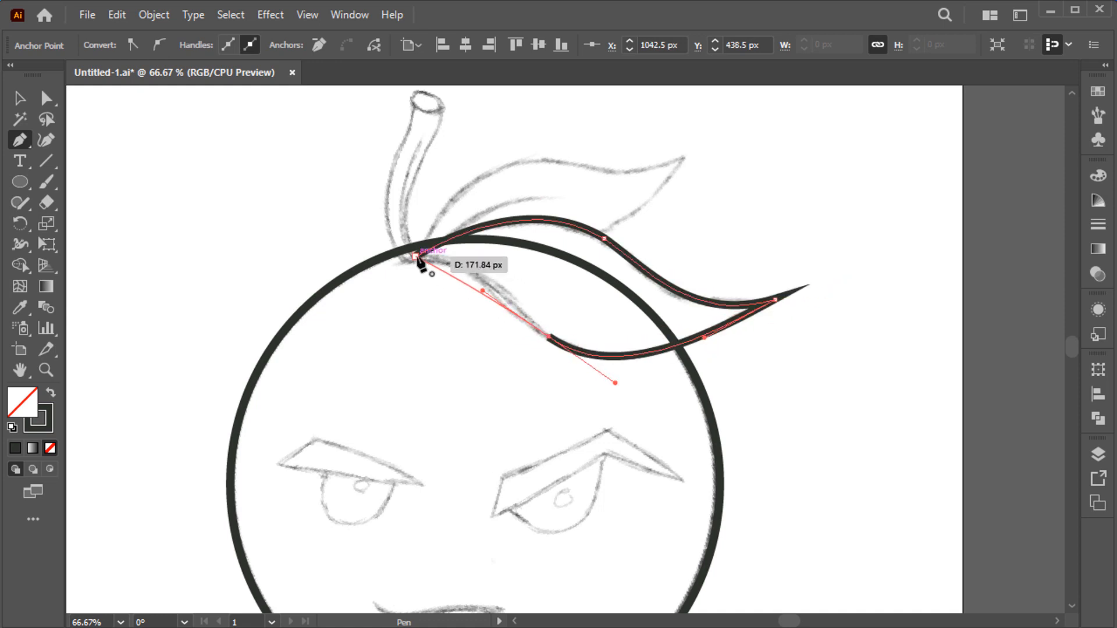
mouse_move(416, 256)
left_mouse_down()
mouse_move(435, 254)
mouse_move(342, 250)
left_mouse_up()
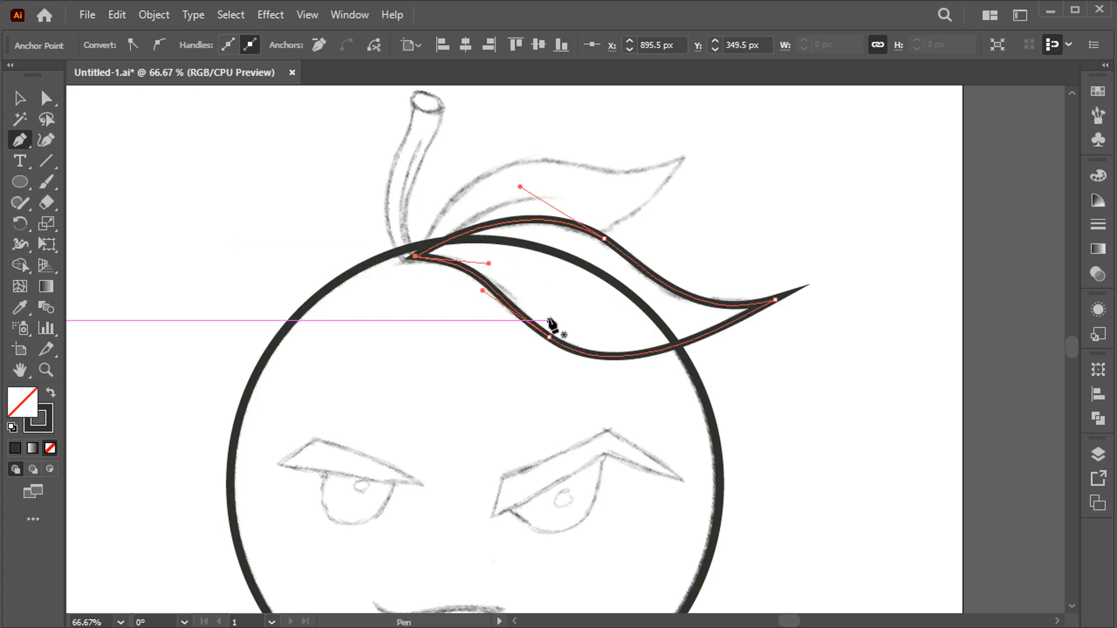
- Refine the anchor and curve handles on the large leaf's lower edge to follow the sketch, and deselect the leaf
key("a")
left_click_drag(549, 338, 548, 341)
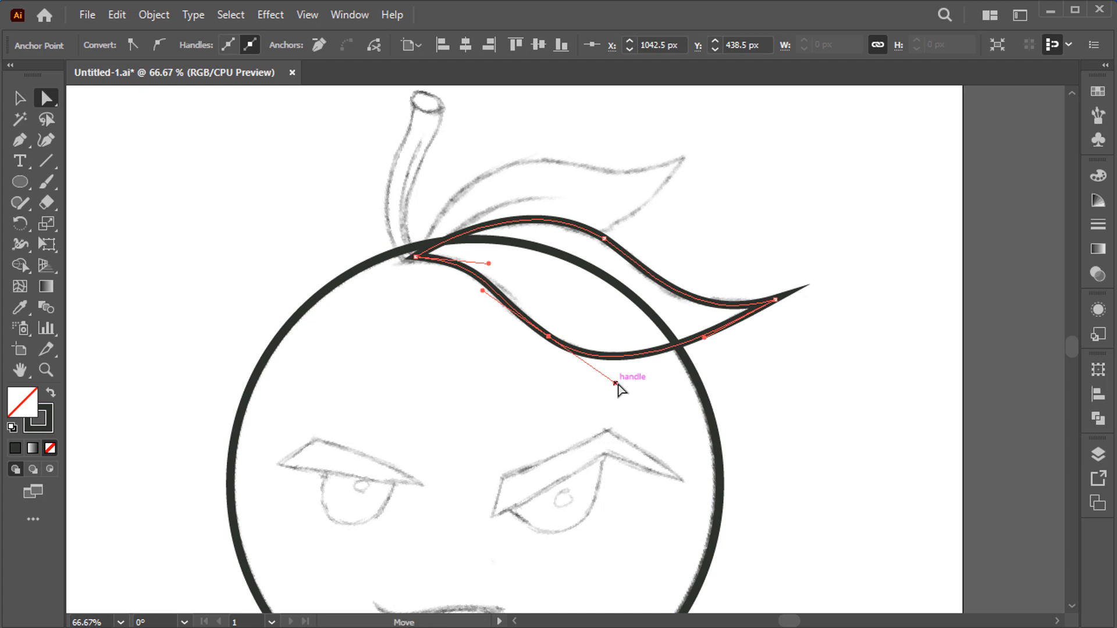
left_click_drag(616, 382, 620, 378)
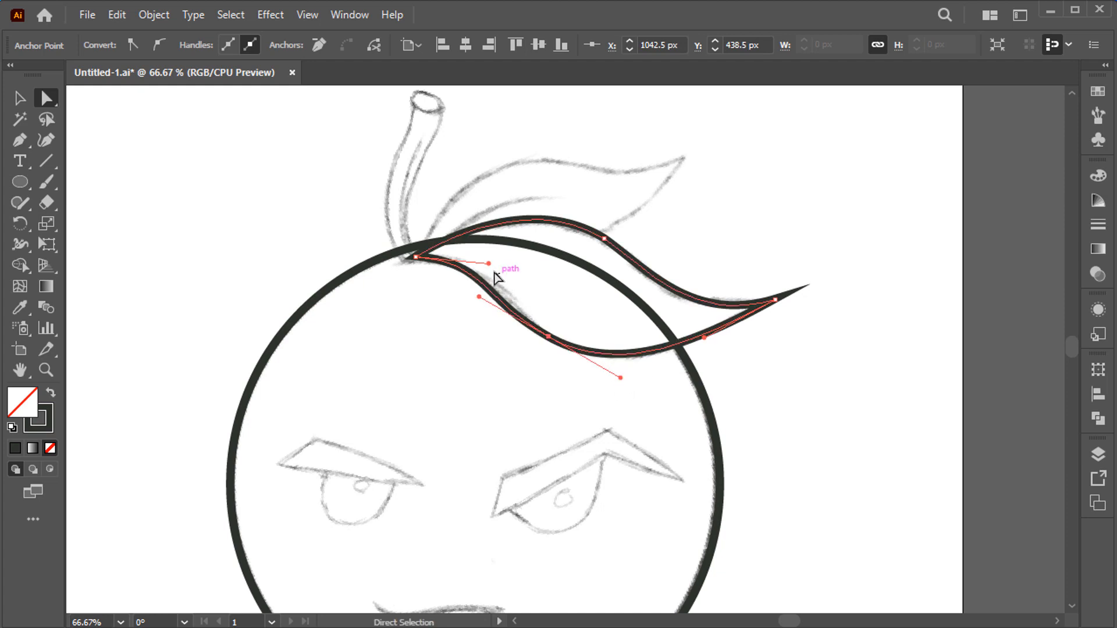
left_click_drag(490, 265, 487, 310)
key("v")
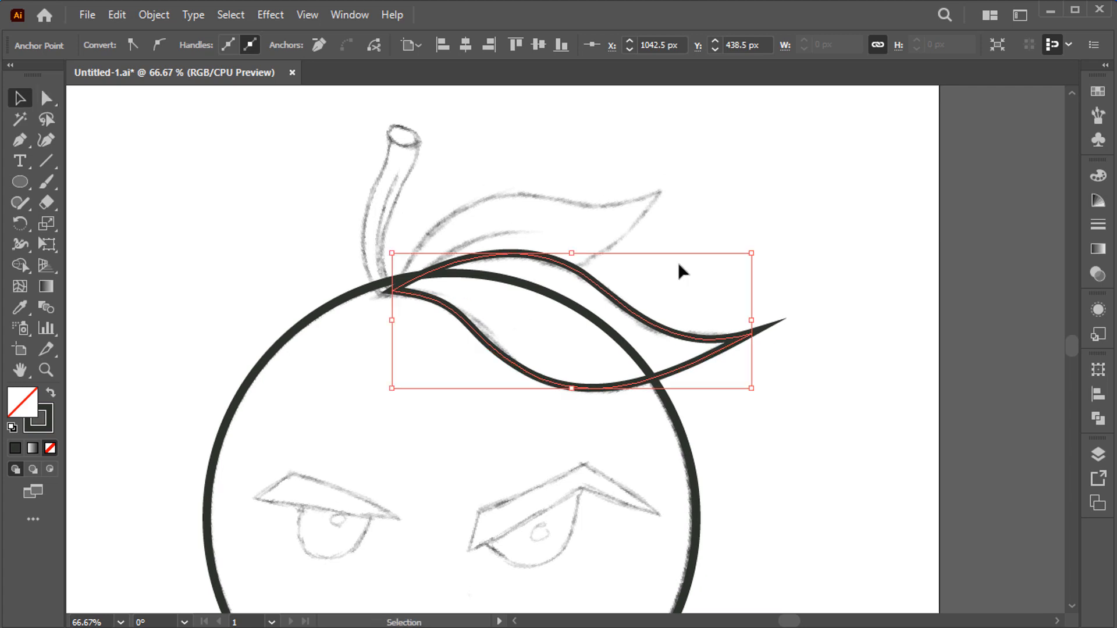
left_click(694, 269)
scroll(693, 281, "up", 2)
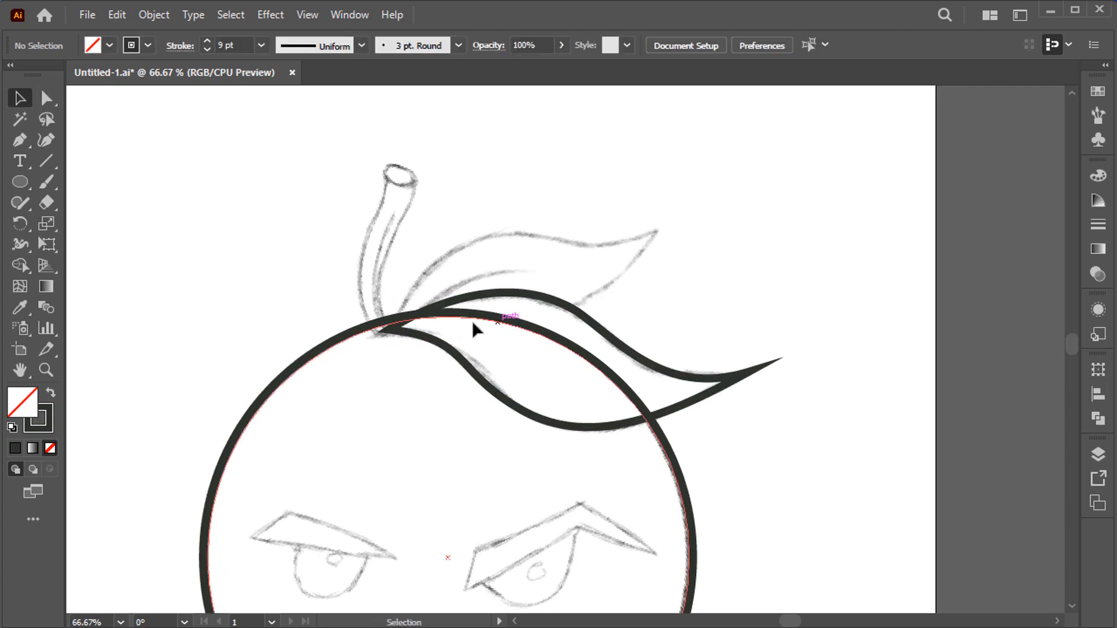
- Trace the smaller upper leaf as a closed Pen path starting and ending at the stem base
key("p")
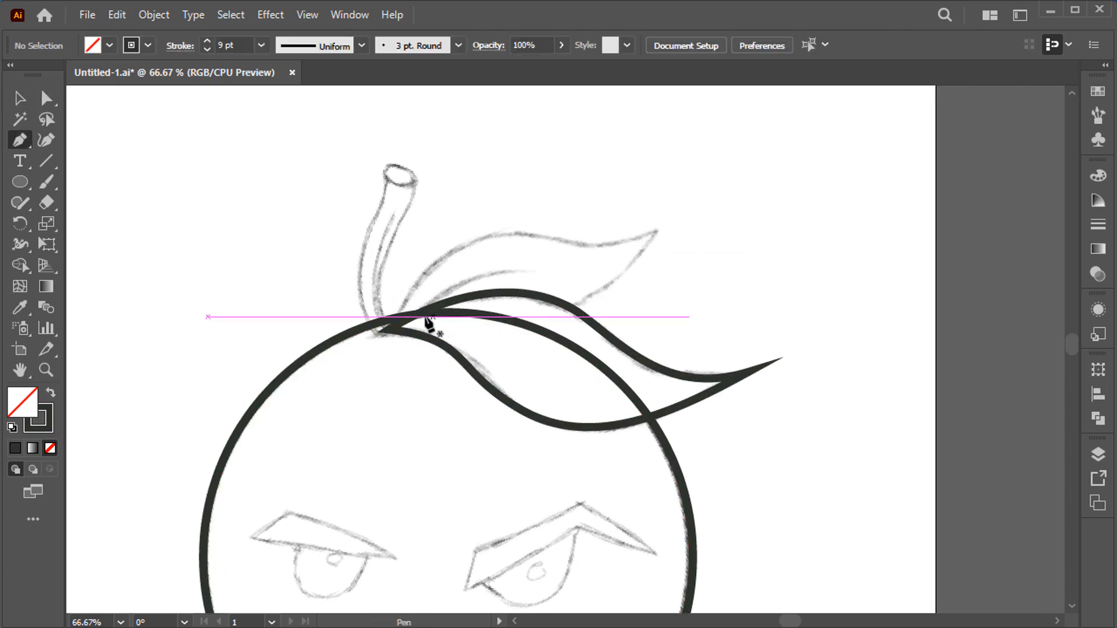
left_click(388, 330)
mouse_move(552, 239)
left_mouse_down()
mouse_move(599, 240)
mouse_move(665, 267)
mouse_move(586, 250)
left_mouse_up()
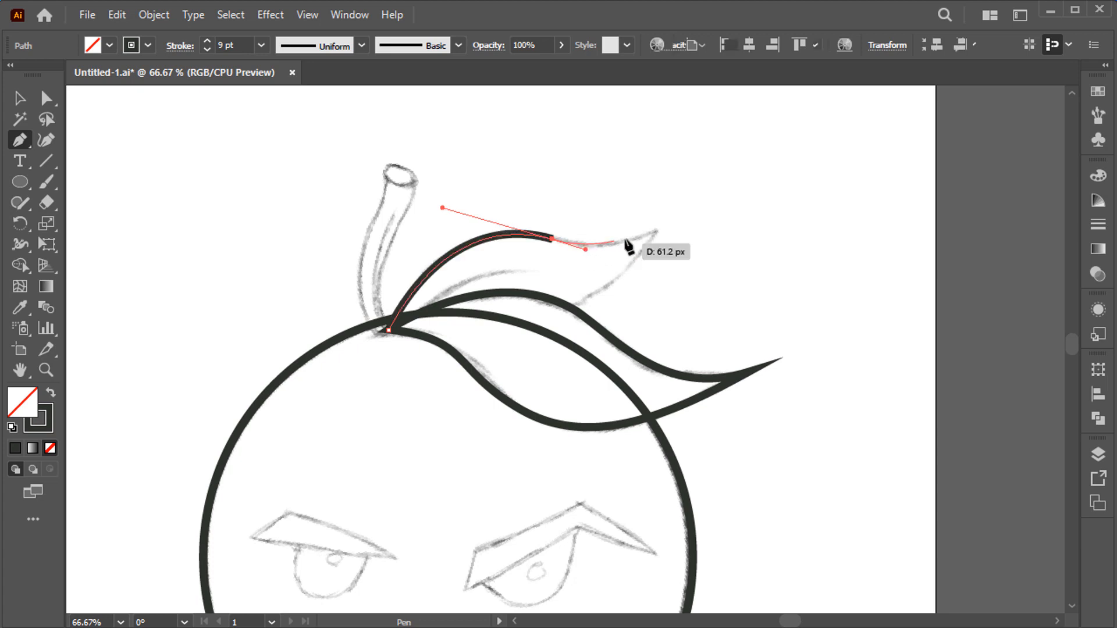
left_click(656, 234)
left_click_drag(513, 325, 421, 336)
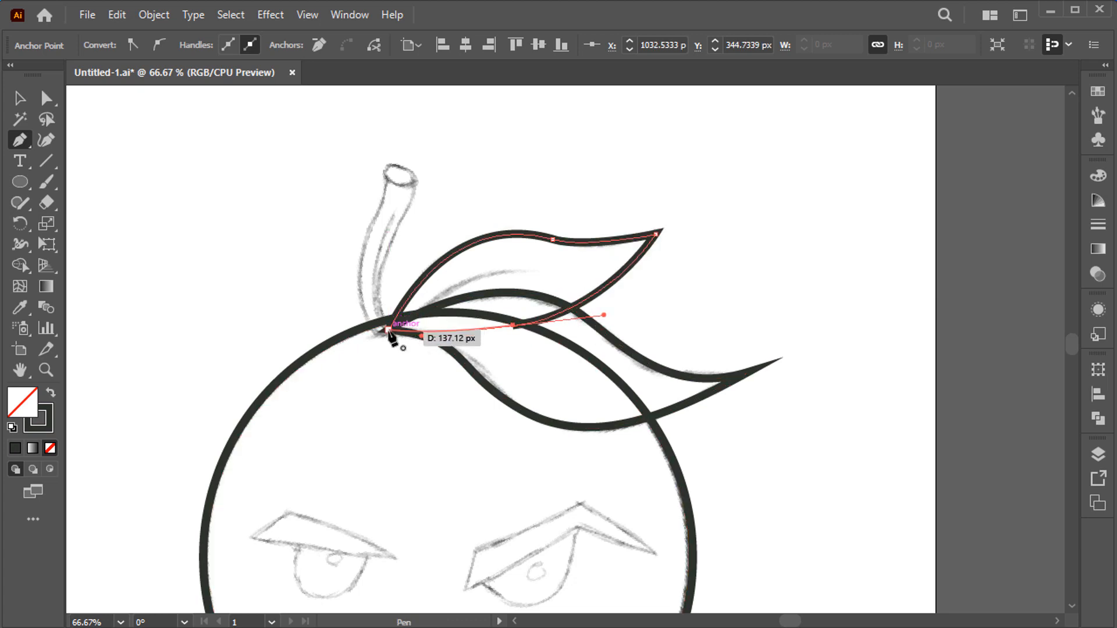
left_click(388, 330)
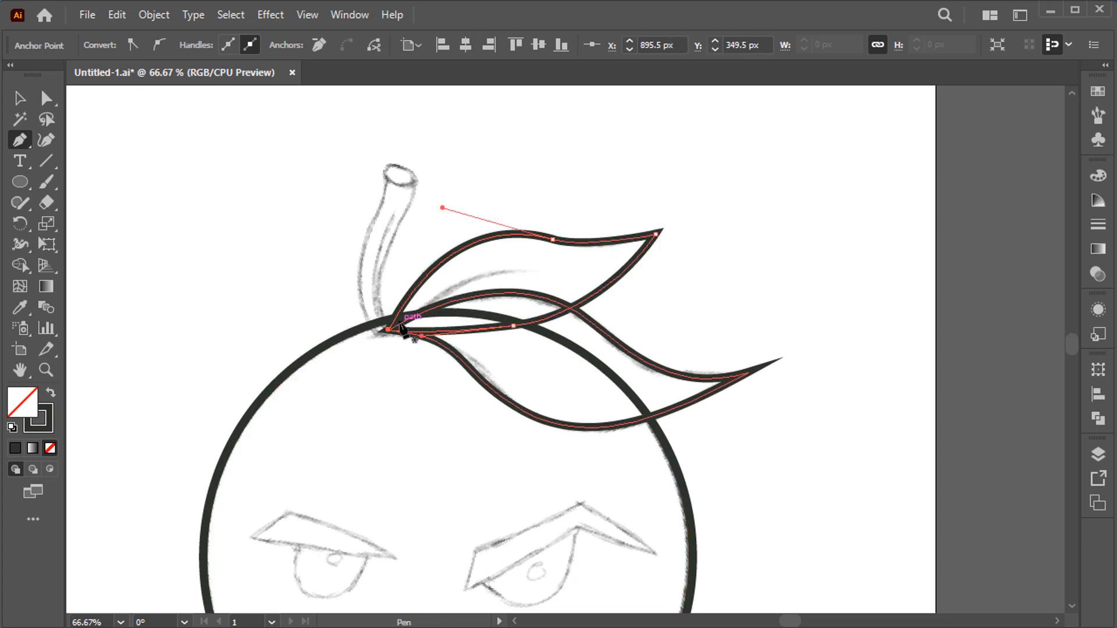
- Draw an open curved vein inside the upper leaf from the stem base along the sketched line, and deselect it
left_click(399, 321)
left_click_drag(521, 271, 592, 272)
key("v")
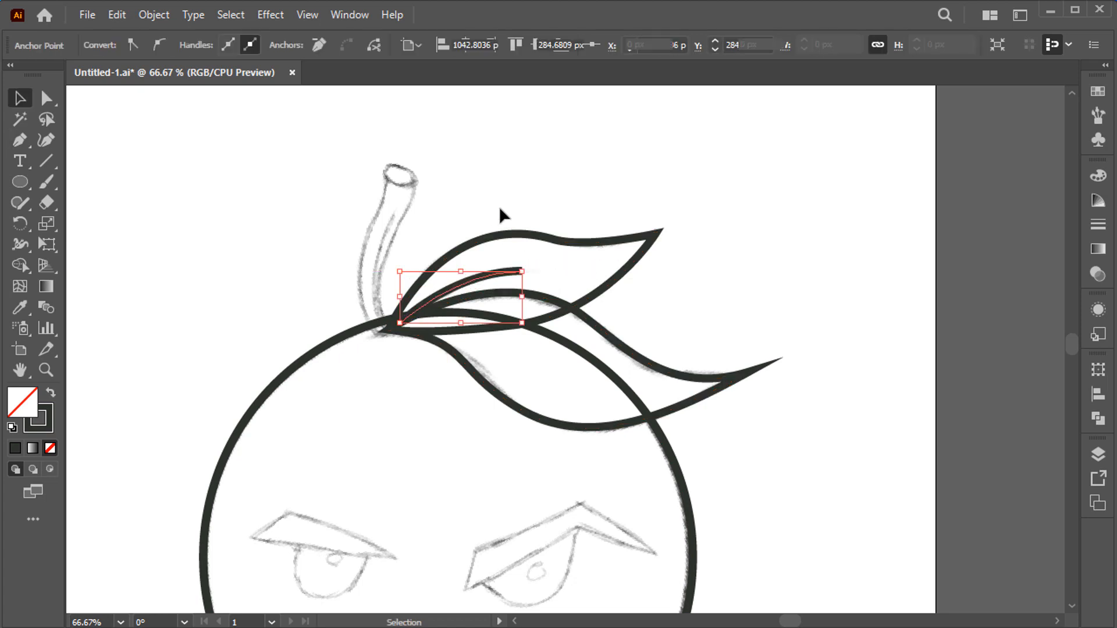
left_click(501, 214)
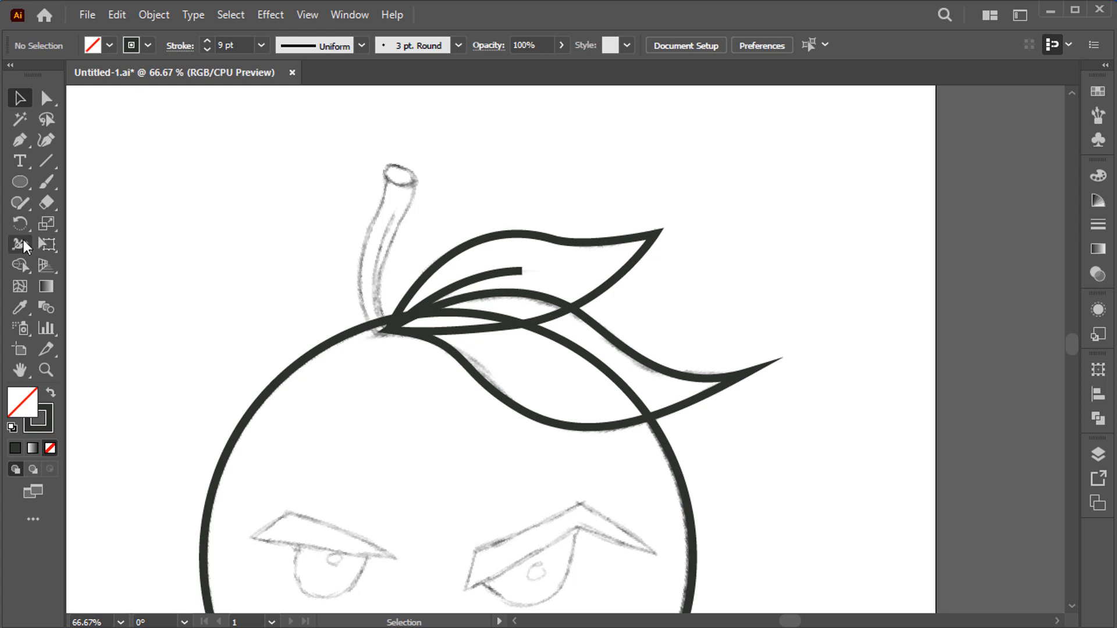
- Taper the outer end of the upper leaf's vein to a thin tip with the Width tool
left_click_drag(23, 240, 75, 246)
scroll(541, 270, "up", 3)
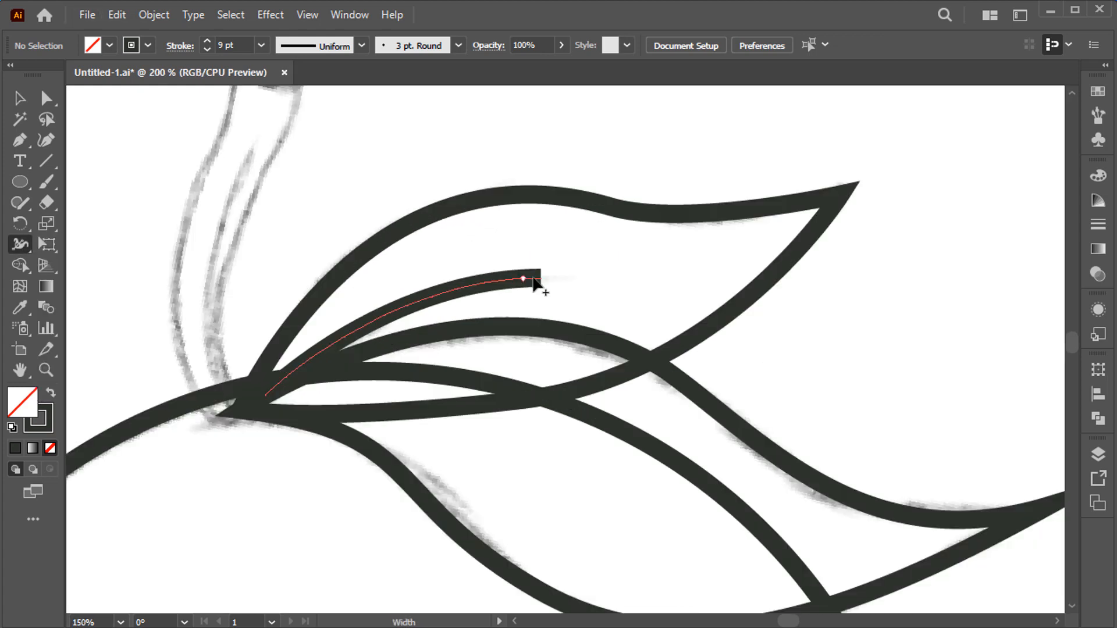
left_click_drag(542, 280, 560, 299)
scroll(560, 299, "down", 3)
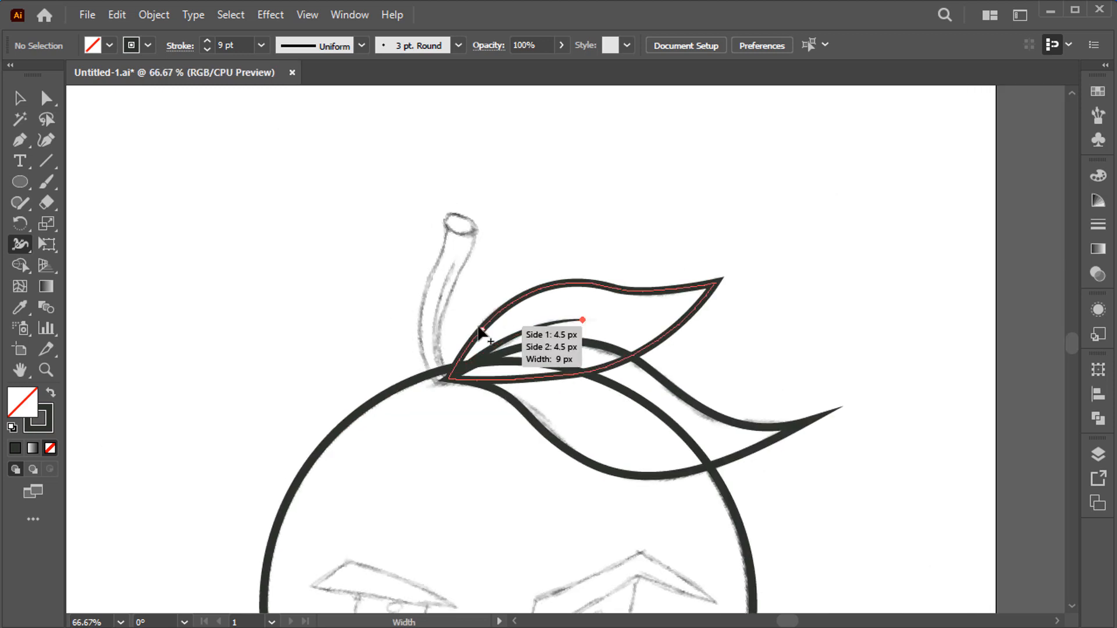
- Draw an open curved Pen line inside the stem from its base to the lower edge of its oval end
key("p")
scroll(448, 372, "up", 2)
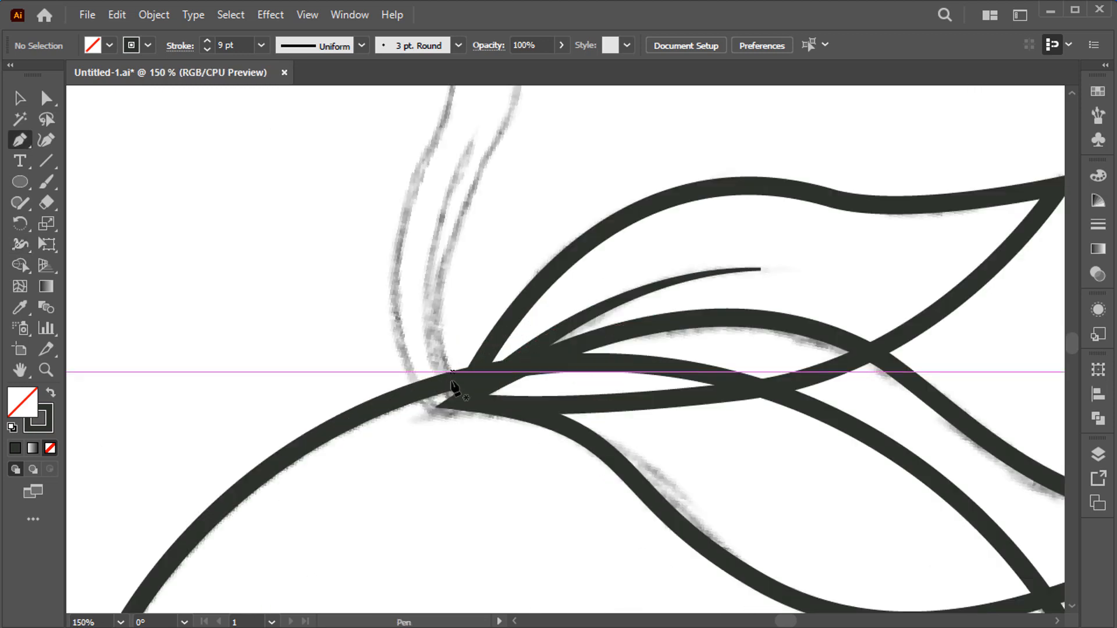
left_click(446, 405)
left_click_drag(451, 338, 421, 459)
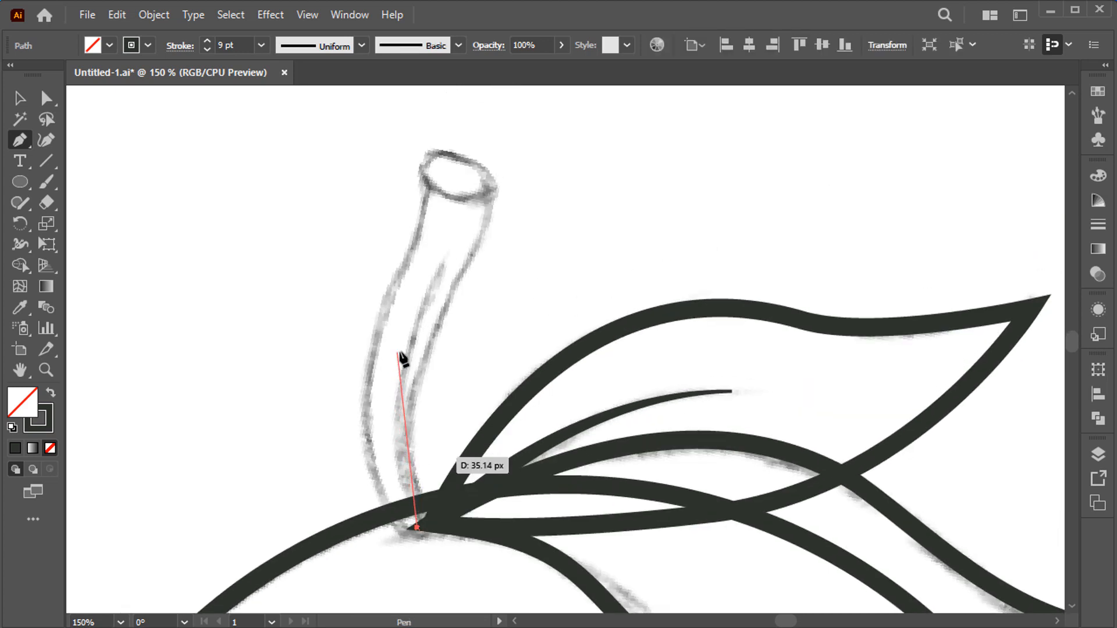
left_click_drag(408, 331, 444, 258)
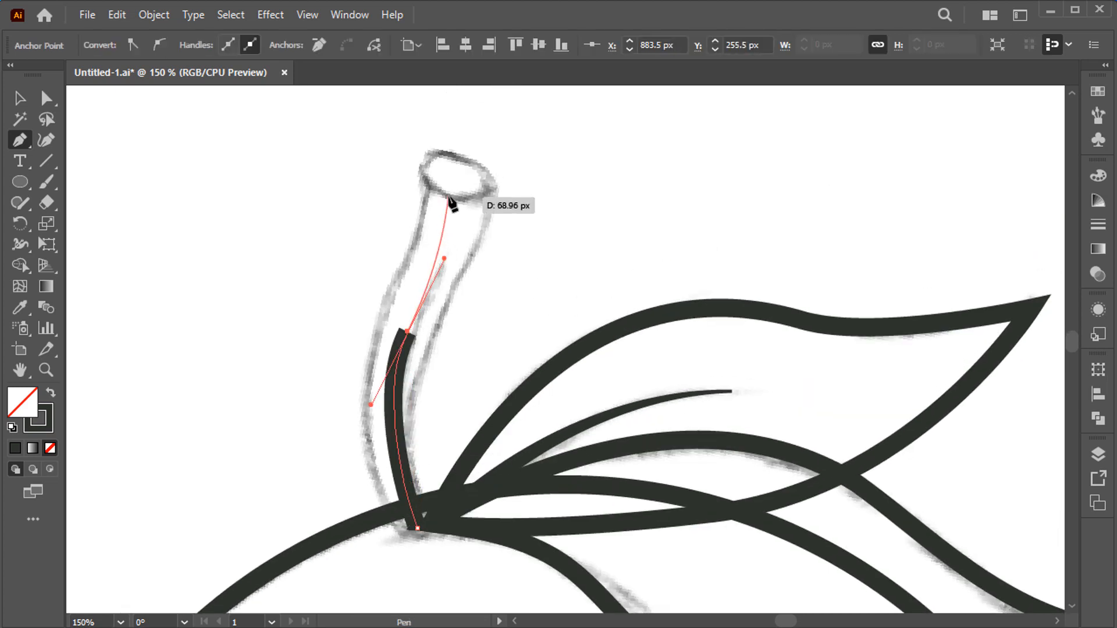
left_click(448, 196)
- Widen the stem line with the Width tool to about 32 px at its upper end and similarly at its middle anchor, and deselect it
key("v")
key("shift+w")
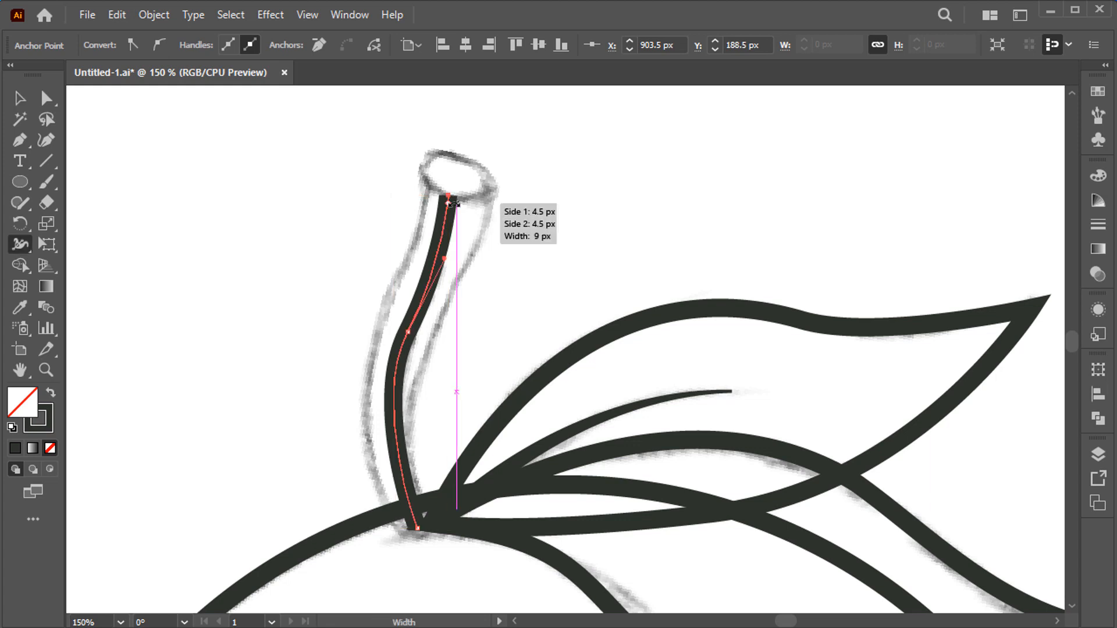
scroll(456, 208, "up", 1)
left_click_drag(457, 201, 491, 197)
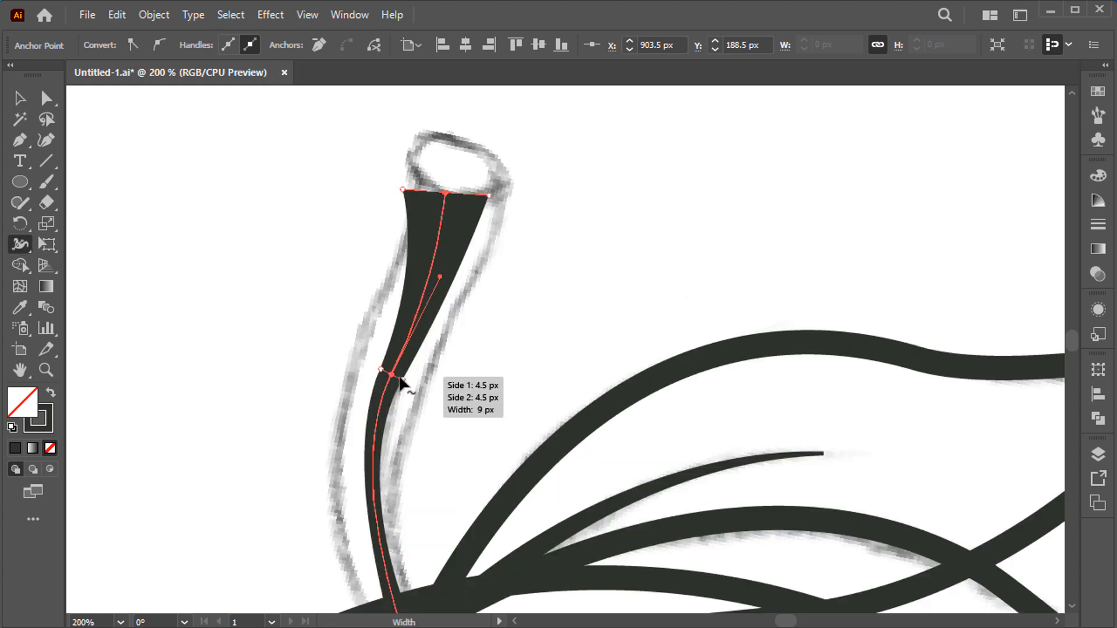
mouse_move(399, 381)
left_mouse_down()
mouse_move(428, 391)
mouse_move(430, 378)
left_mouse_up()
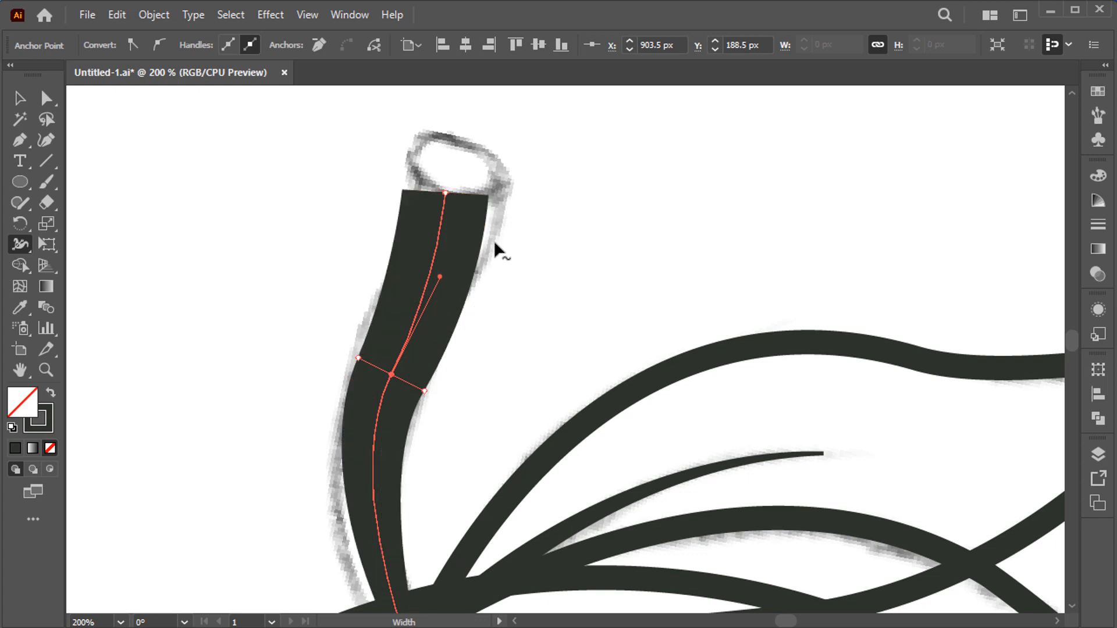
left_click_drag(494, 235, 497, 302)
key("v")
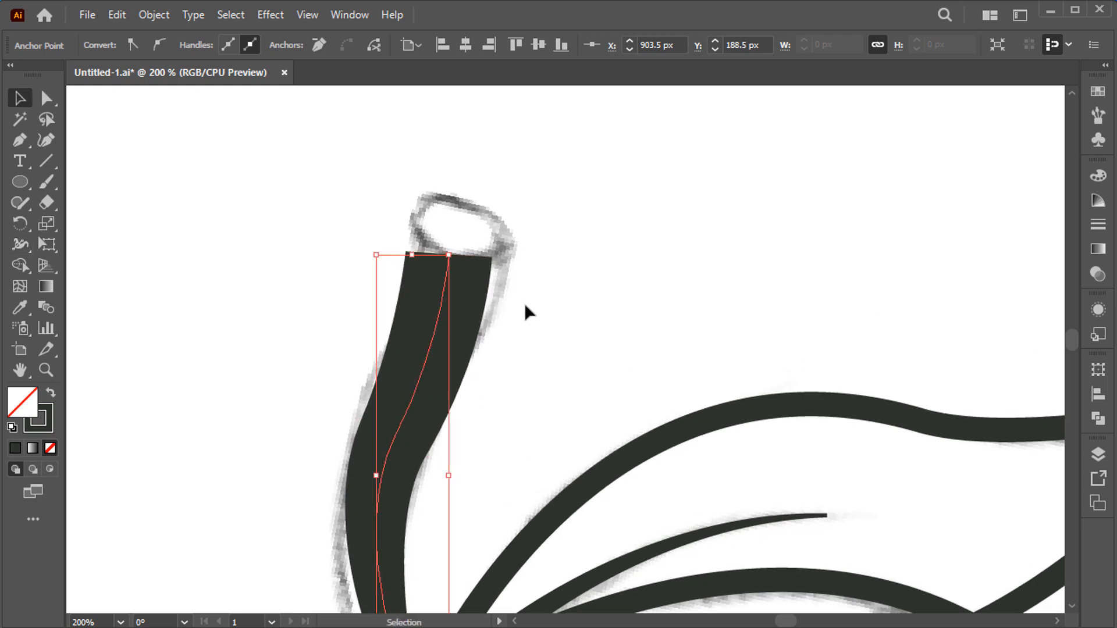
left_click(524, 303)
key("ctrl+0")
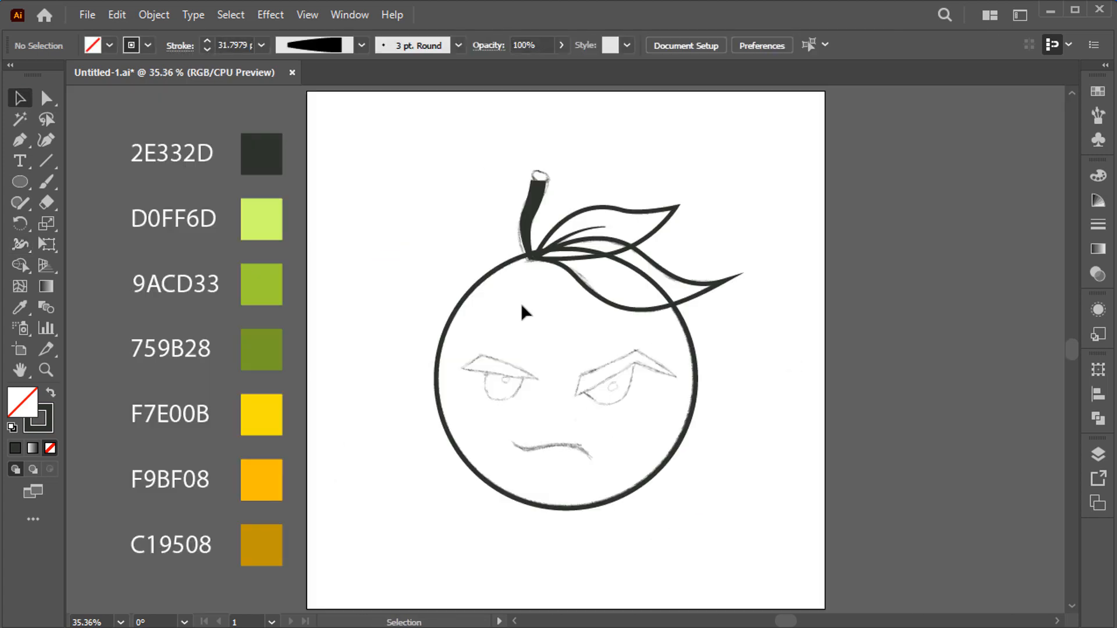
- Trace the character's left sketched eyebrow as a closed three-point Pen path with straight edges
left_click_drag(511, 301, 507, 300)
scroll(499, 397, "up", 1)
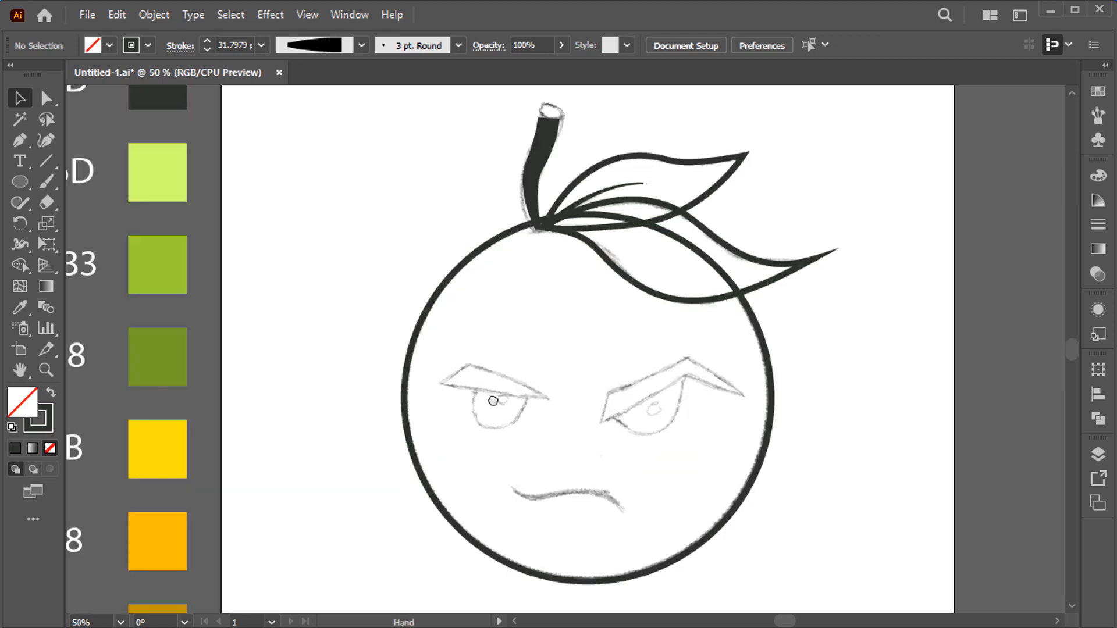
left_click_drag(495, 399, 332, 429)
scroll(432, 351, "up", 2)
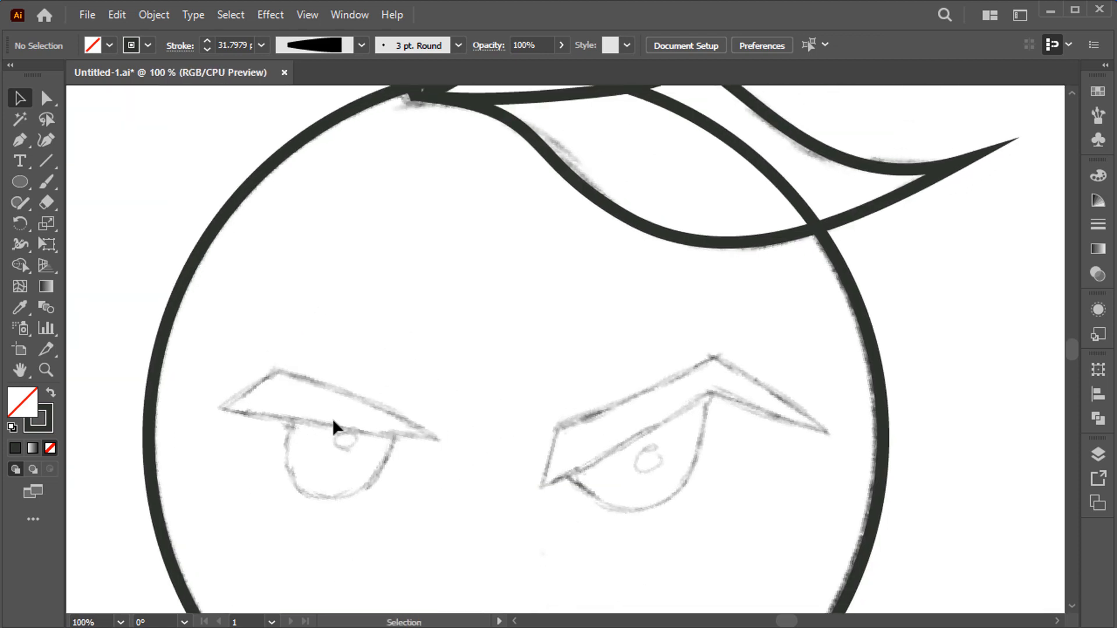
key("p")
left_click(278, 370)
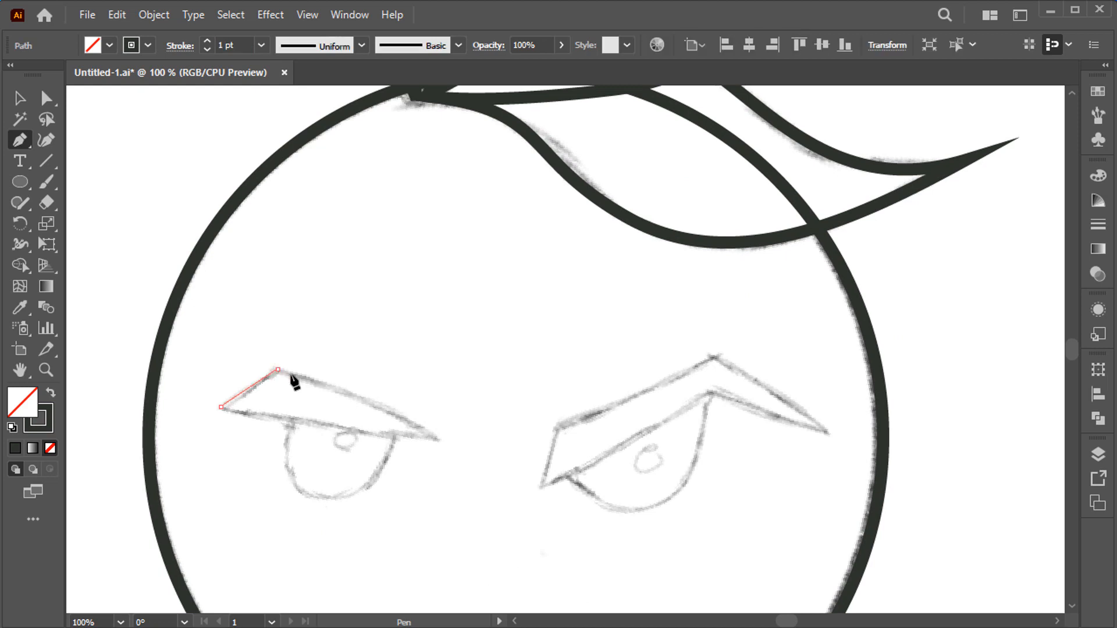
left_click(437, 437)
left_click(221, 406)
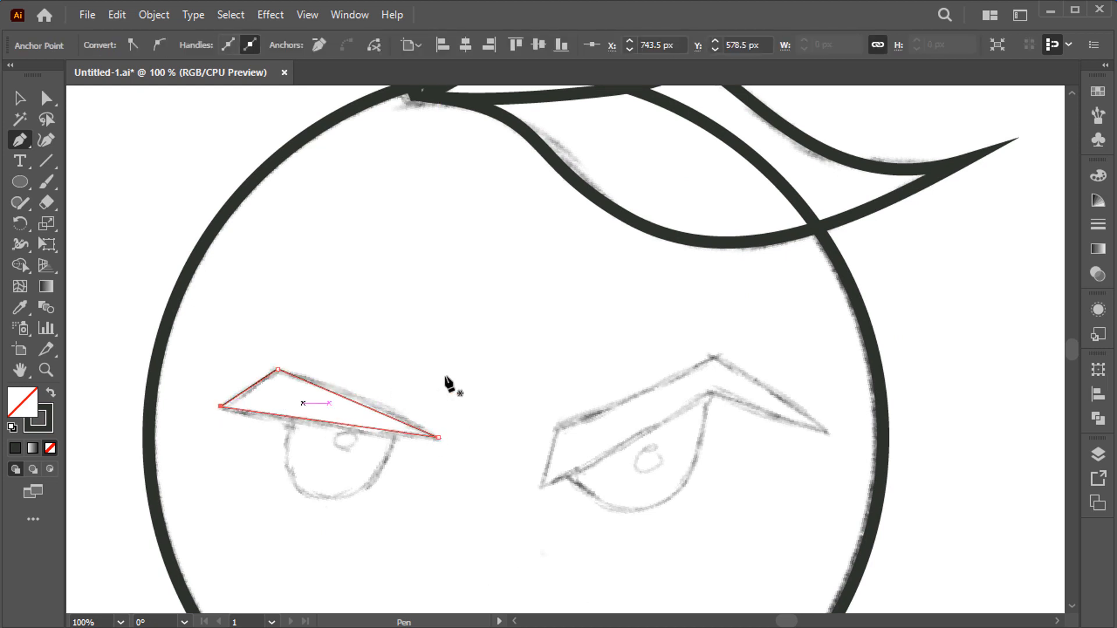
- Trace the right sketched eyebrow as a closed five-point Pen path with straight edges
left_click_drag(547, 432, 517, 401)
left_click(522, 395)
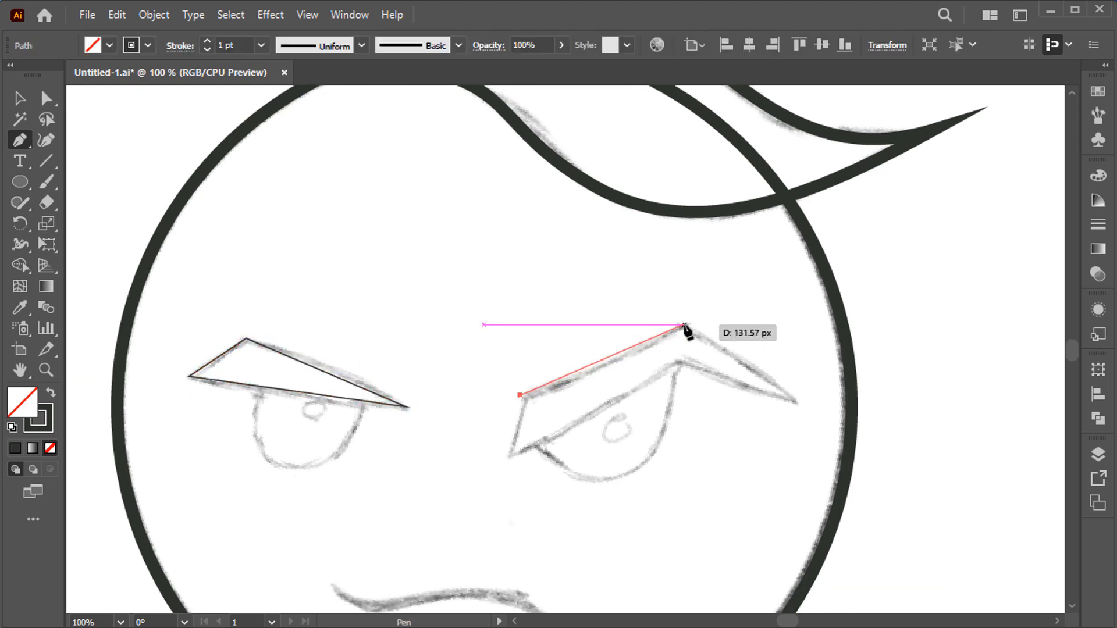
left_click(684, 326)
left_click(793, 395)
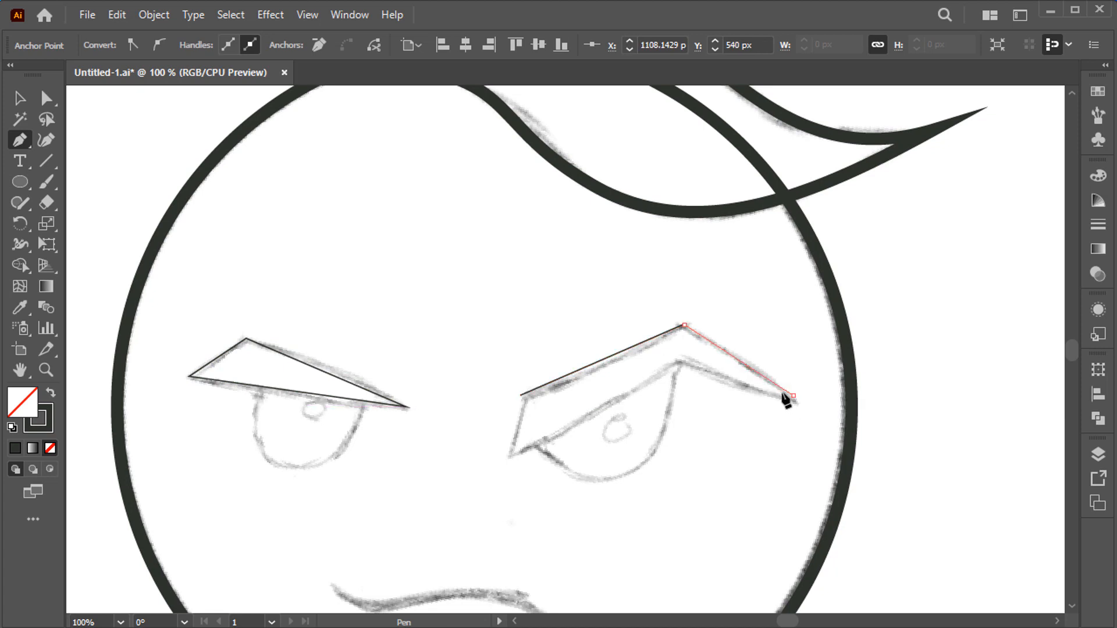
left_click(681, 359)
left_click(511, 456)
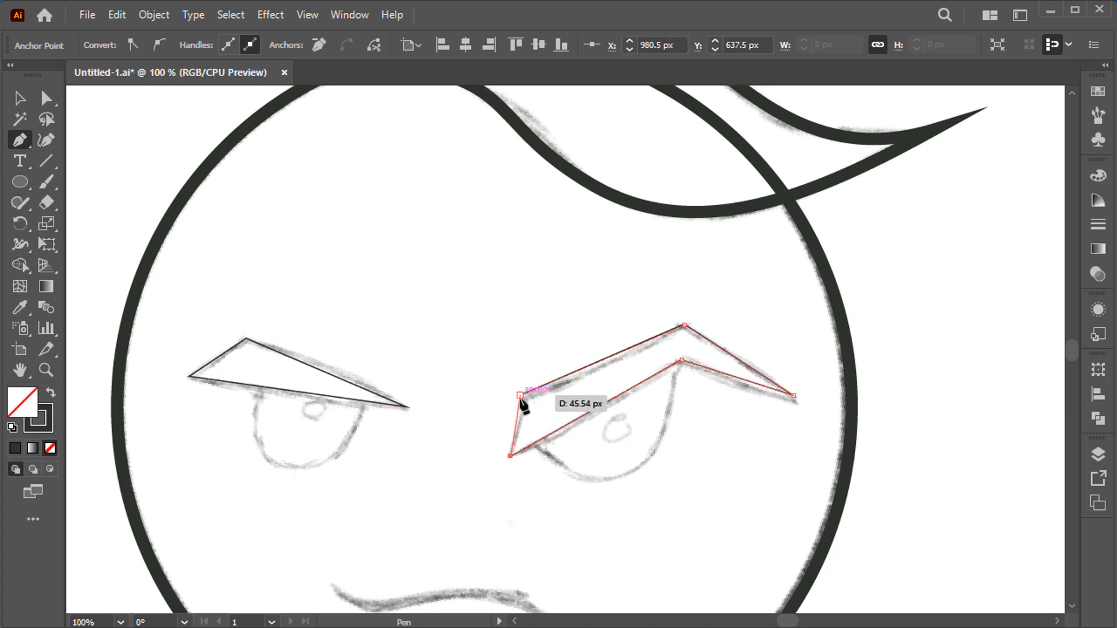
left_click(520, 395)
key("v")
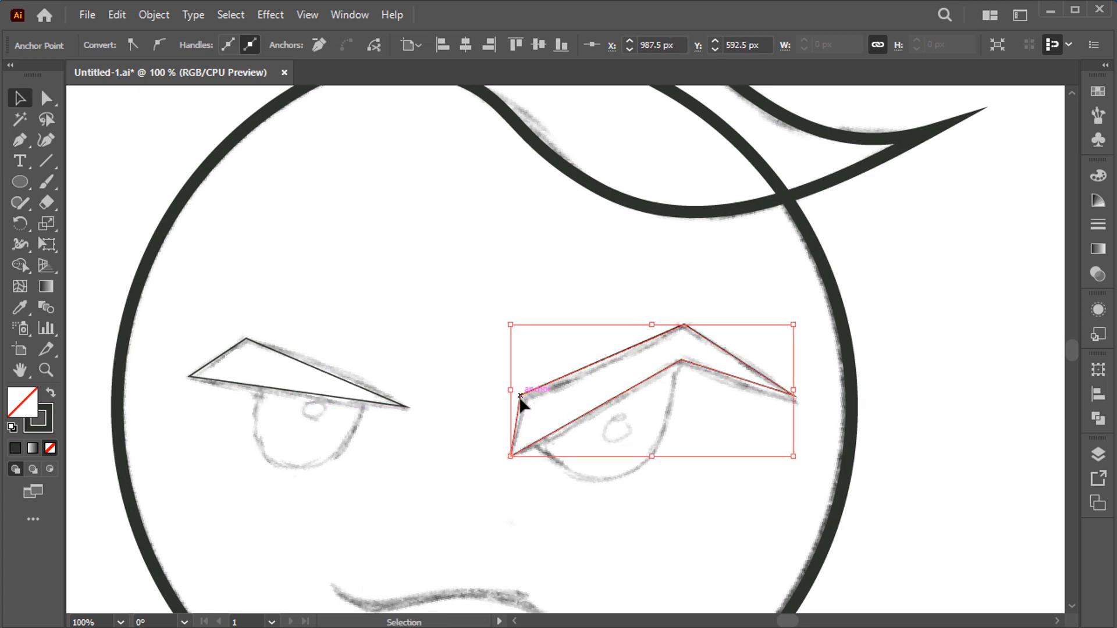
- Try a 6 pt stroke on both eyebrow outlines together, settle on 4 pt, and deselect them
left_click(403, 405, "shift")
left_click(340, 313)
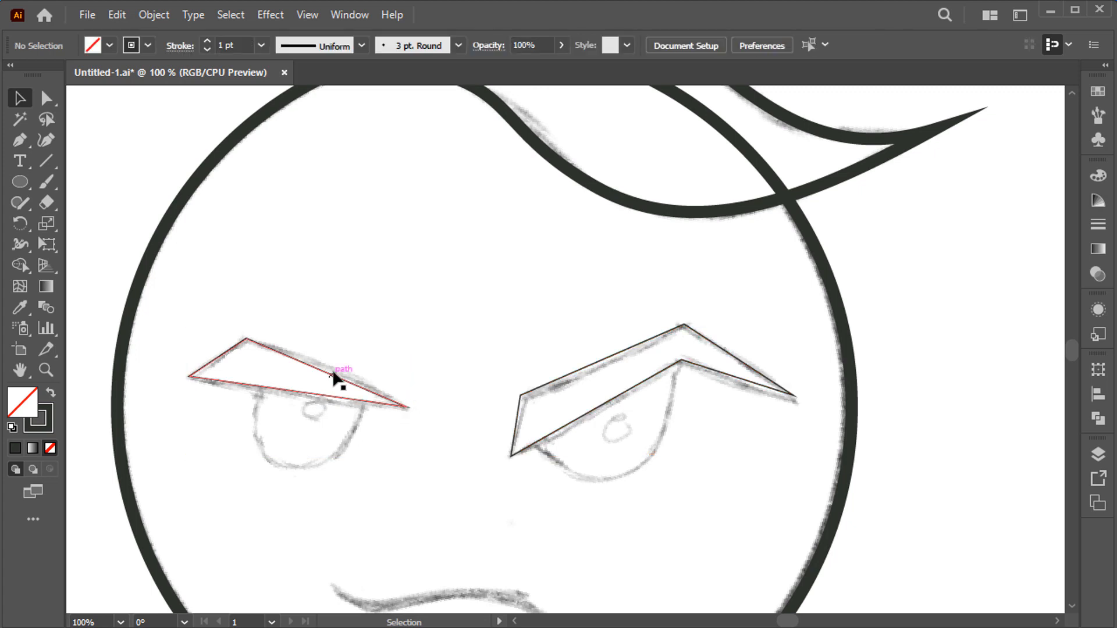
left_click(343, 382)
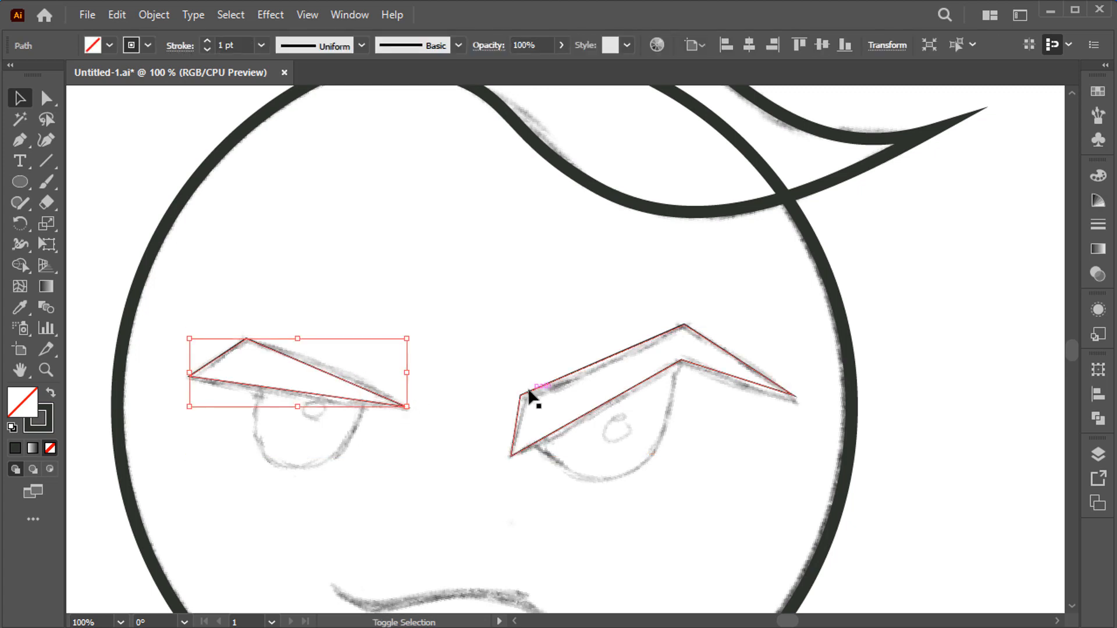
left_click(530, 394, "shift")
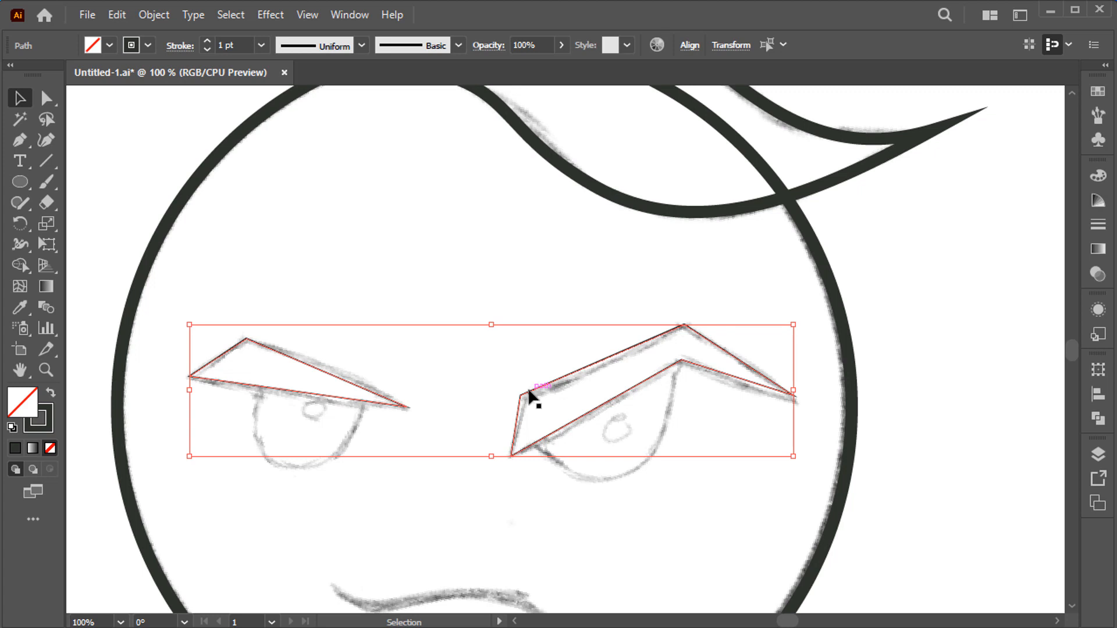
left_click(230, 42)
type("6")
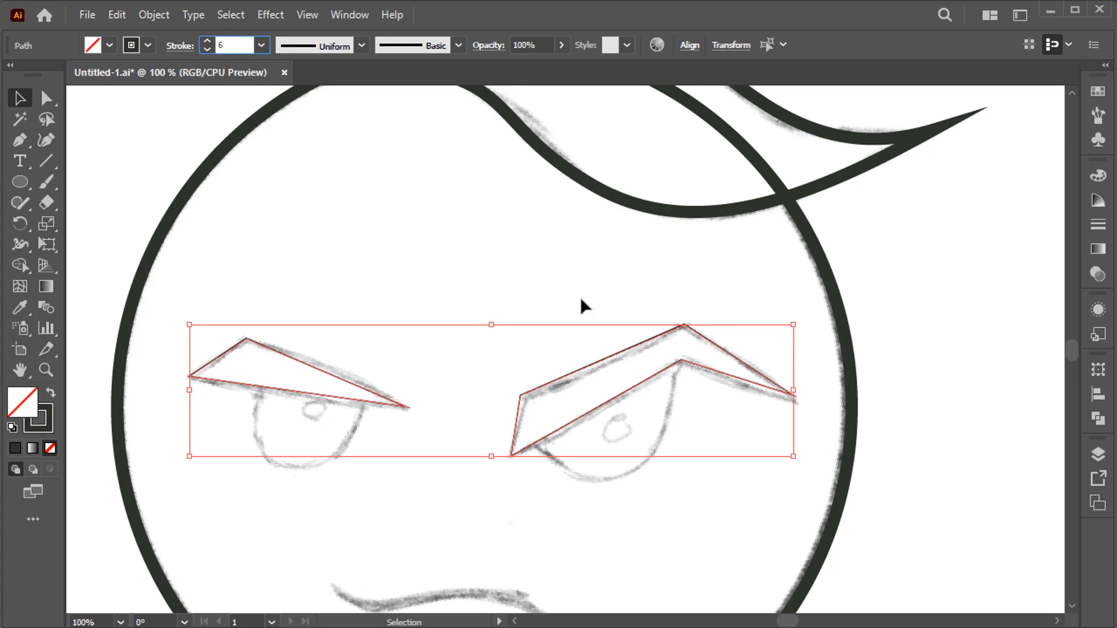
key("Return")
left_click_drag(591, 317, 627, 295)
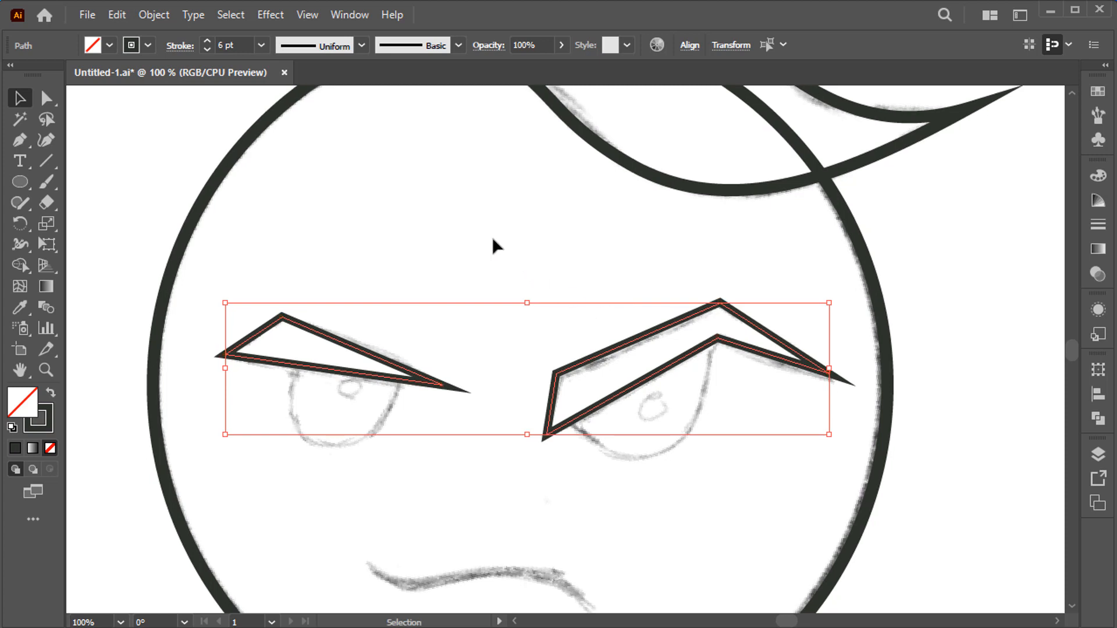
left_click(230, 45)
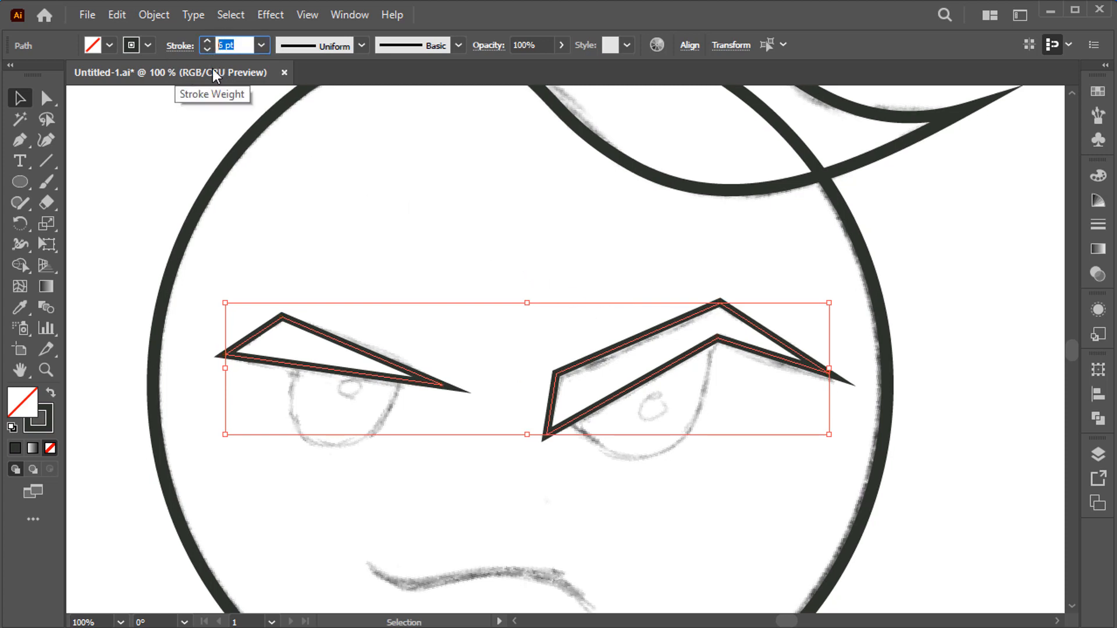
type("4")
key("Return")
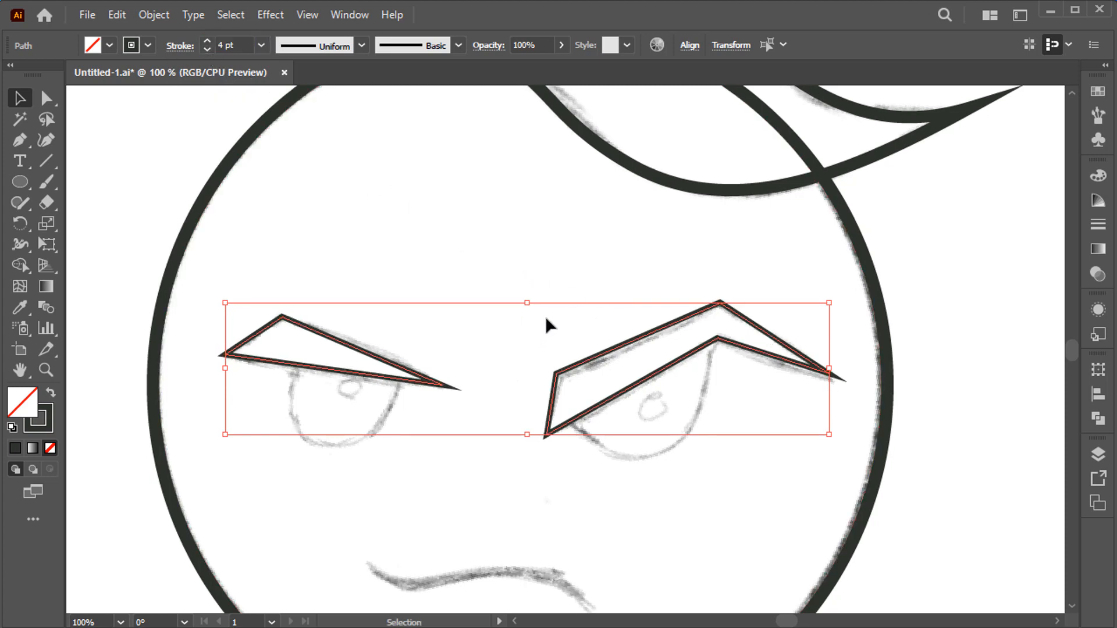
scroll(546, 316, "down", 1)
left_click(511, 326)
- Draw an ellipse over each sketched eye, a smaller one under the left eyebrow and a larger one under the right eyebrow
key("l")
left_click_drag(294, 350, 400, 337)
left_click_drag(613, 373, 698, 274)
- Trace the sketched mouth as an open S-curved Pen path from its left corner to its right corner
key("p")
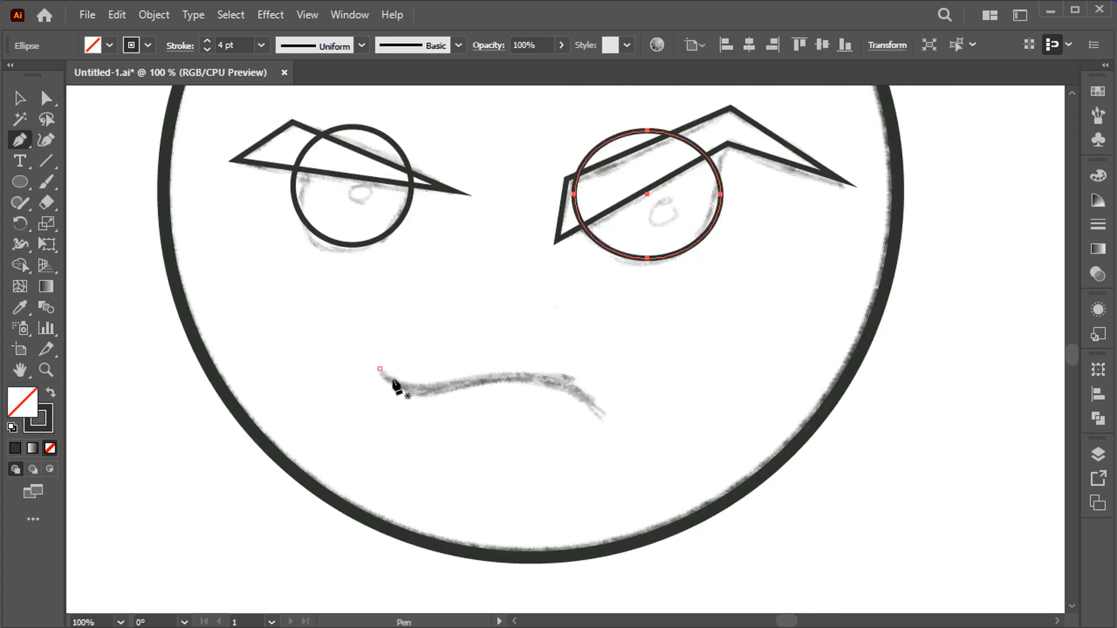
left_click_drag(462, 387, 512, 379)
left_click(602, 416)
left_click_drag(623, 452, 624, 452)
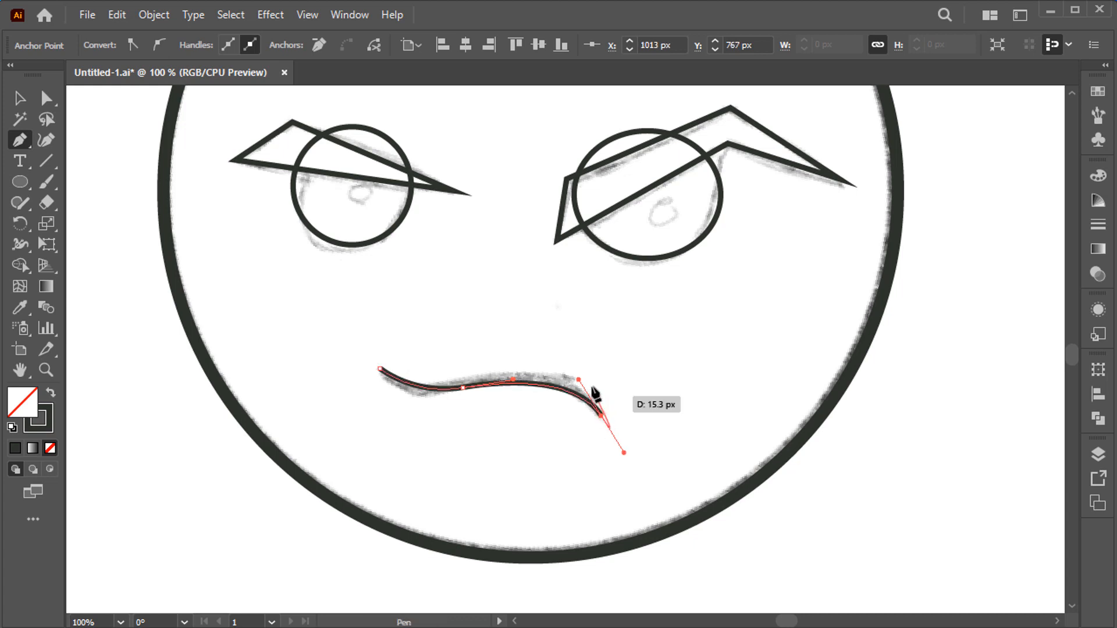
- Widen the mouth line's middle to about 16 px and taper its right end to a point with the Width tool, and deselect it
key("v")
key("shift+e")
key("shift+w")
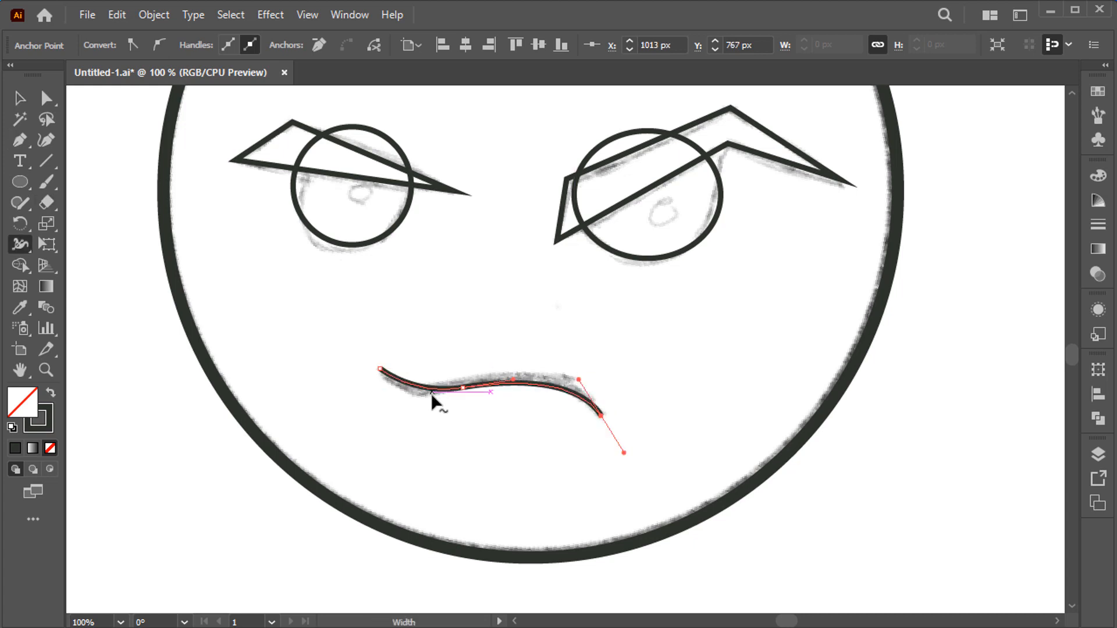
scroll(431, 393, "up", 1)
scroll(459, 389, "up", 1)
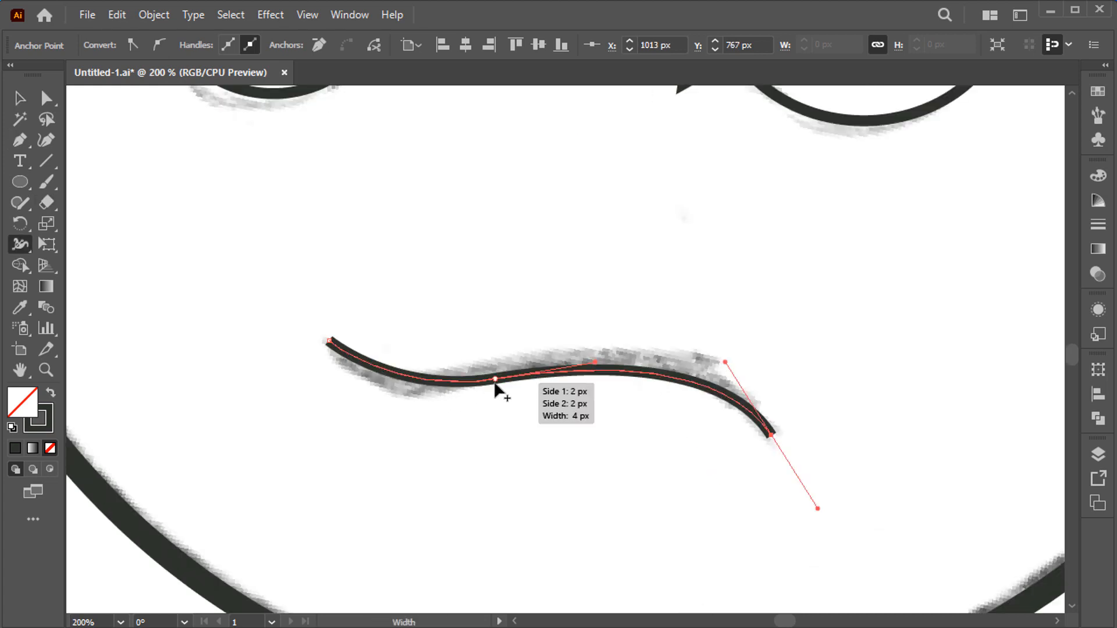
left_click_drag(495, 384, 495, 400)
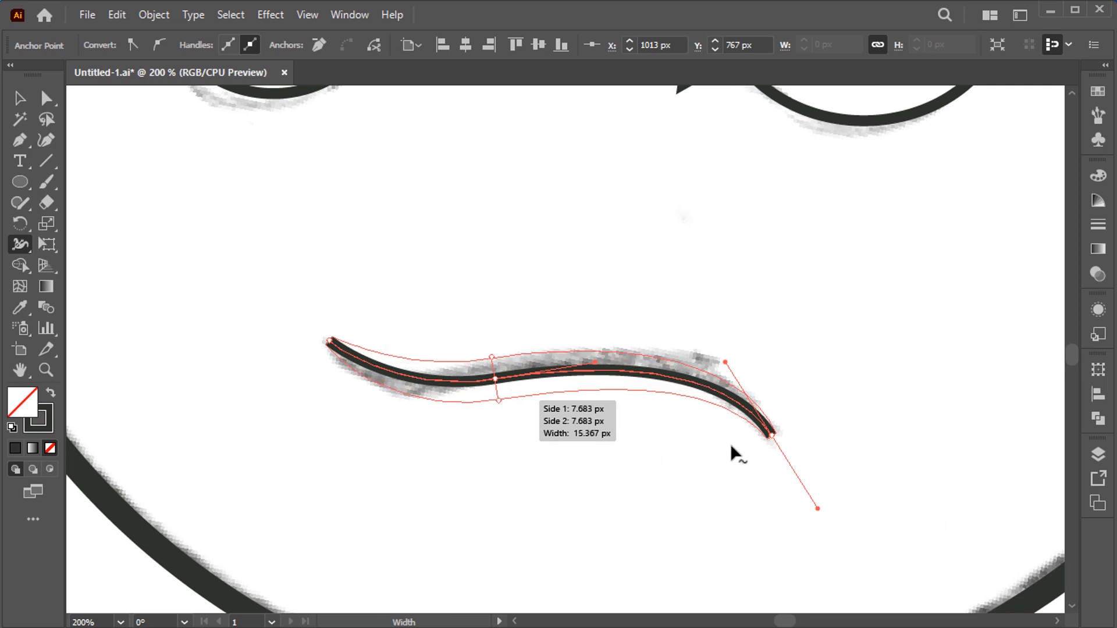
left_click_drag(768, 437, 772, 434)
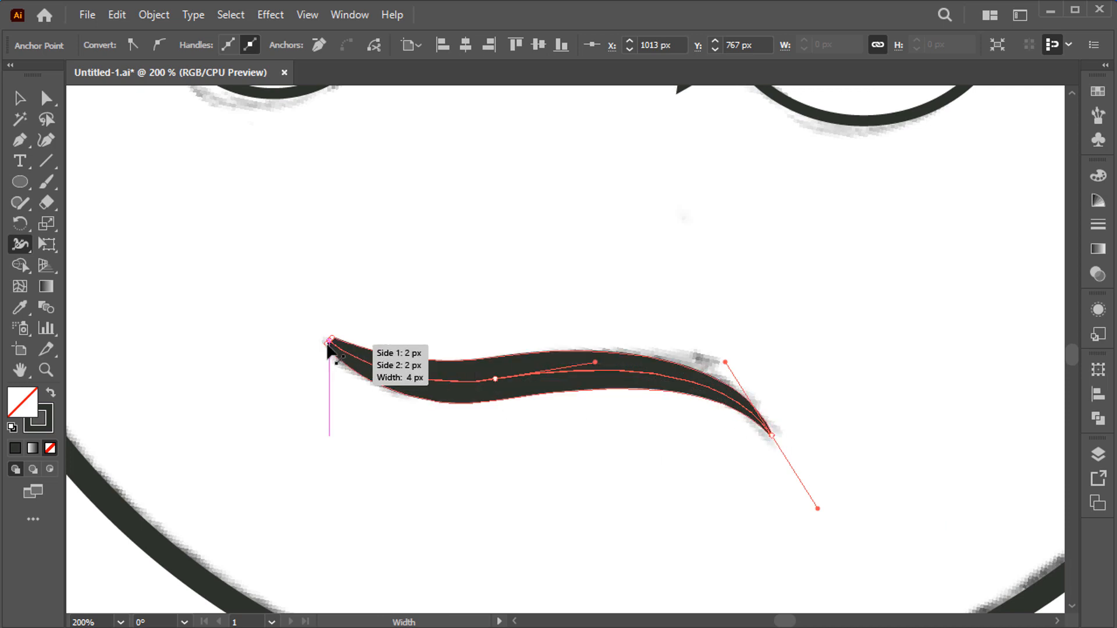
key("v")
left_click(482, 323)
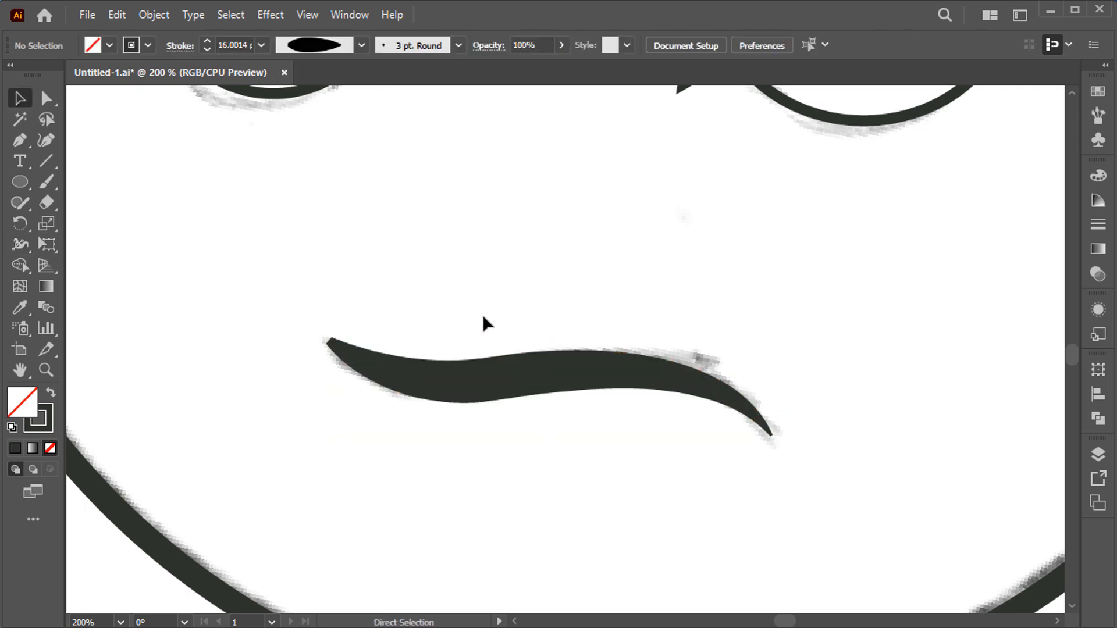
key("ctrl+0")
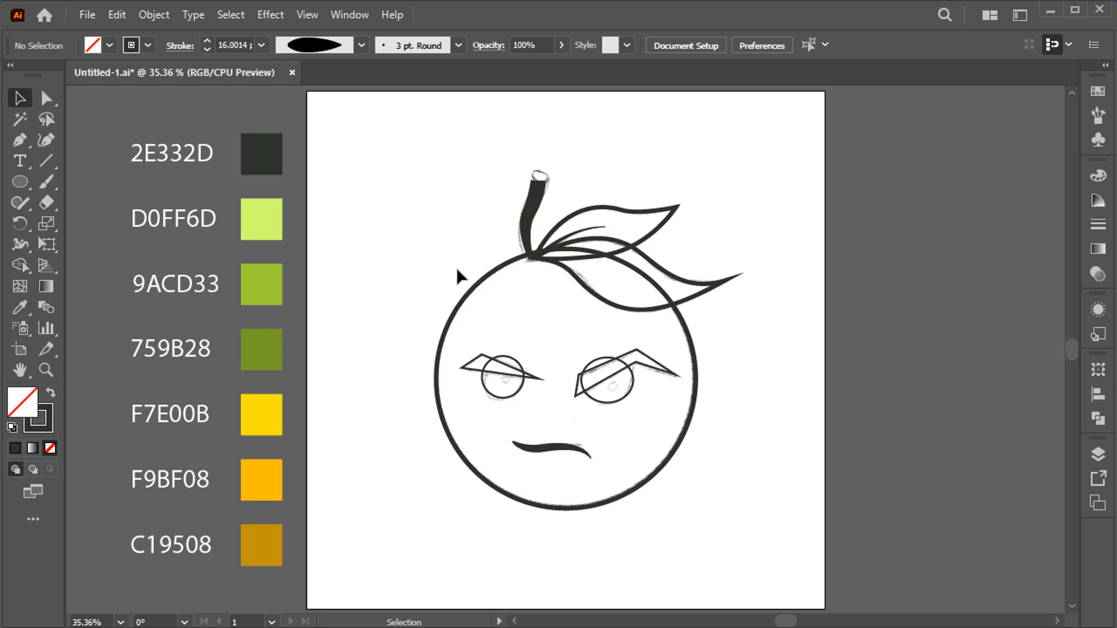
- Add a layer named color between the outline and image layers and move the colour palette group onto it
left_click(1105, 461)
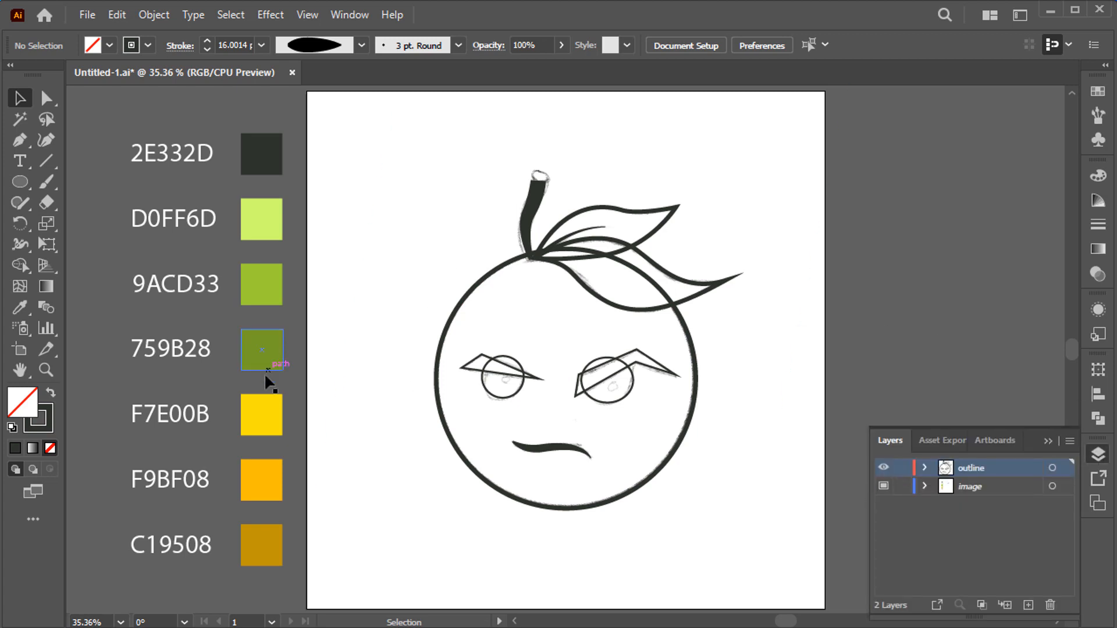
left_click(256, 404)
left_click(1028, 605)
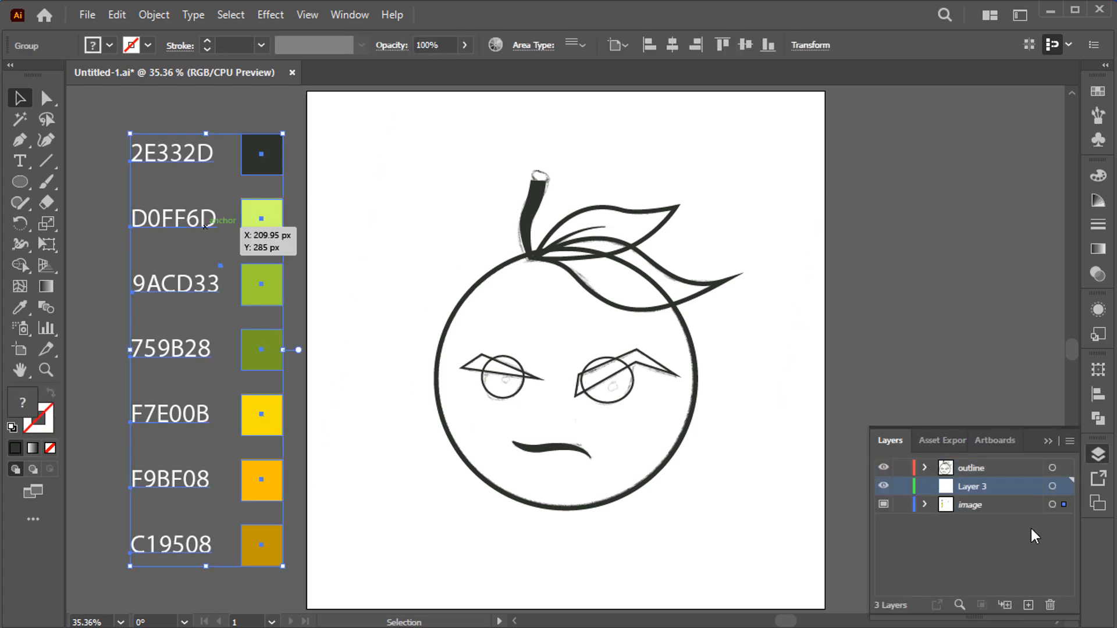
left_click_drag(1063, 495, 1064, 488)
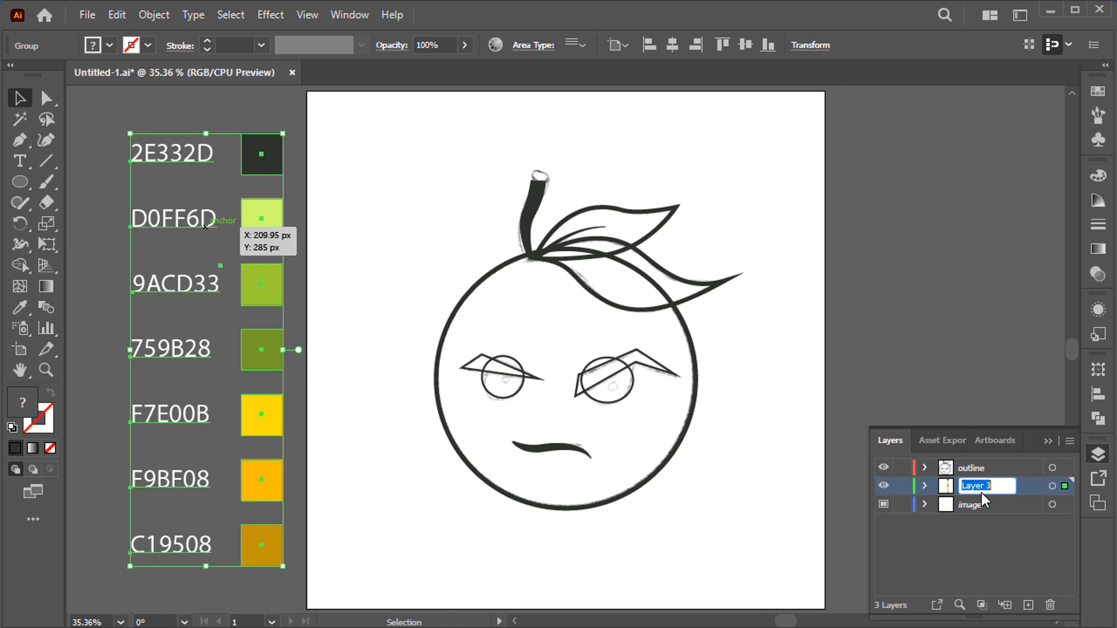
double_click(982, 493)
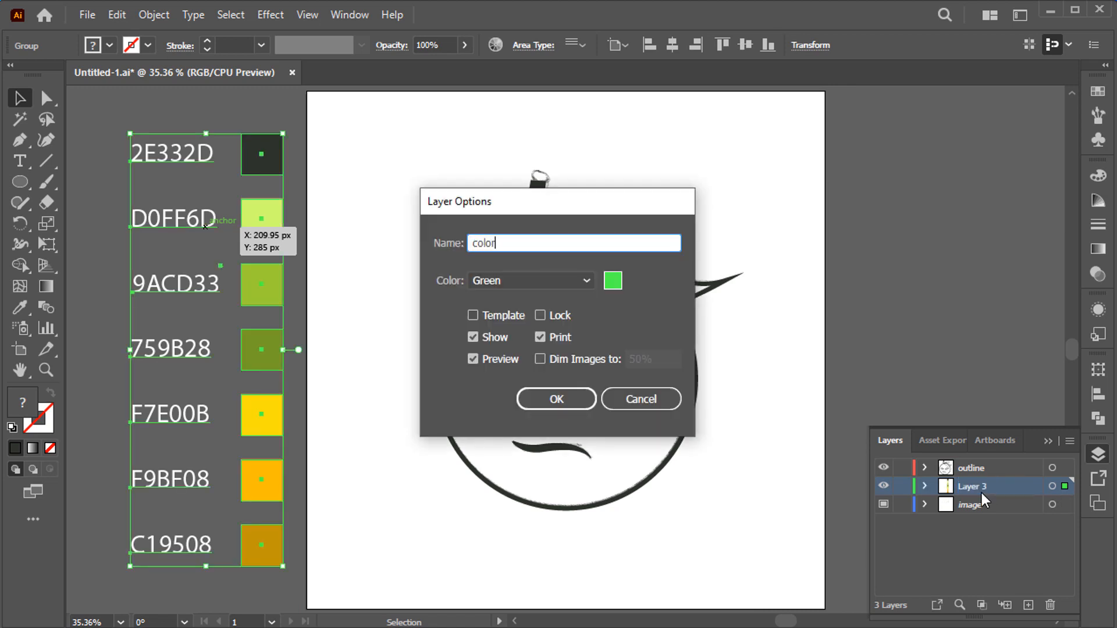
key("Return")
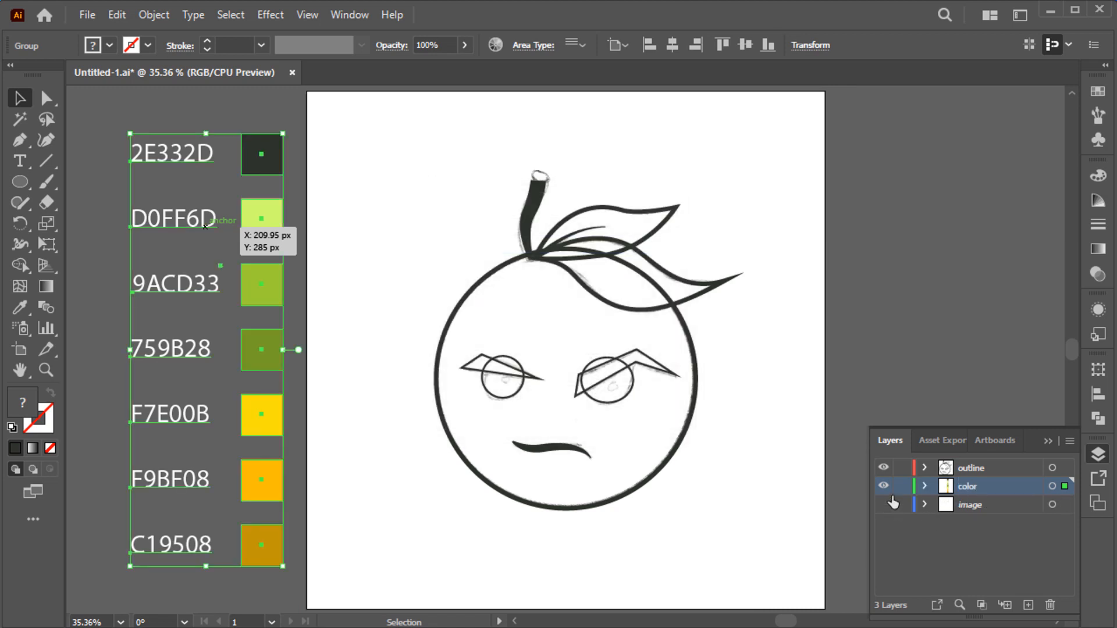
- Hide the image layer, lock the color layer, and make the outline layer active
left_click(902, 486)
left_click(959, 473)
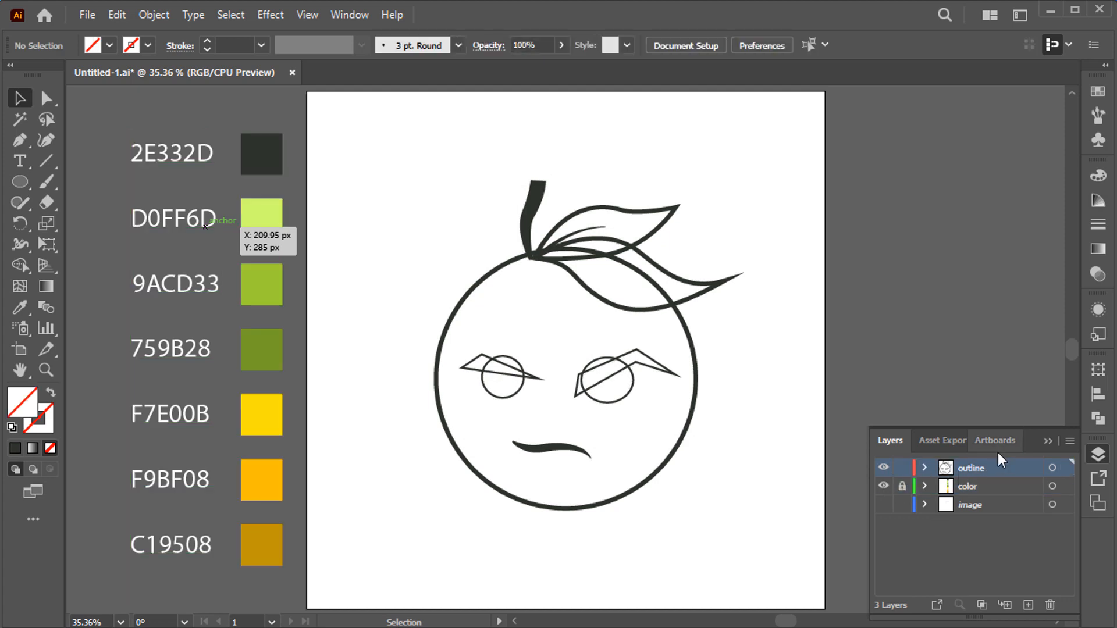
left_click(1047, 440)
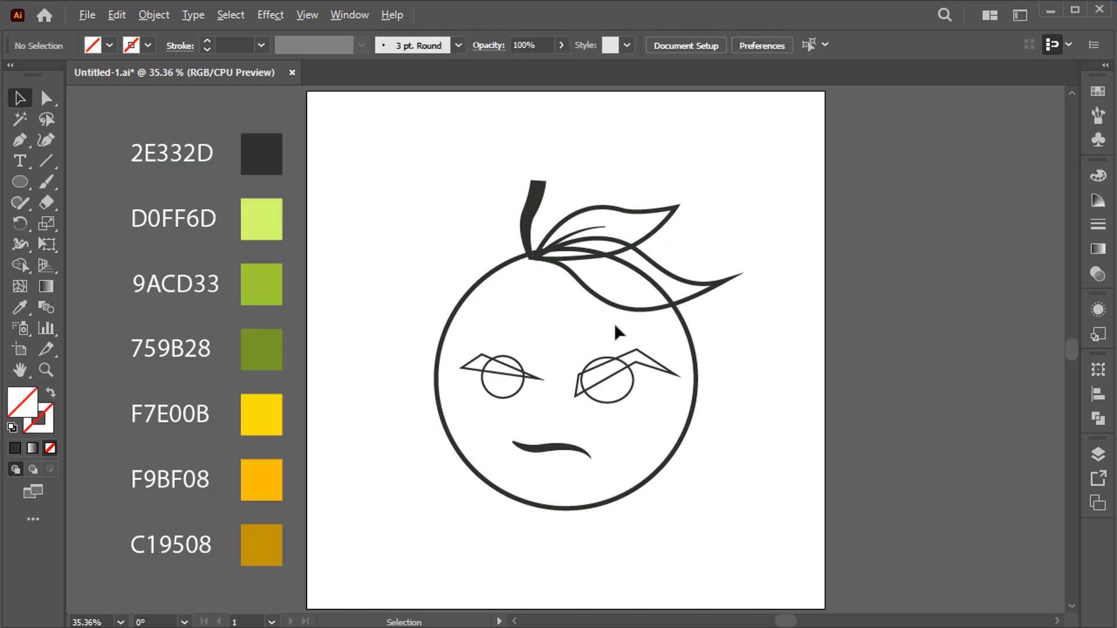
- Remove the part of the upper leaf that overlaps the lower leaf with the Shape Builder tool, and deselect both leaves
scroll(613, 322, "up", 2)
left_click_drag(542, 281, 470, 396)
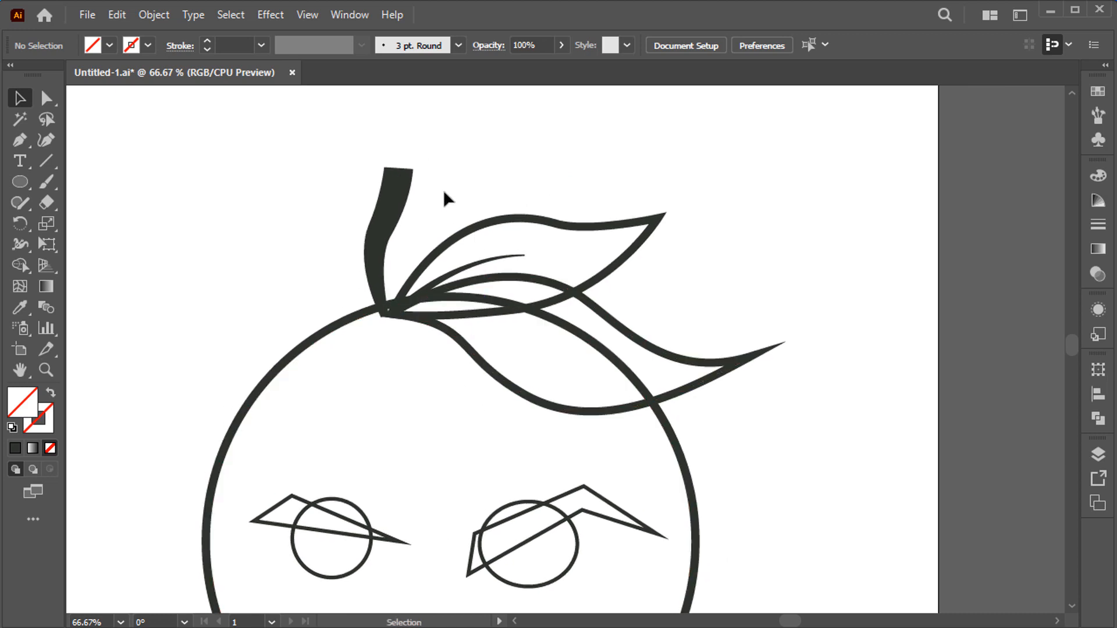
mouse_move(444, 189)
left_mouse_down()
mouse_move(466, 227)
mouse_move(531, 279)
mouse_move(576, 292)
left_mouse_up()
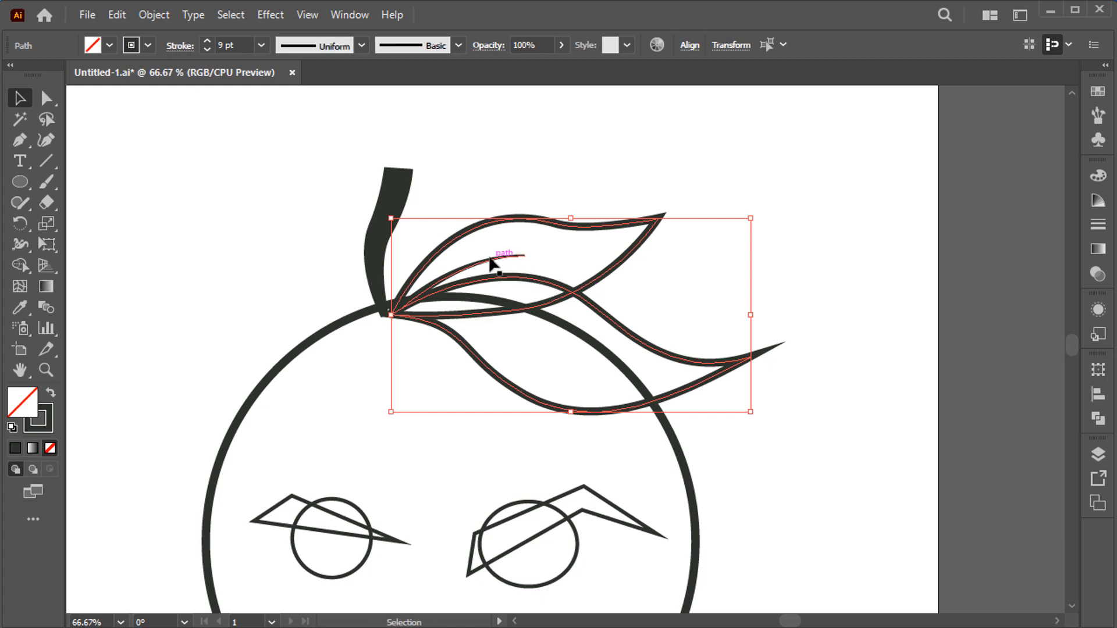
left_click(19, 265)
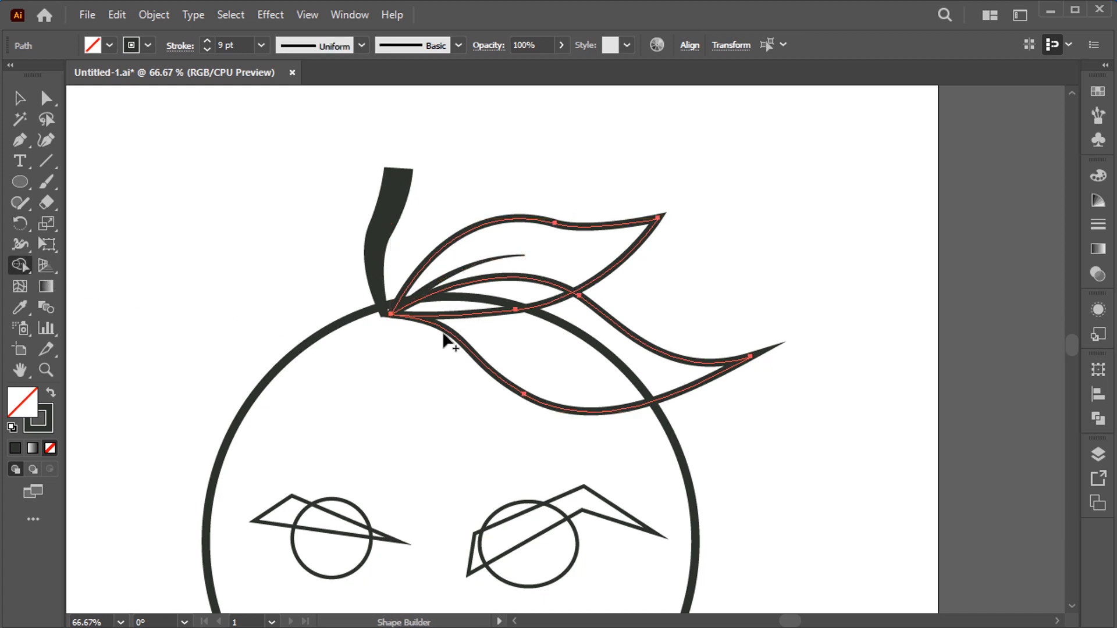
left_click(476, 320)
left_click(476, 316, "alt")
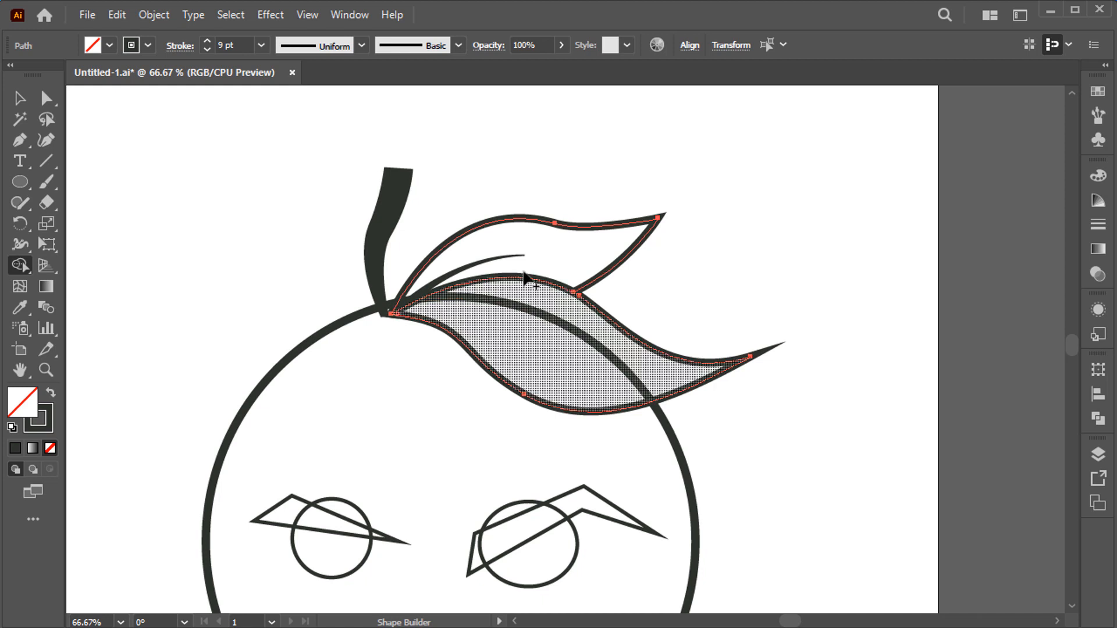
scroll(558, 255, "down", 2)
key("v")
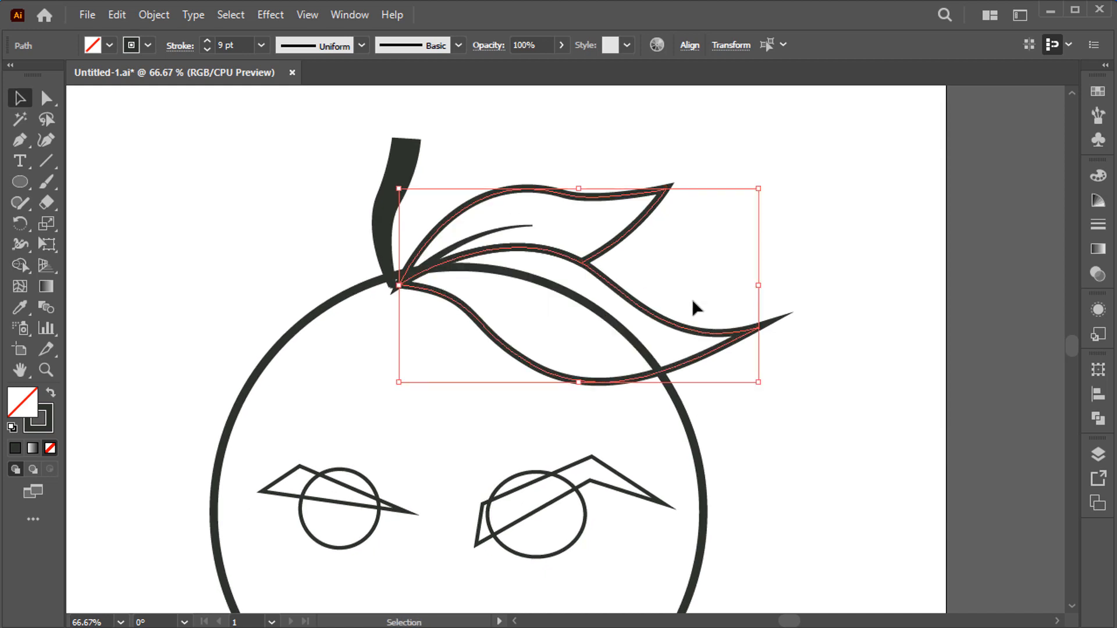
left_click(693, 298)
left_click_drag(694, 287, 724, 260)
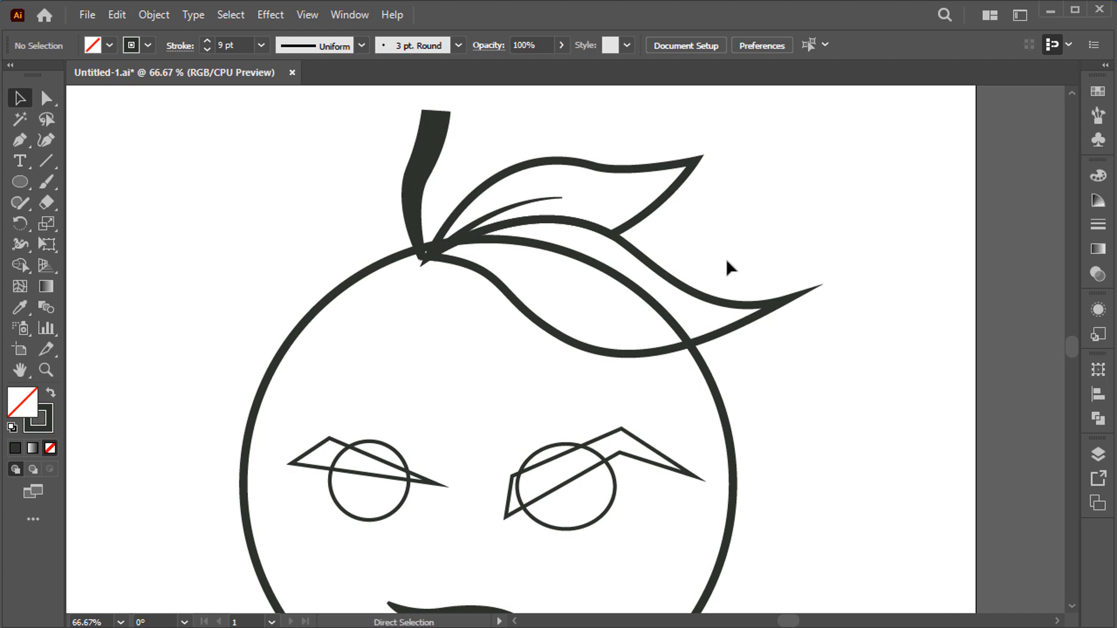
key("ctrl+z")
left_click(831, 265)
key("ctrl+0")
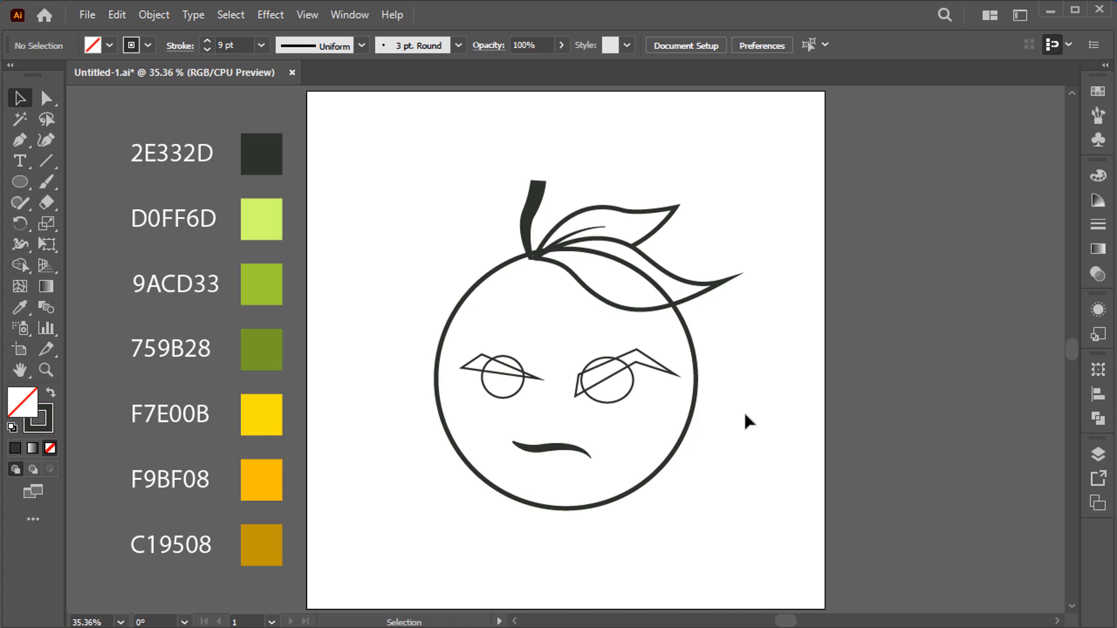
- Expand the appearance of the stem's variable-width stroke so it becomes a filled shape, and deselect it
left_click(540, 197)
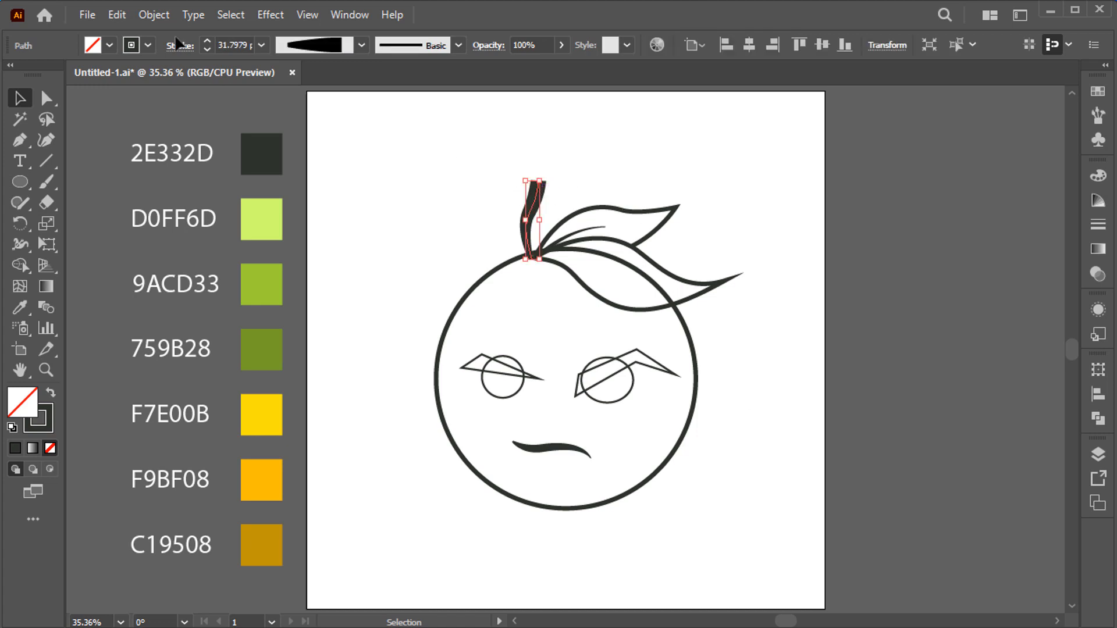
left_click(154, 14)
left_click(289, 232)
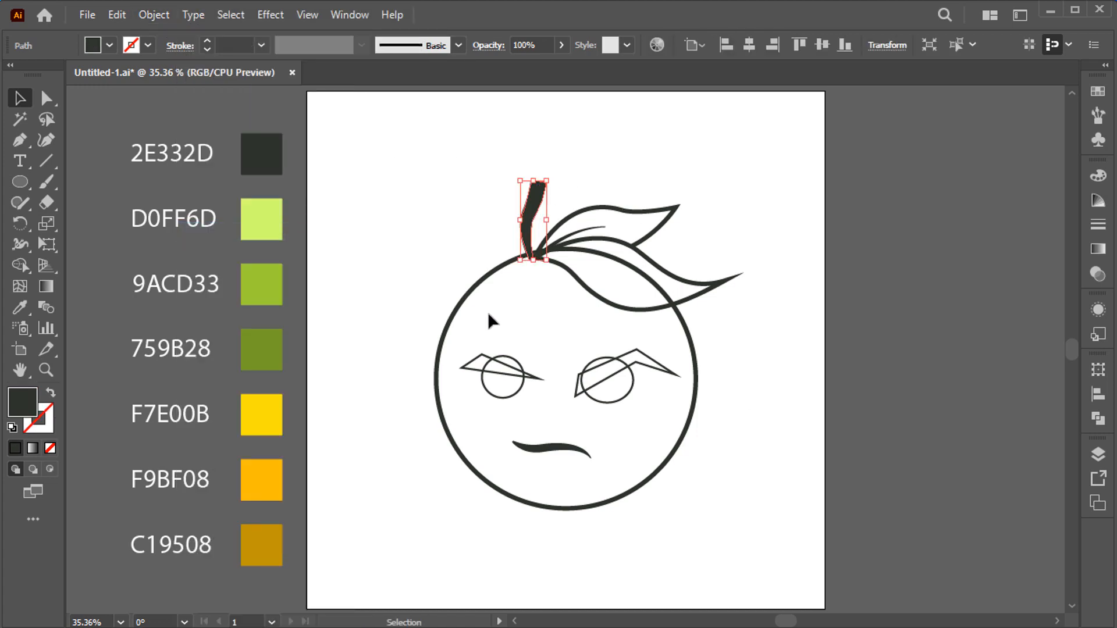
left_click(739, 388)
- Paste a copy of the body circle behind the original and fill it with the palette orange F9BF08, without a stroke
left_click(693, 414)
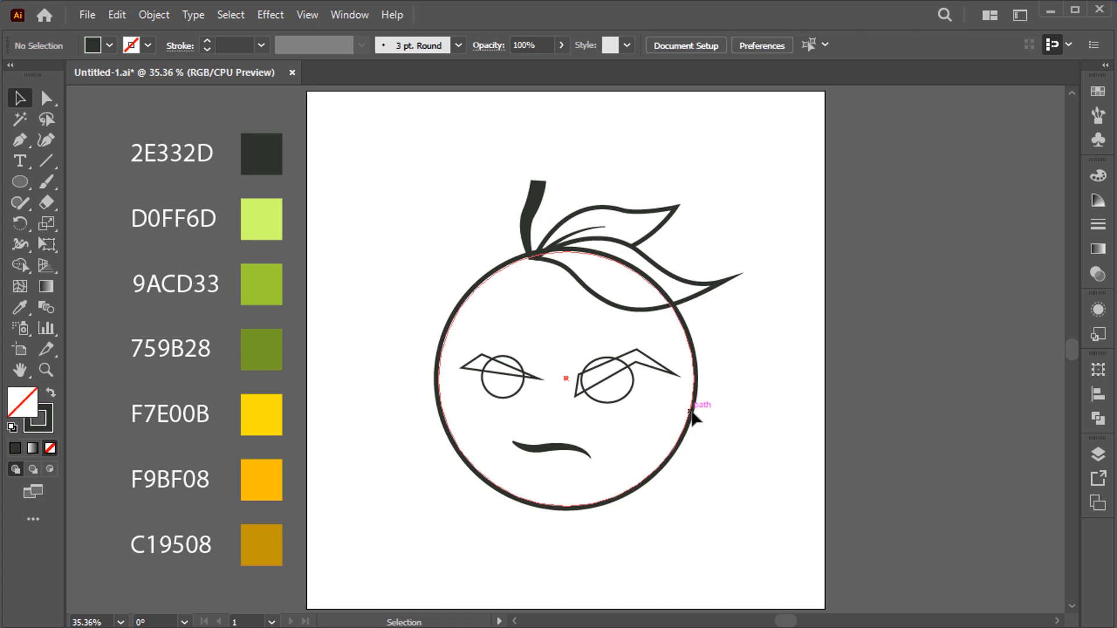
left_click(116, 15)
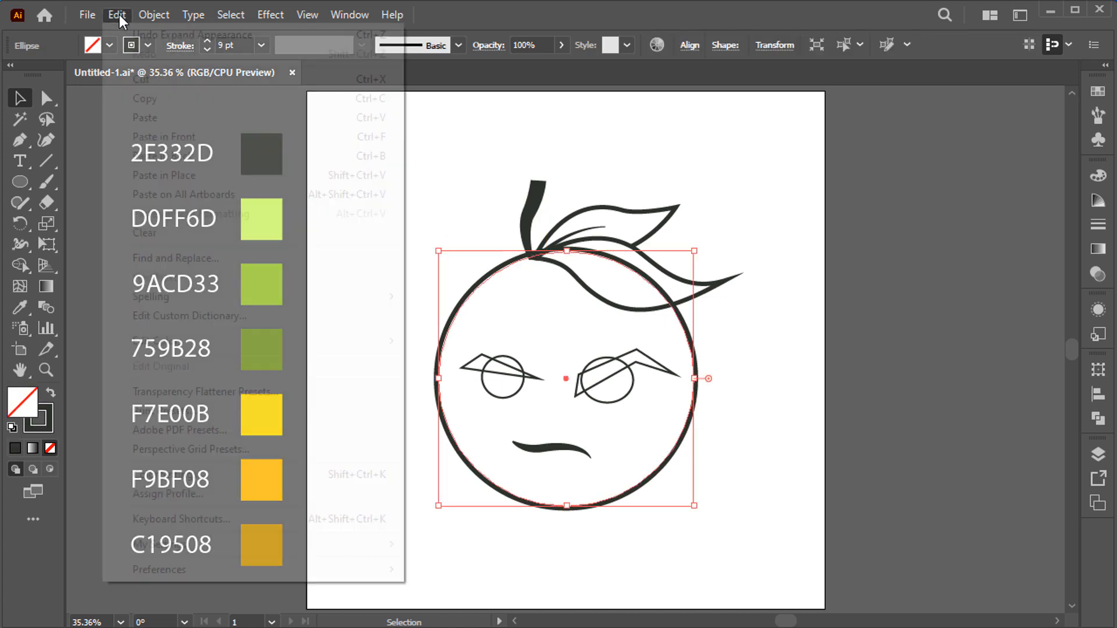
left_click(182, 105)
left_click(119, 14)
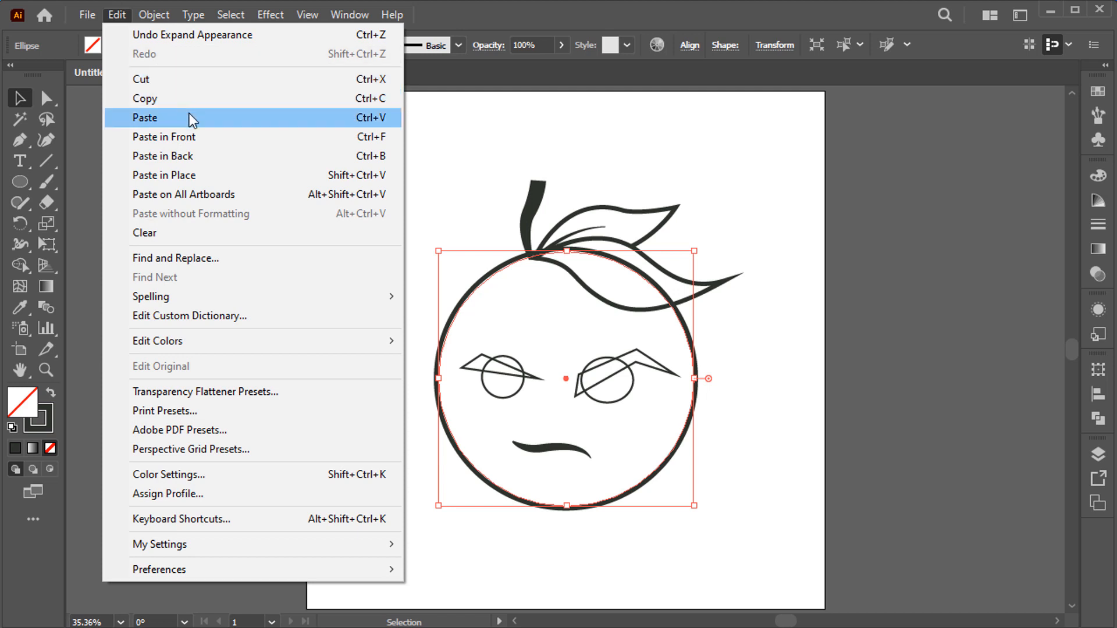
left_click(207, 154)
left_click(52, 393)
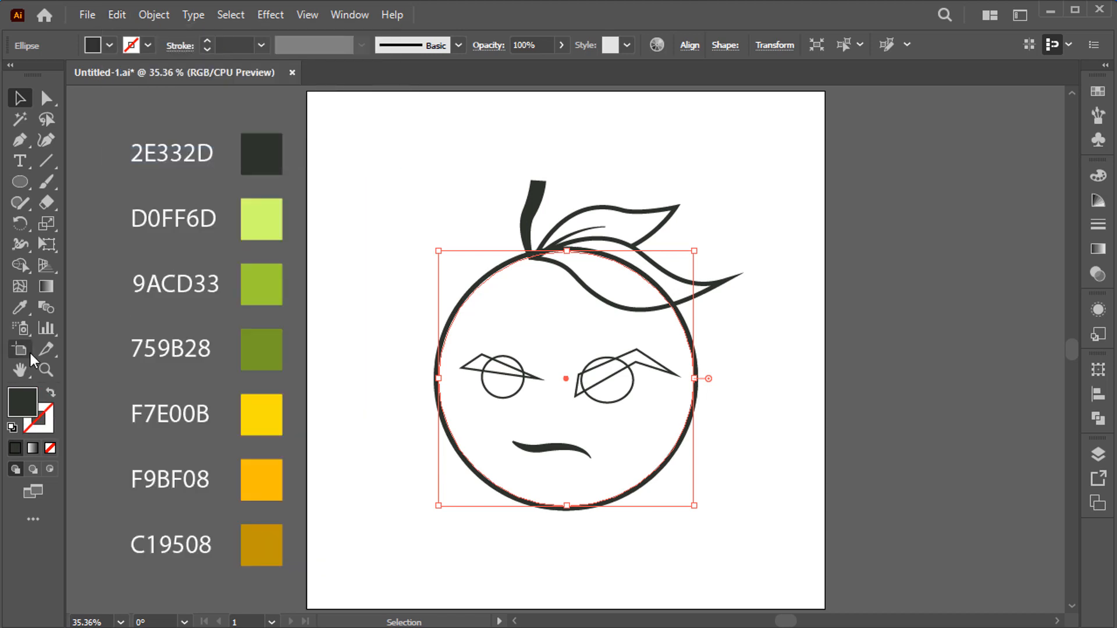
left_click(20, 307)
left_click(278, 478)
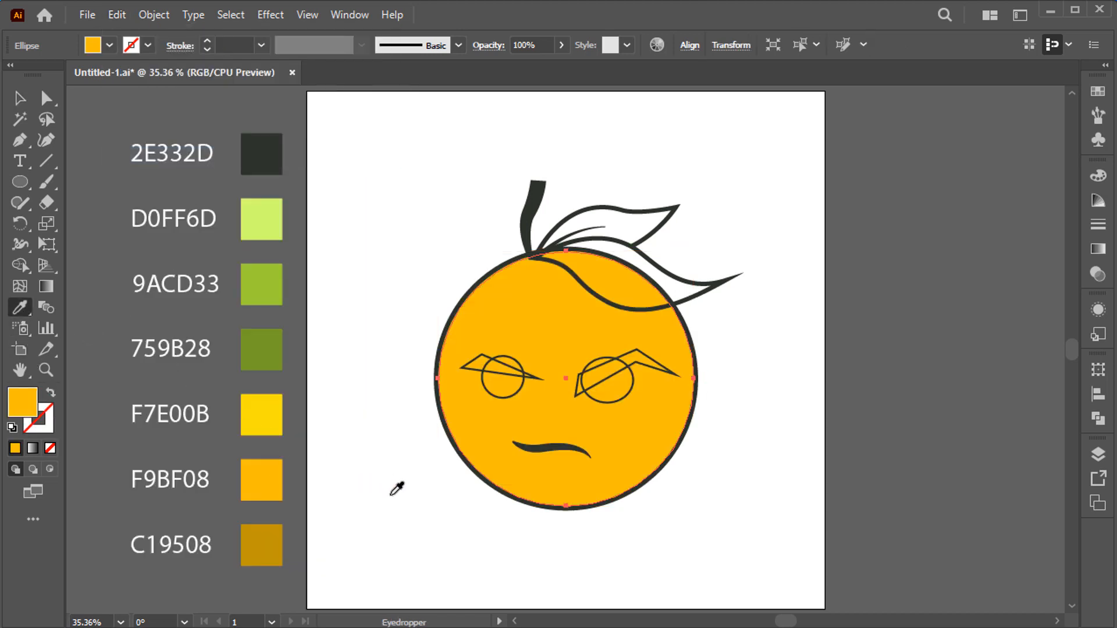
key("v")
left_click(399, 488)
- Paste a copy of the orange circle in front and shift it about 15 px left and 44 px up
left_click(482, 452)
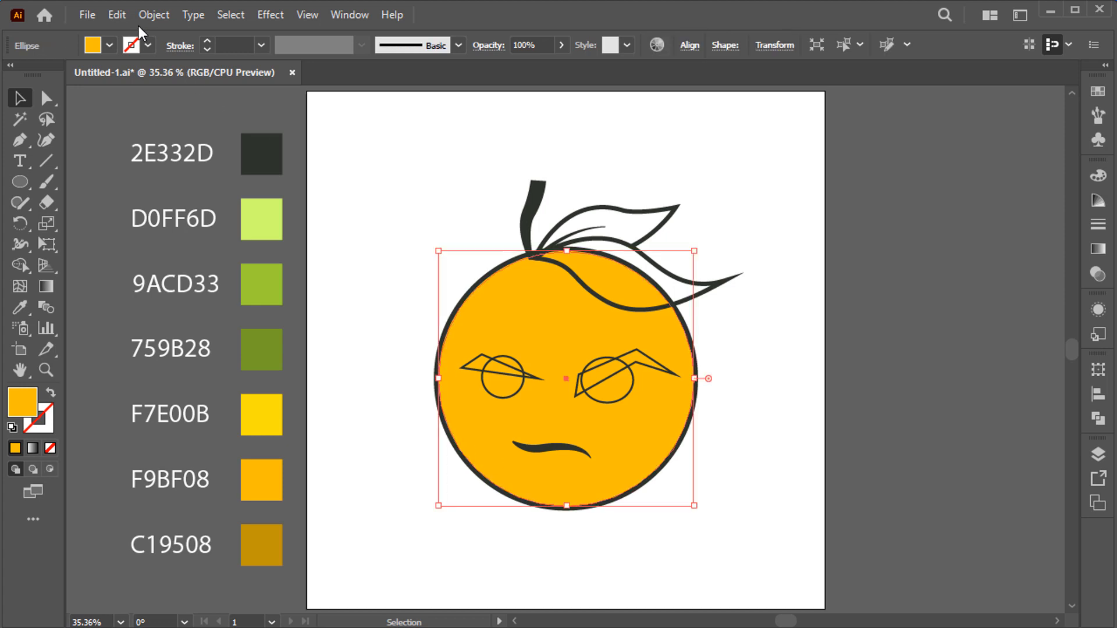
left_click(117, 14)
left_click(183, 100)
left_click(117, 17)
left_click(212, 138)
mouse_move(518, 404)
left_mouse_down()
mouse_move(506, 393)
mouse_move(514, 388)
left_mouse_up()
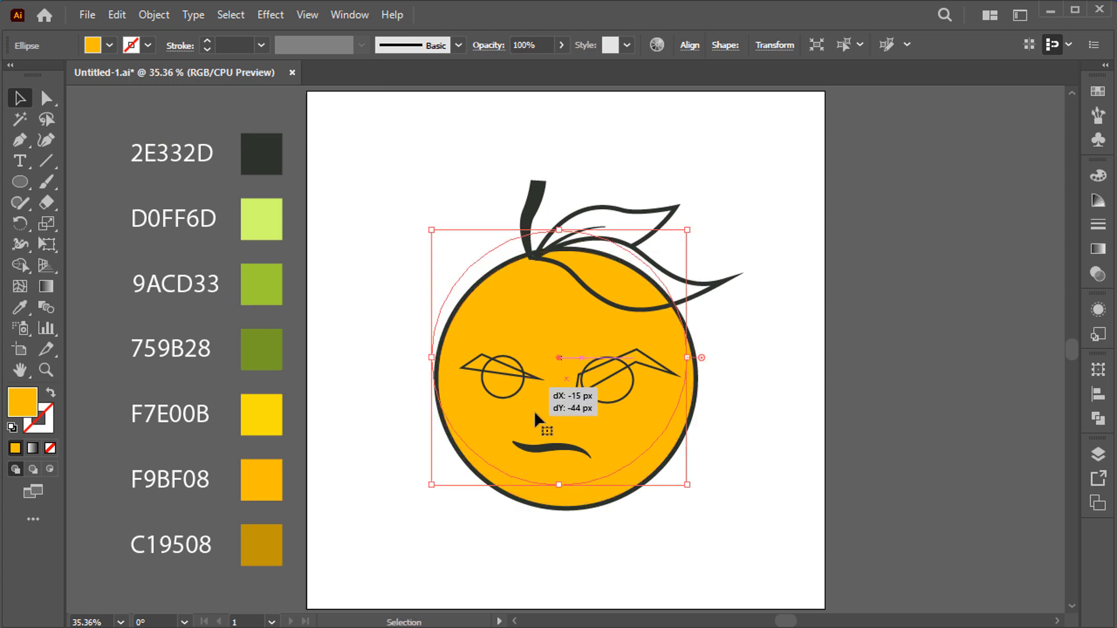
- Cut away the part of the shifted circle that extends outside the body with the Shape Builder tool
left_click(629, 475, "shift")
key("shift+m")
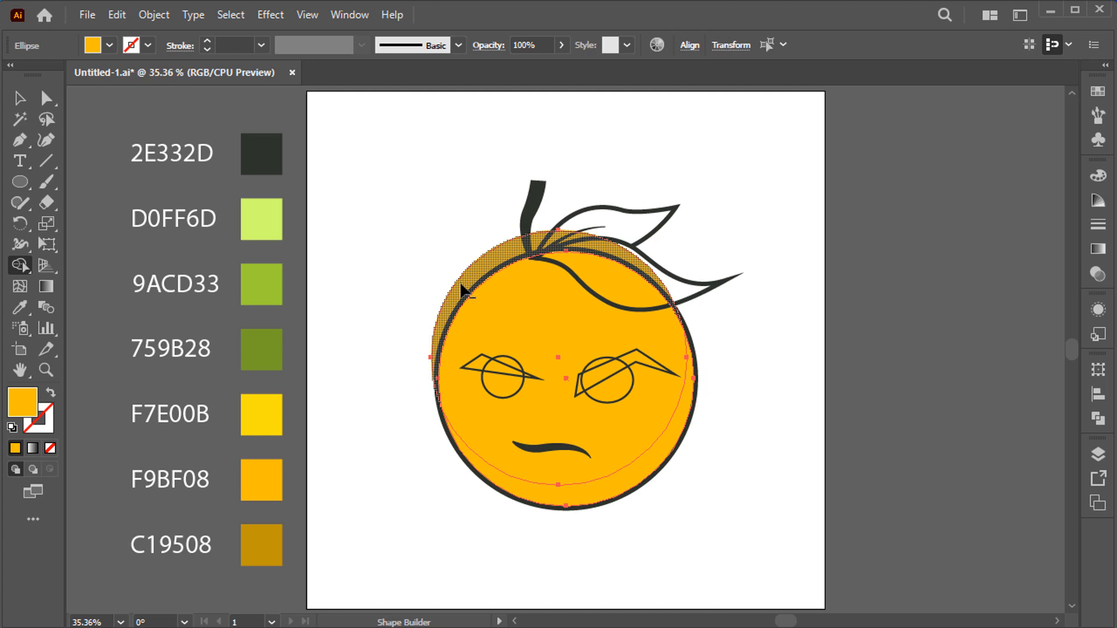
left_click(462, 285, "alt")
key("v")
left_click(631, 499)
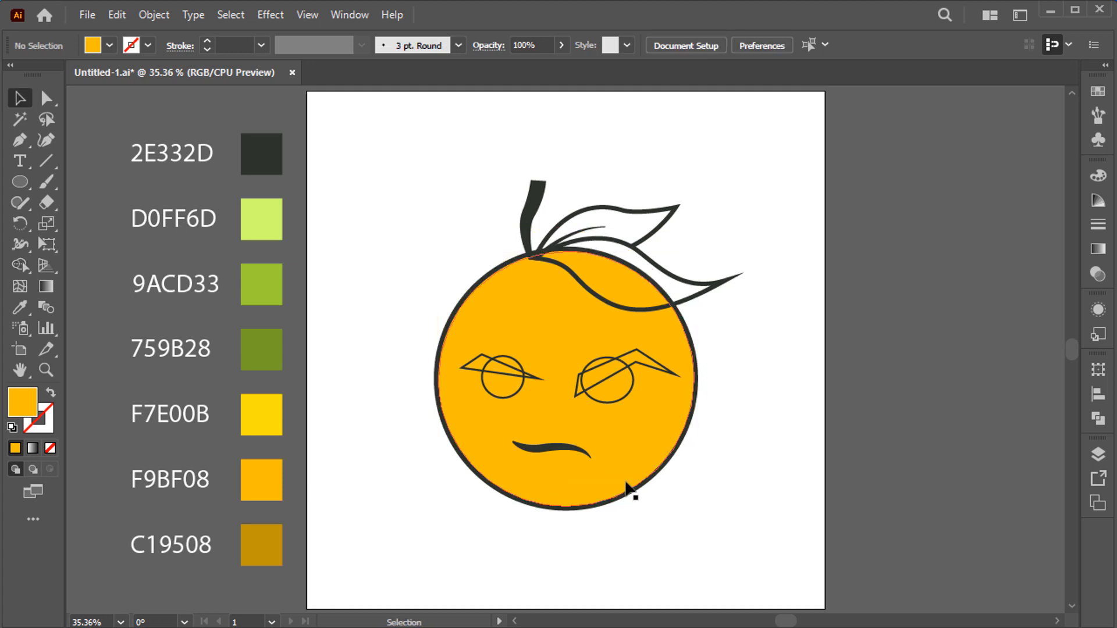
- Fill the crescent along the body's lower right edge with the palette colour C19508 as a shadow, and deselect it
left_click(627, 489)
key("i")
left_click(265, 544)
left_click(337, 513, "ctrl")
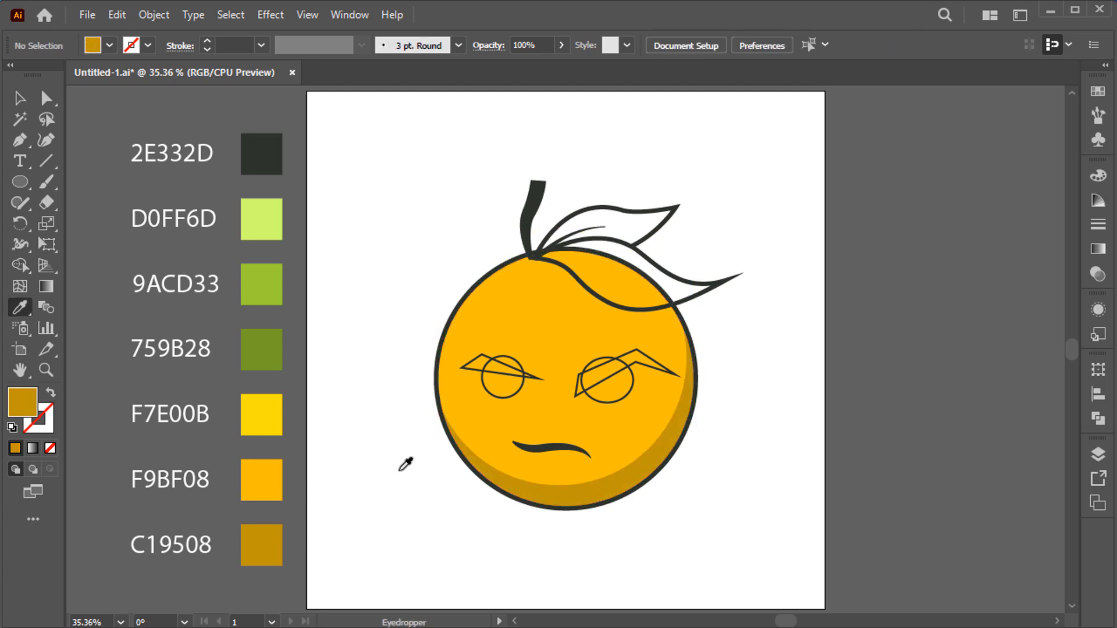
- Draw a C19508 ellipse on the shadow's inner edge at the lower right, flattening it slightly and tilting it along the edge
left_click_drag(406, 464, 381, 502)
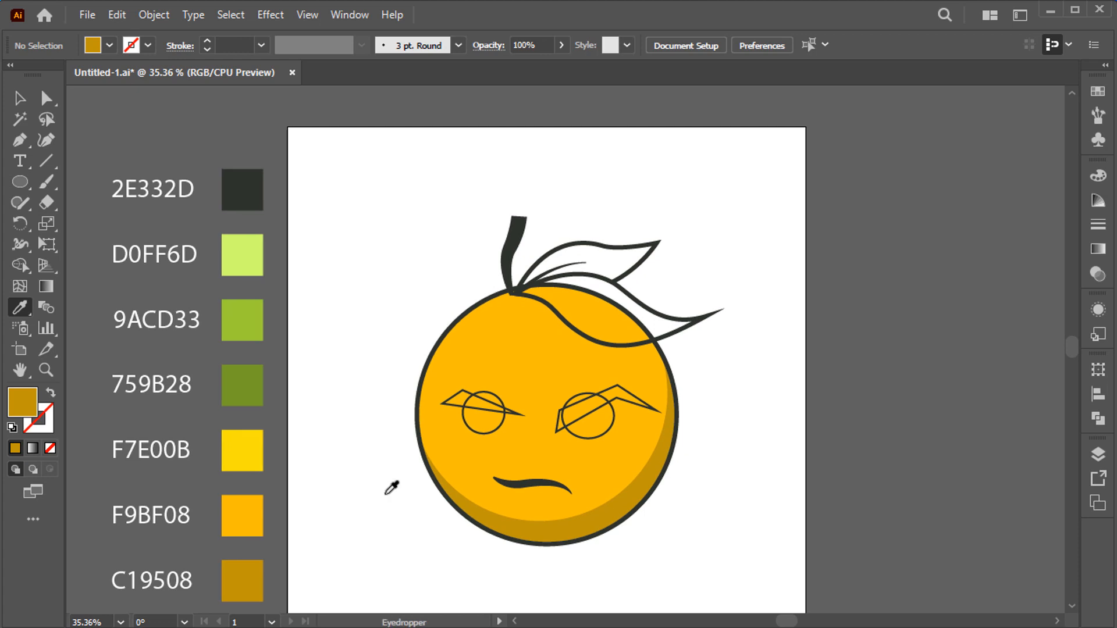
key("l")
key("ctrl+1")
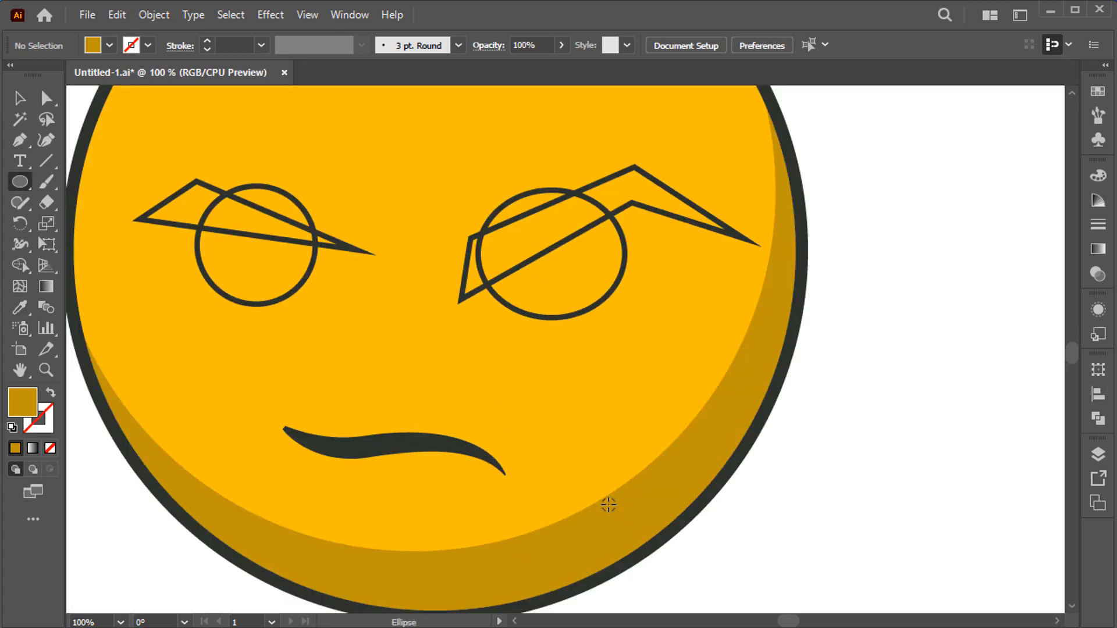
left_click_drag(605, 505, 653, 452)
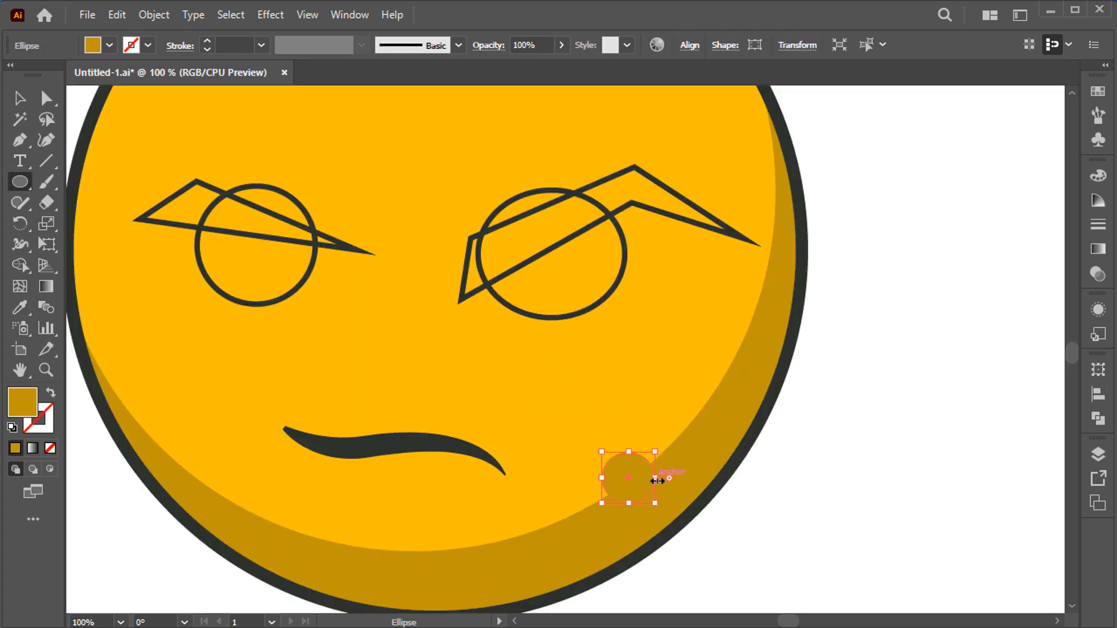
key("v")
left_click_drag(628, 503, 643, 483)
scroll(634, 472, "up", 2)
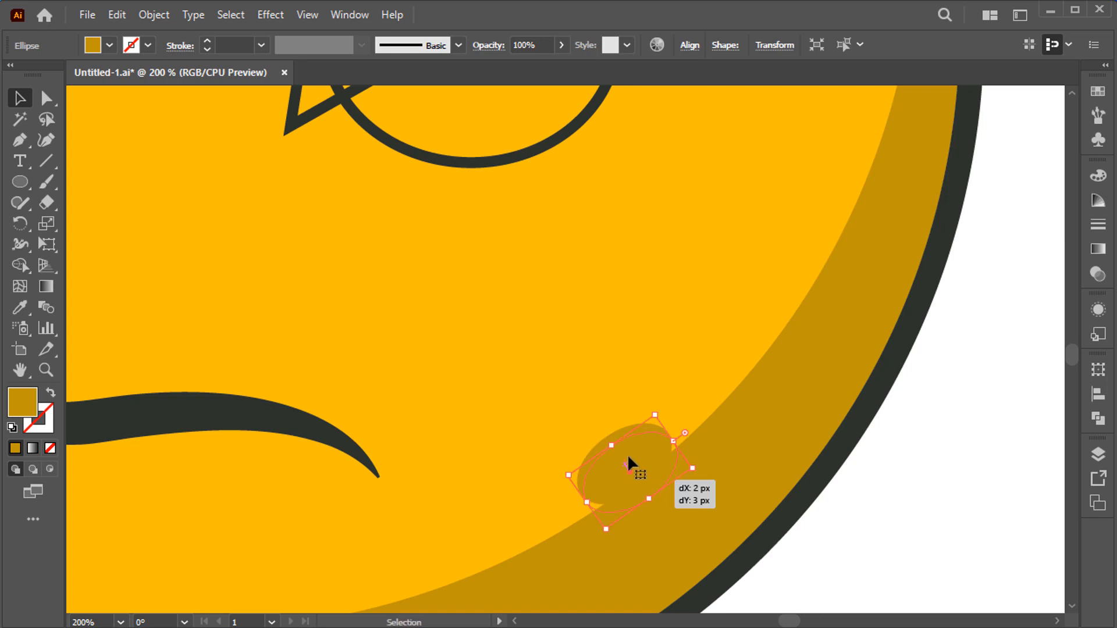
left_click_drag(611, 446, 469, 483)
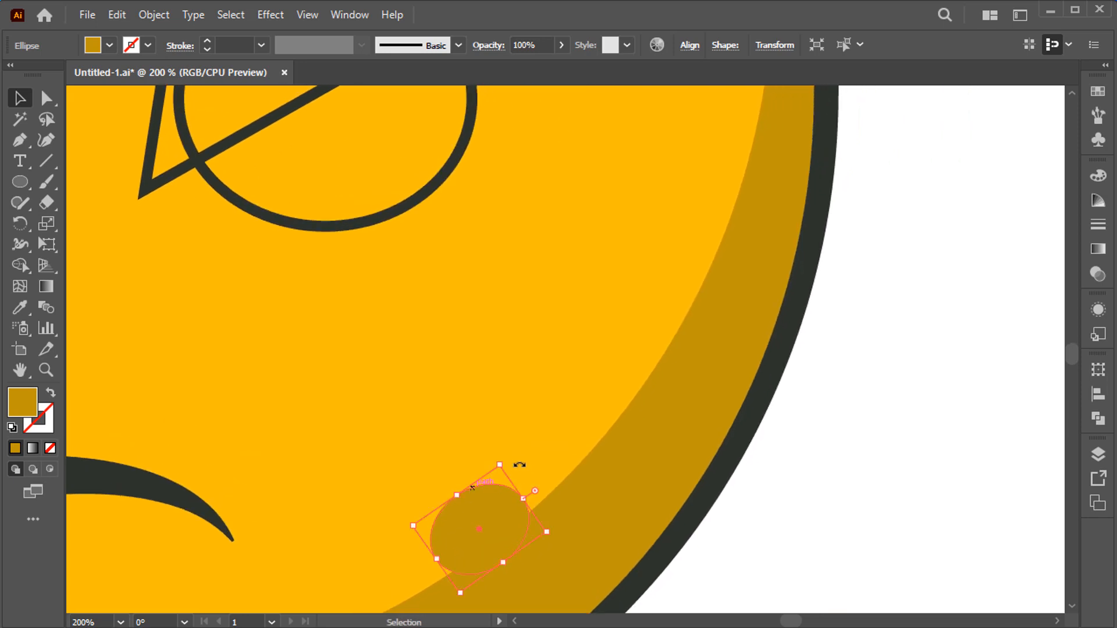
- Draw two small round C19508 spots of different sizes above the ellipse on the body's right side, and deselect them
key("l")
left_click_drag(572, 324, 617, 367)
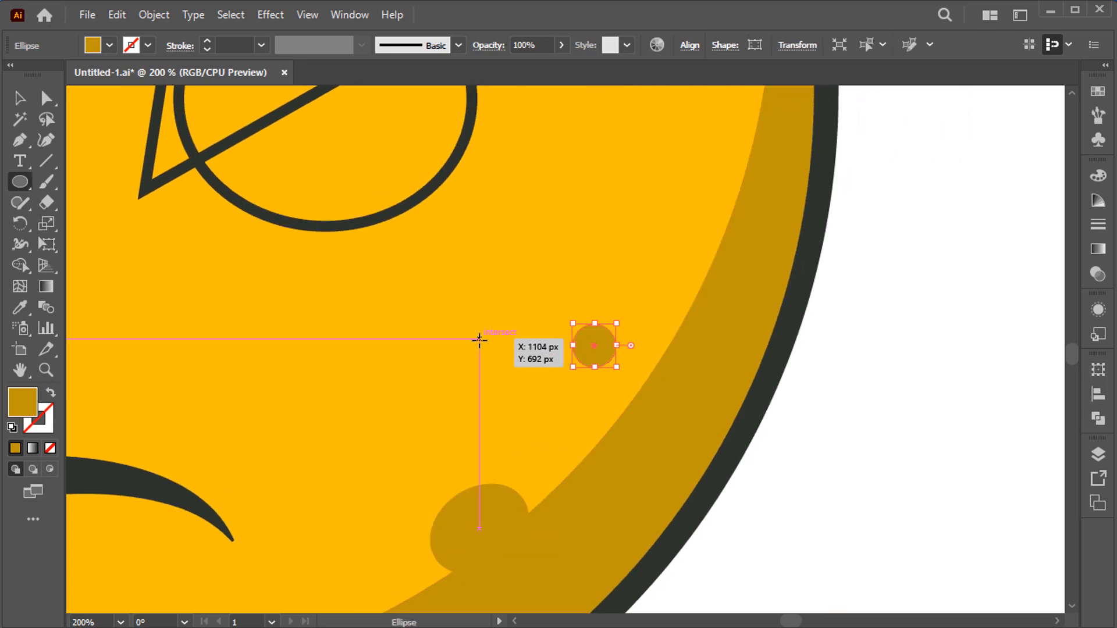
left_click_drag(482, 341, 496, 352)
key("ctrl+0")
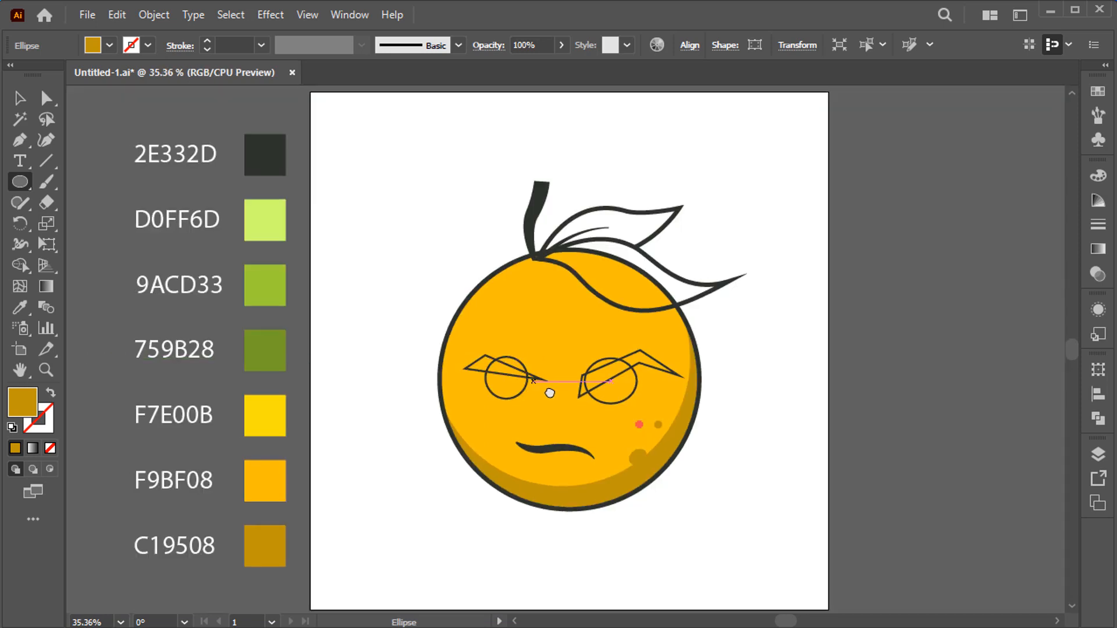
key("v")
left_click(484, 300)
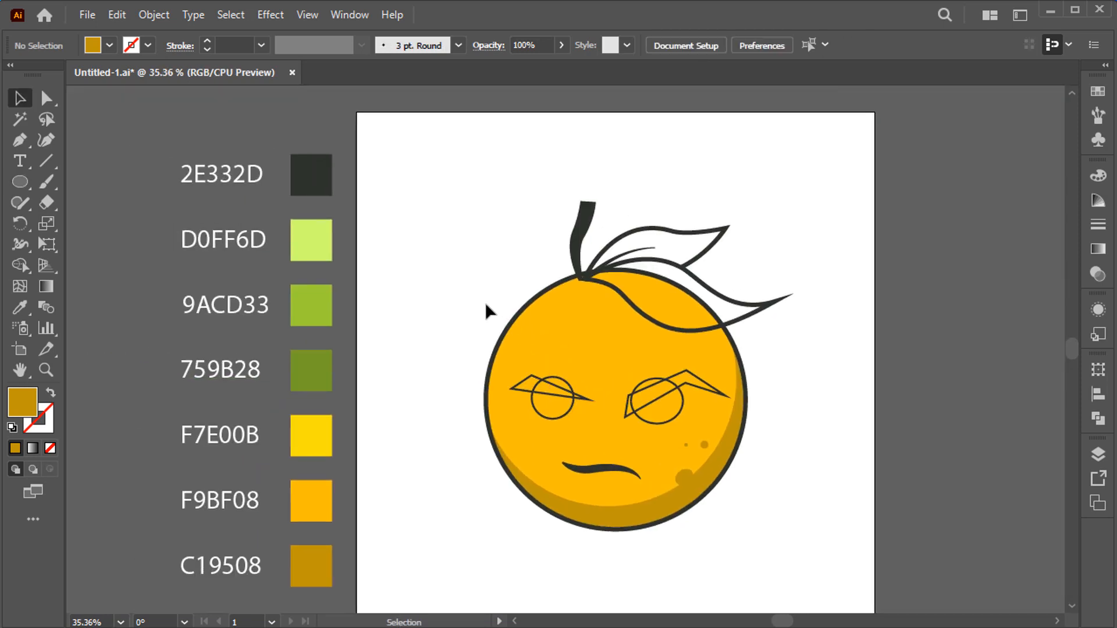
- Draw three small highlight ellipses in the palette yellow F7E00B along the body's upper left edge
left_click(20, 307)
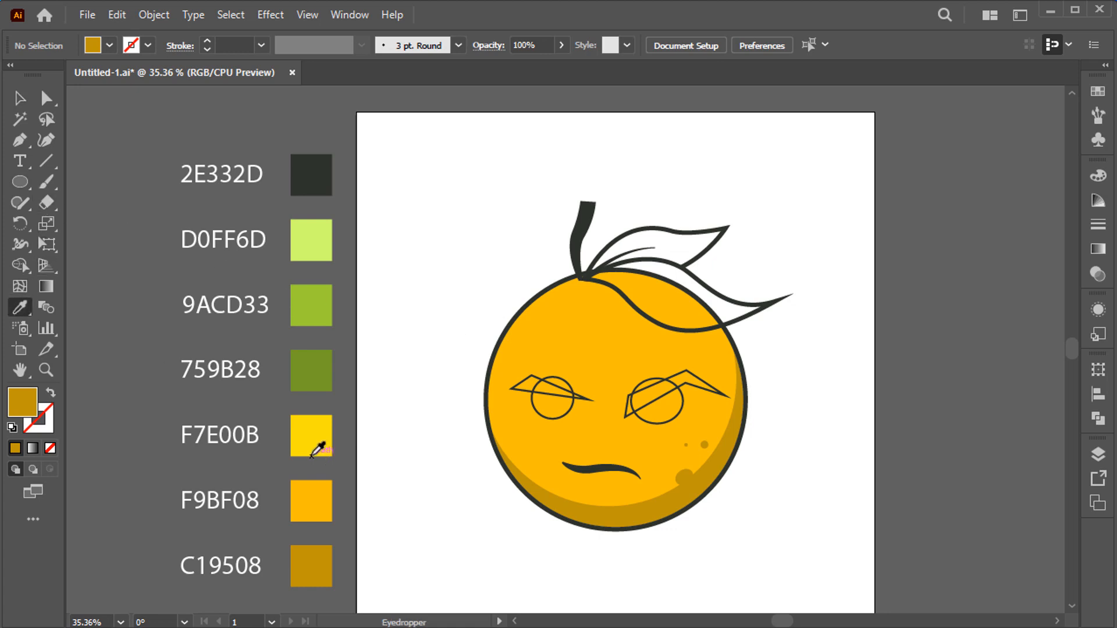
left_click(319, 445)
key("l")
key("ctrl+plus")
key("ctrl+plus")
key("ctrl+plus")
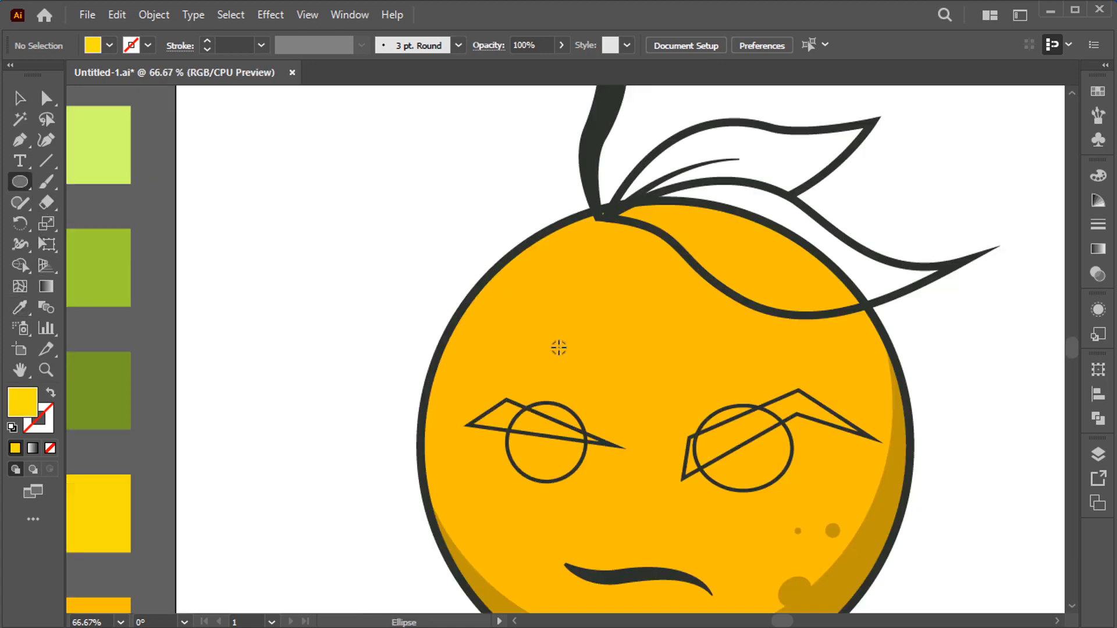
left_click_drag(455, 312, 474, 328)
left_click_drag(490, 266, 495, 275)
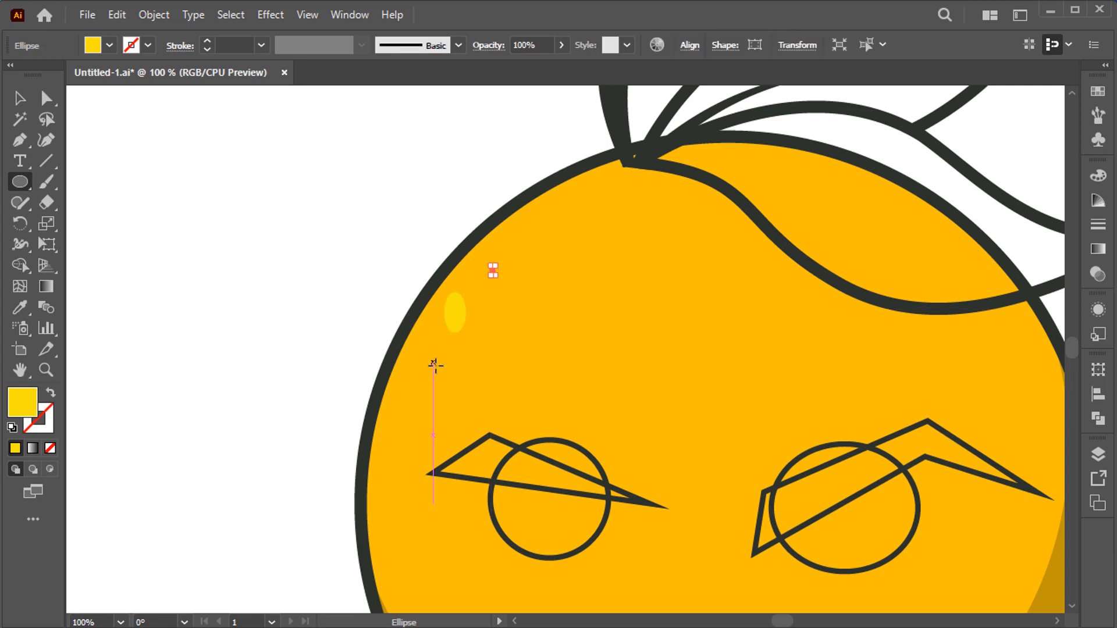
left_click_drag(432, 363, 444, 376)
- Tilt the middle yellow highlight to follow the body's curve and enlarge the uppermost one into a round spot
key("v")
left_click(460, 329)
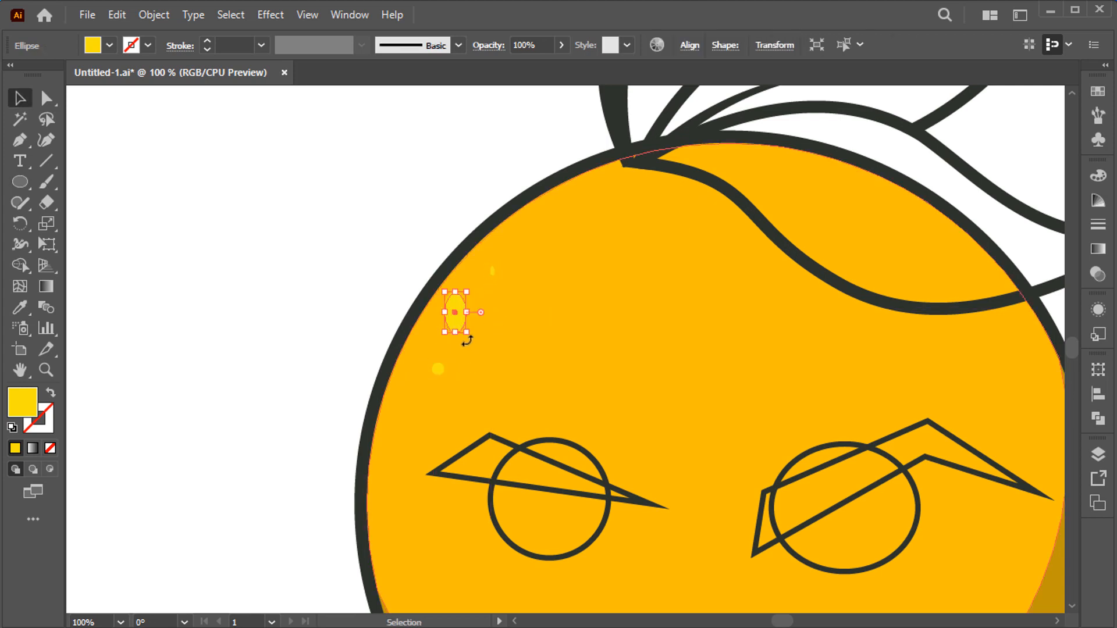
left_click_drag(462, 334, 458, 347)
left_click(492, 271)
scroll(490, 268, "up", 2)
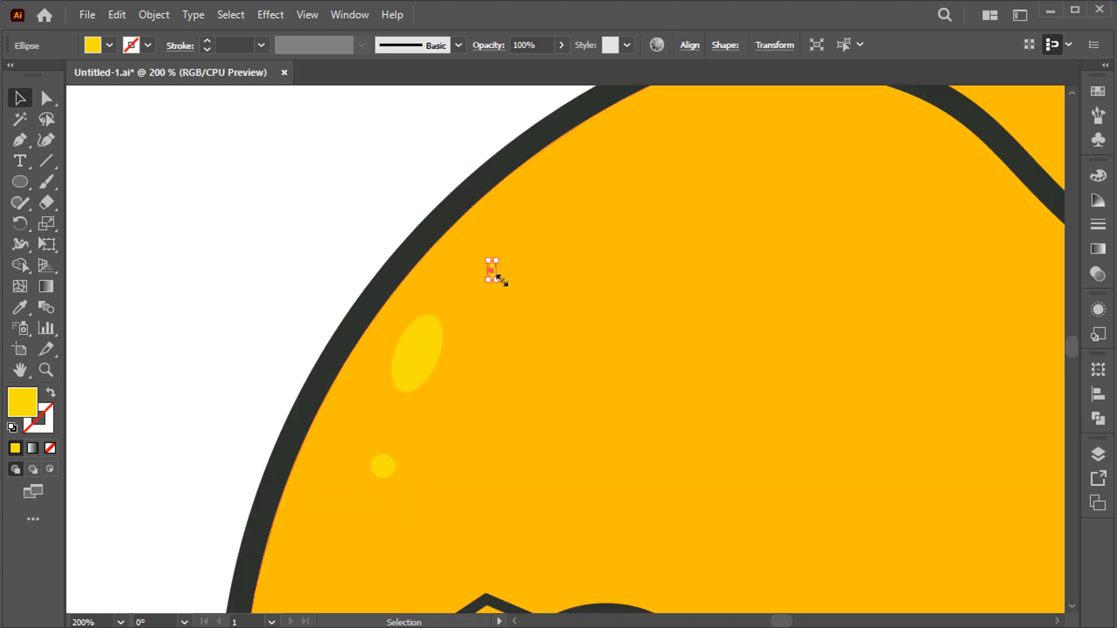
left_click_drag(497, 280, 518, 292)
key("ctrl+0")
left_click(420, 251)
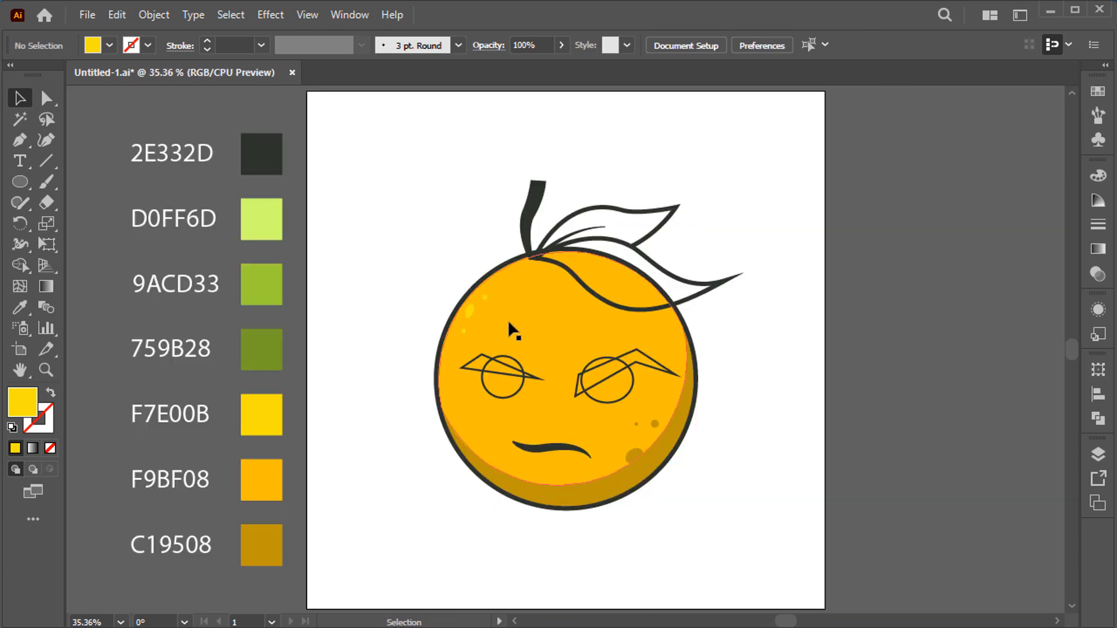
- Merge the left eyebrow's regions with the part of the eye circle above its lower edge, using Shape Builder
scroll(510, 361, "up", 2)
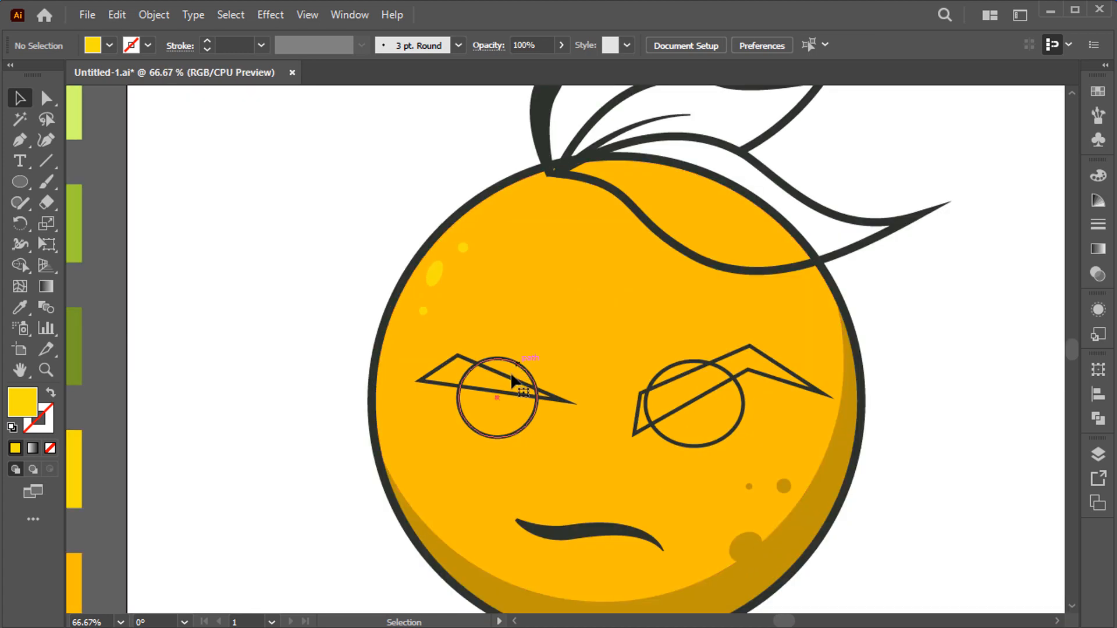
left_click(509, 384)
left_click(510, 379, "shift")
key("shift+m")
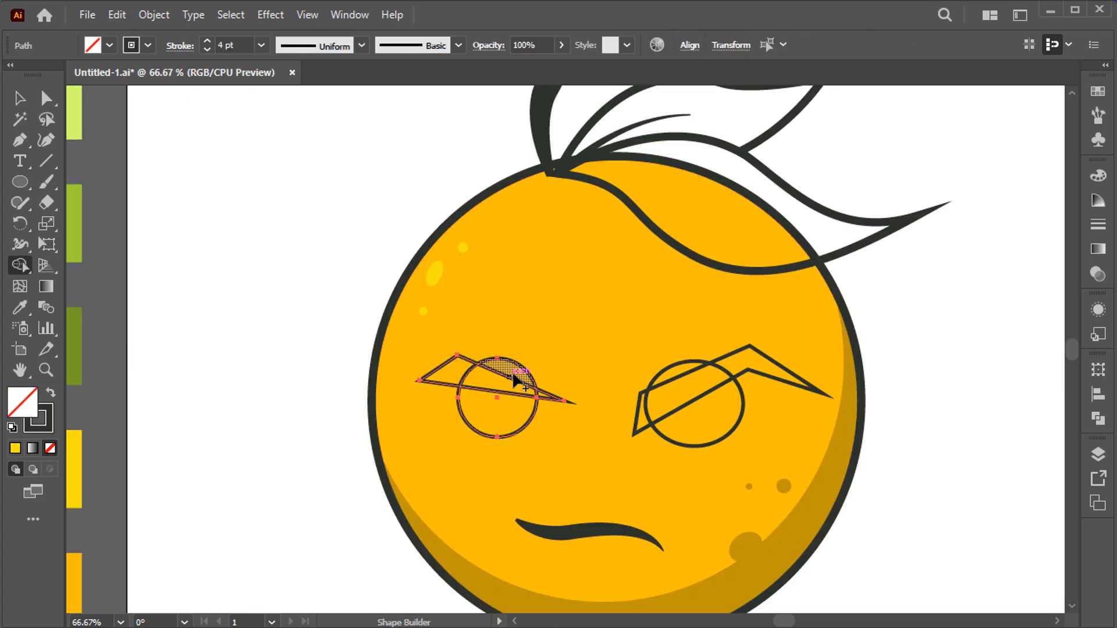
mouse_move(514, 380)
left_mouse_down()
mouse_move(459, 376)
mouse_move(496, 384)
left_mouse_up()
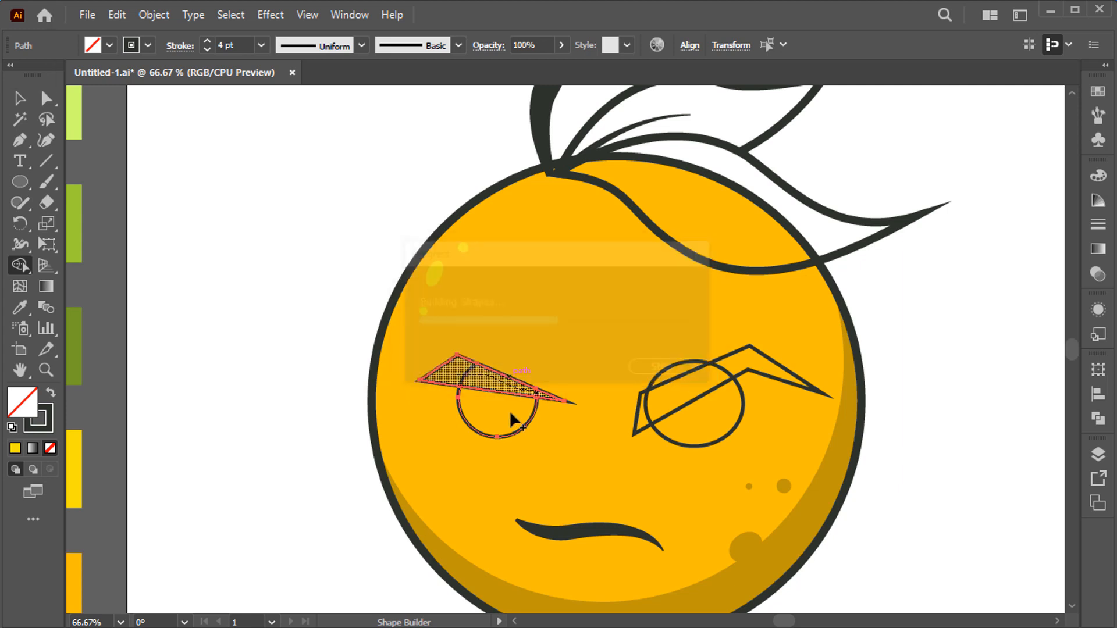
left_click(494, 410)
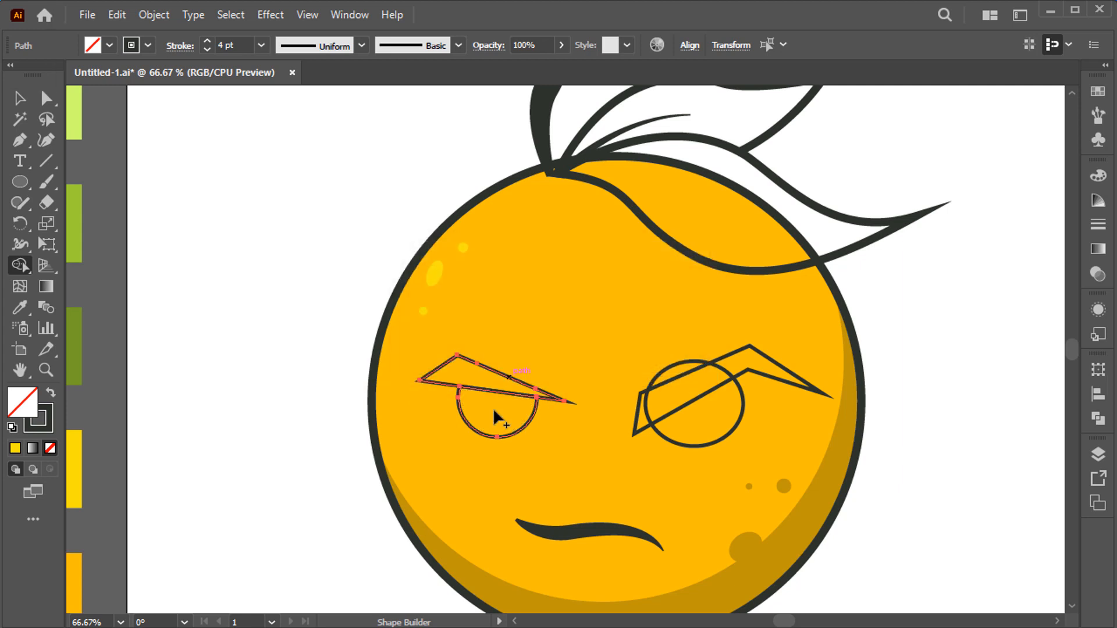
key("v")
- Merge the right eyebrow into one shape with Shape Builder and remove the part of the eye circle above it
key("space")
left_click_drag(639, 401, 576, 400)
scroll(578, 400, "up", 2)
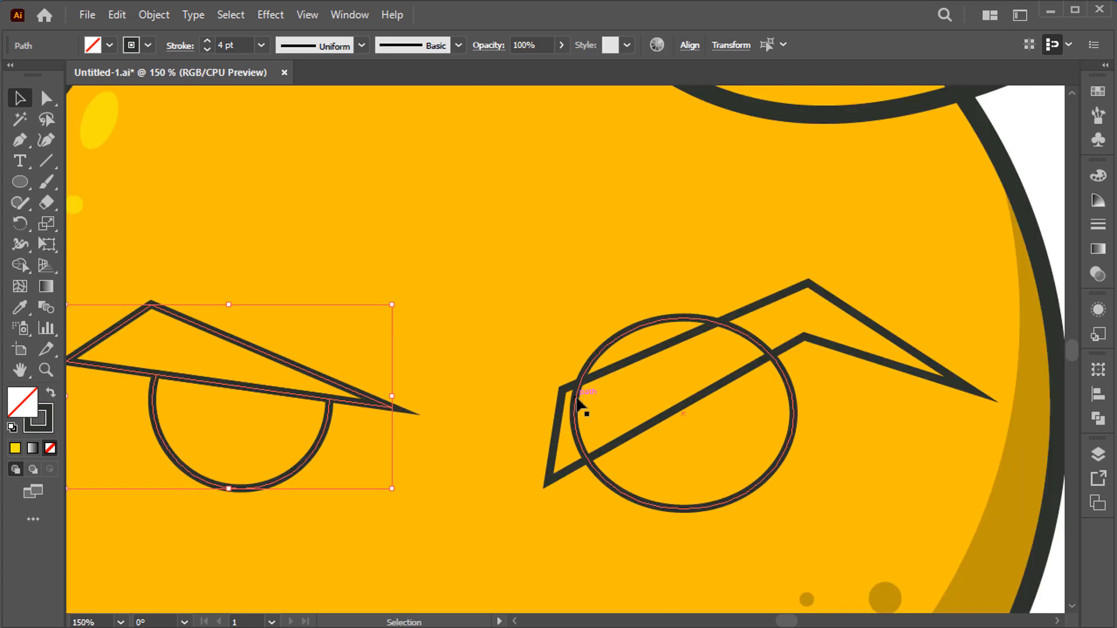
left_click(643, 357)
left_click(644, 357, "shift")
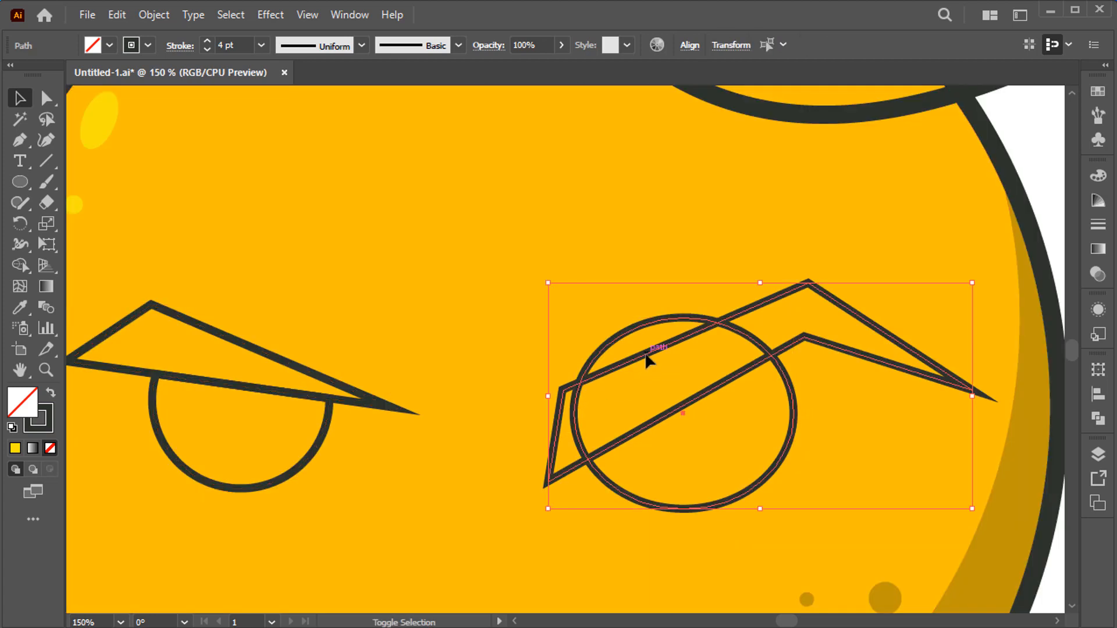
key("shift+m")
mouse_move(569, 453)
left_mouse_down()
mouse_move(726, 339)
mouse_move(774, 342)
left_mouse_up()
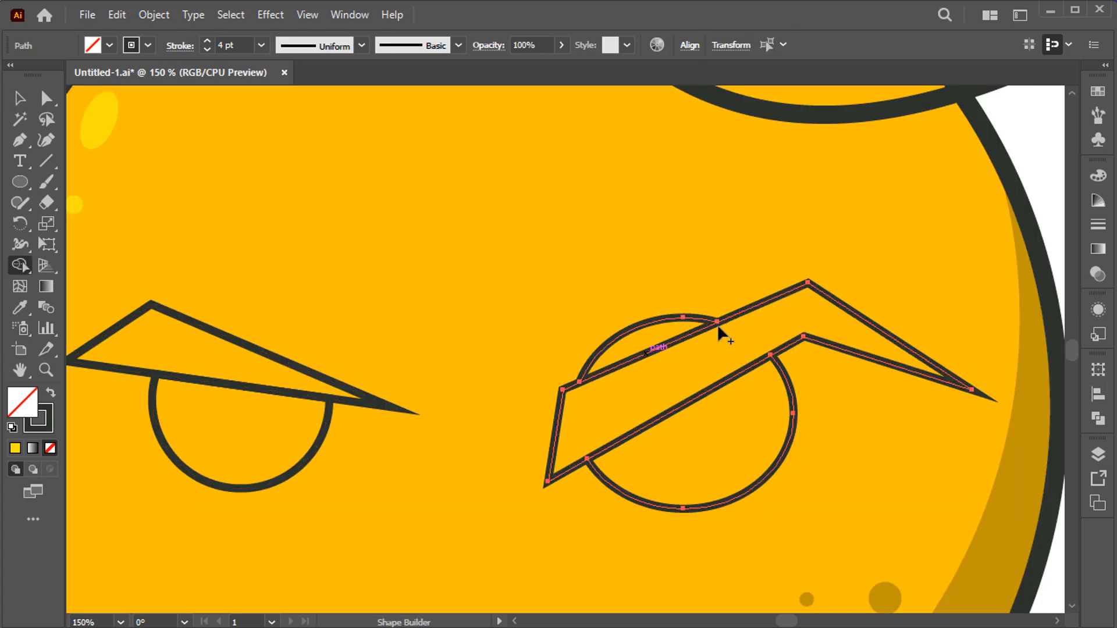
left_click(676, 320, "alt")
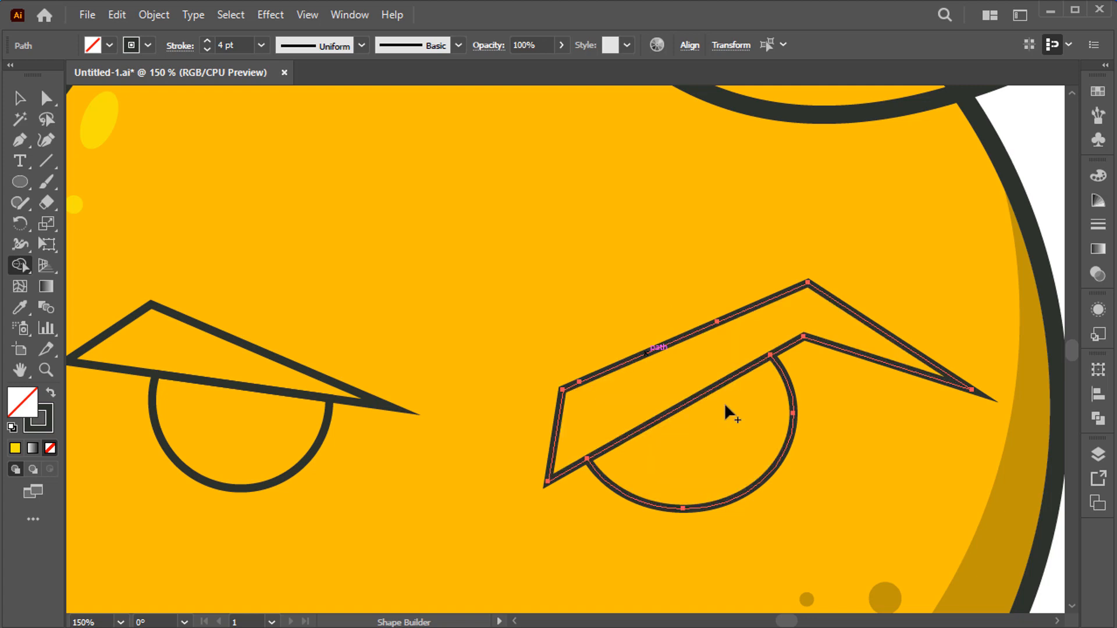
key("v")
key("ctrl+shift+a")
key("ctrl+0")
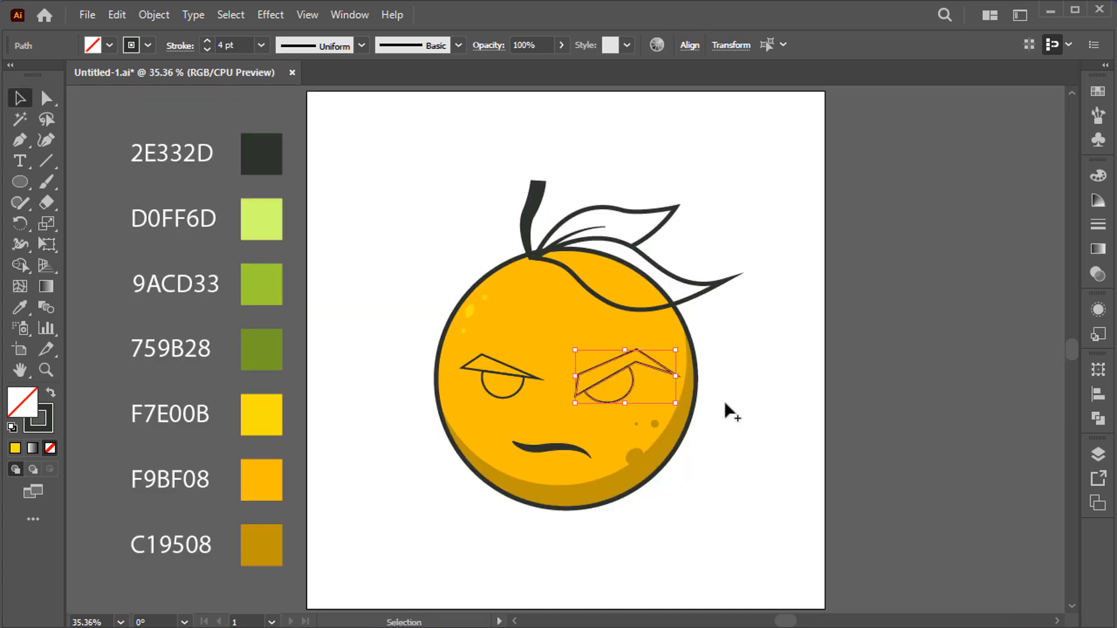
- Paste copies of both eyebrows behind the originals and swap their fill and stroke to make them solid dark
left_click(523, 371)
left_click(623, 364, "shift")
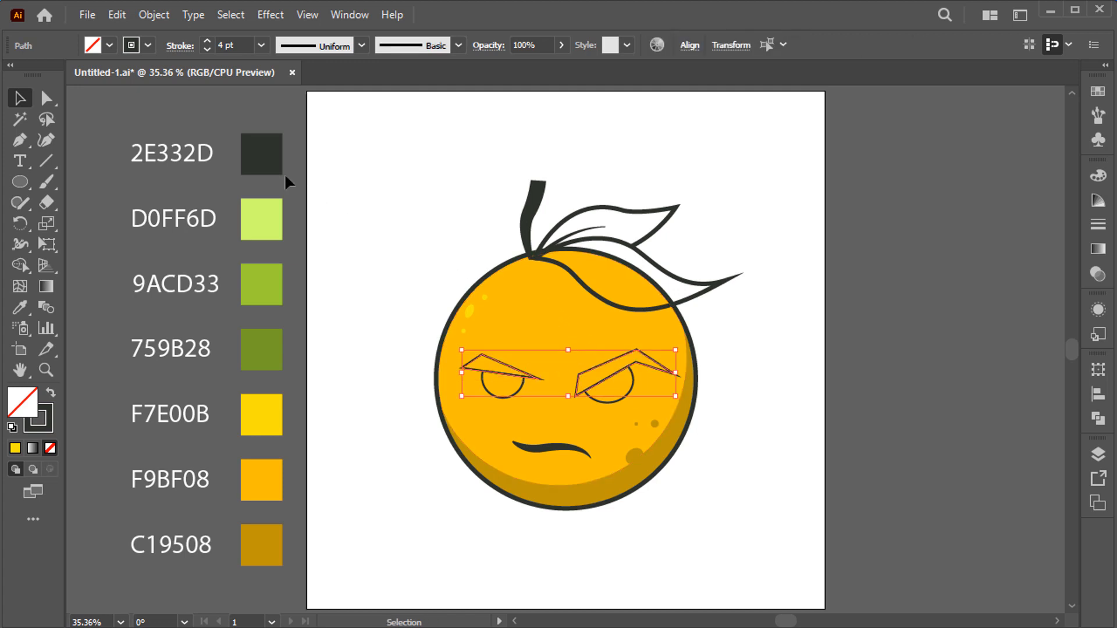
left_click(116, 15)
left_click(122, 15)
left_click(123, 16)
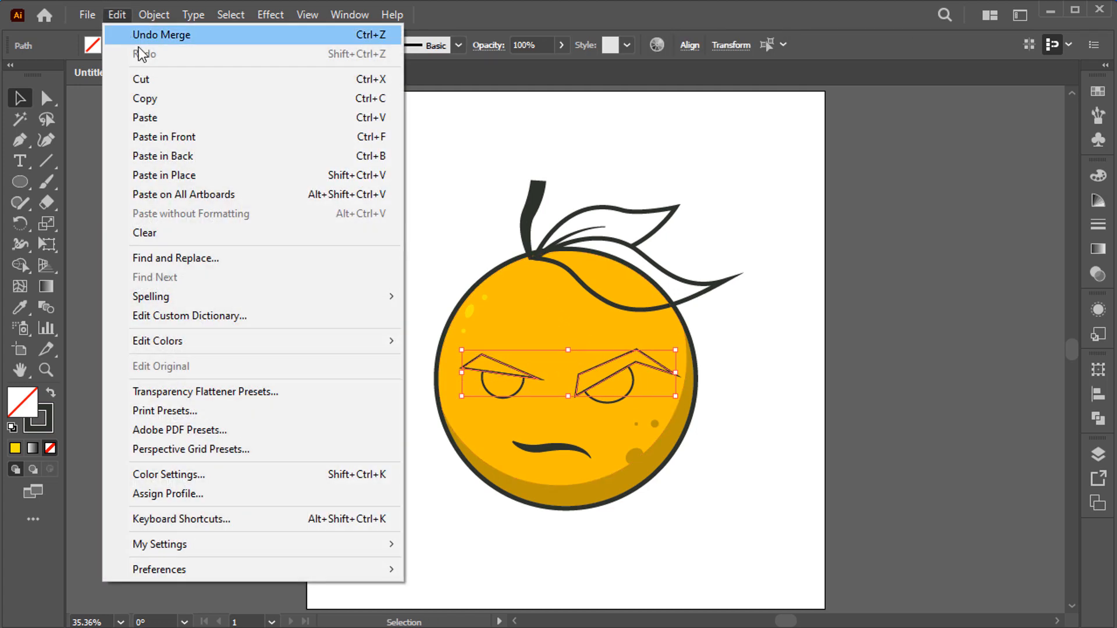
left_click(197, 156)
left_click(51, 394)
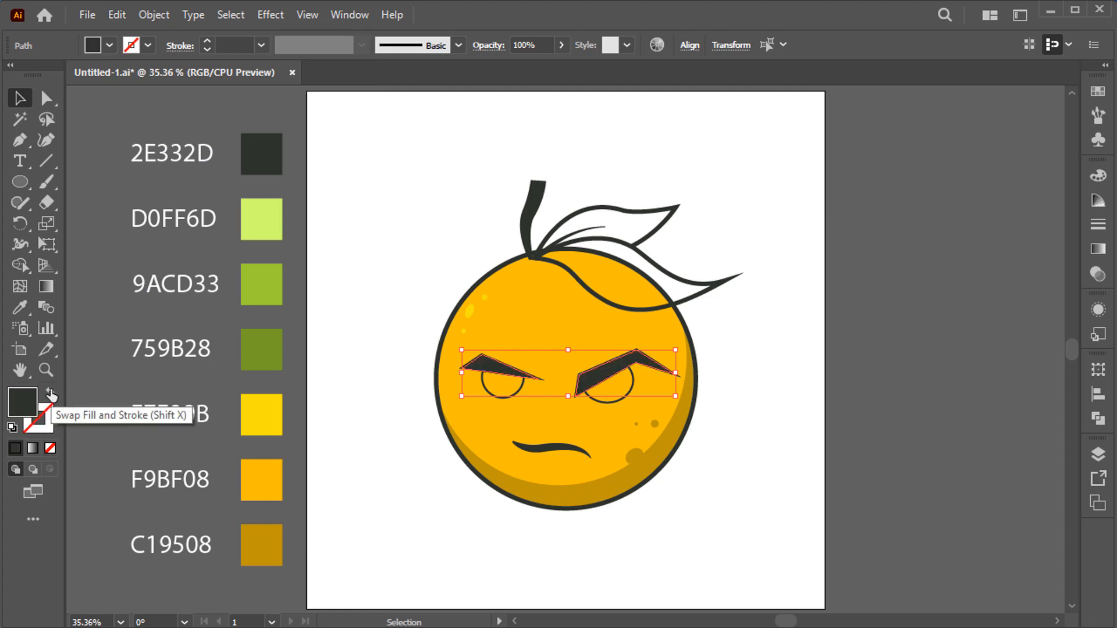
left_click(116, 381)
- Paste copies of both eye shapes behind the originals, swap their stroke to fill and colour them white FFFFFF
left_click(494, 397)
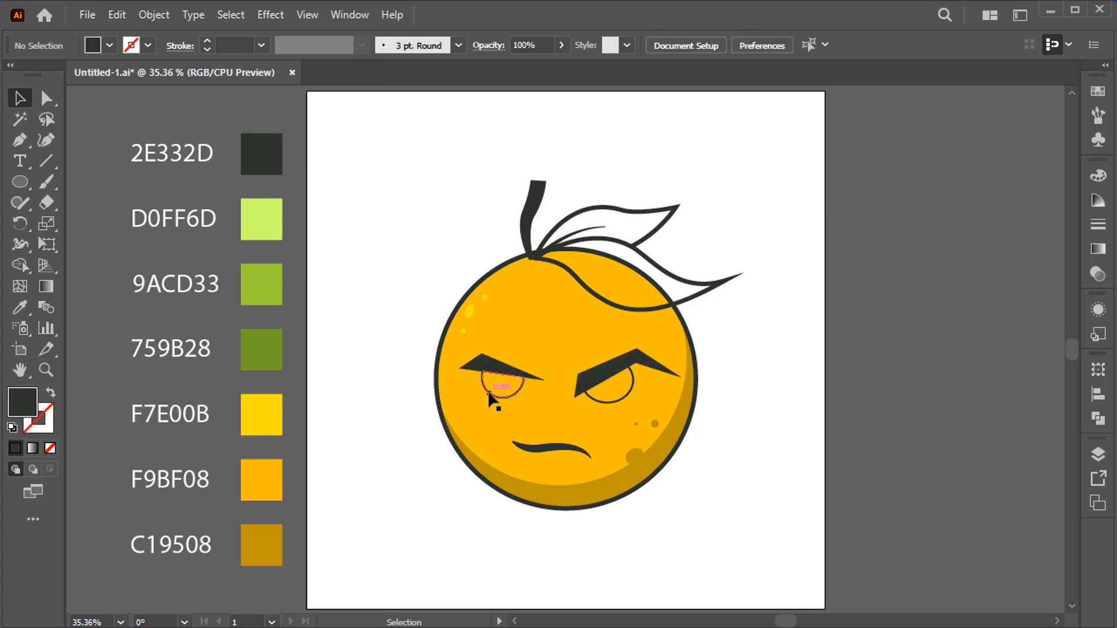
left_click(609, 397, "shift")
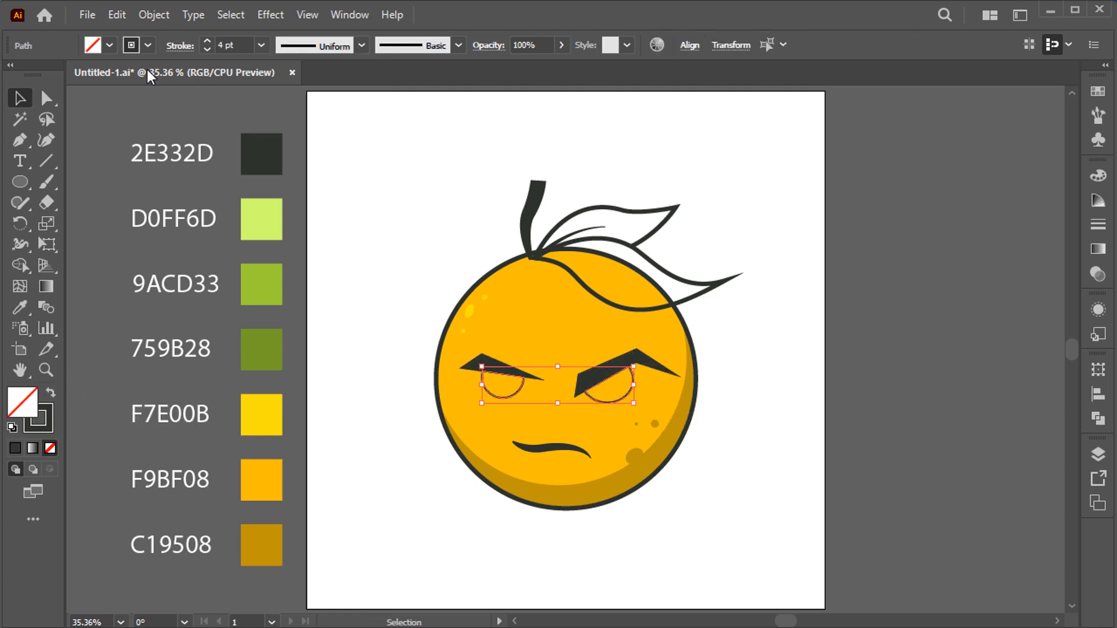
left_click(125, 13)
left_click(165, 99)
left_click(121, 16)
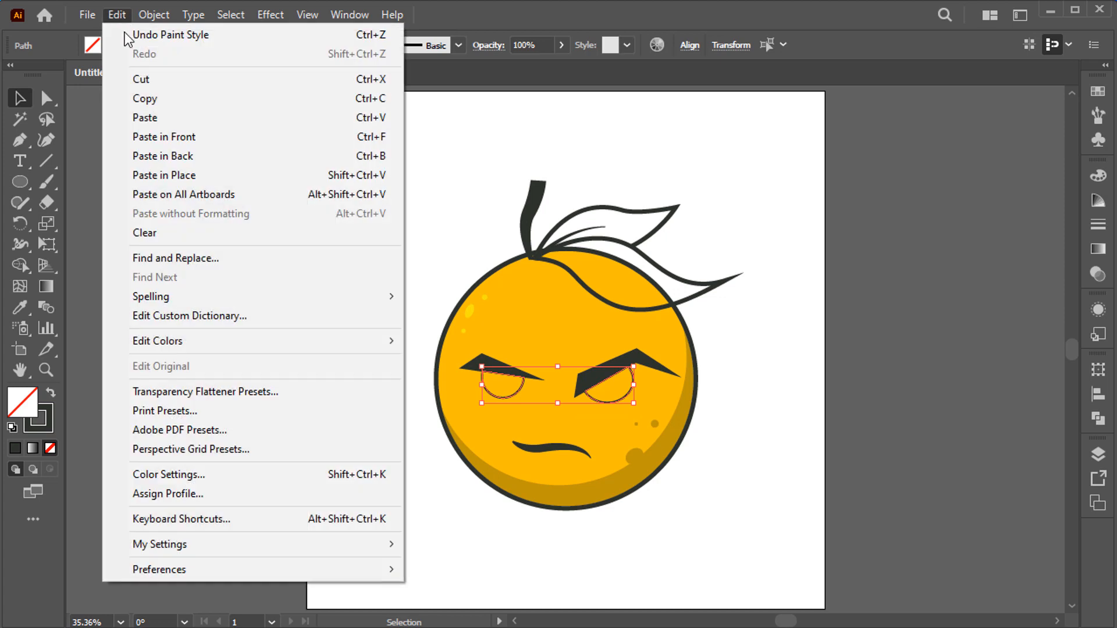
left_click(189, 154)
left_click(51, 391)
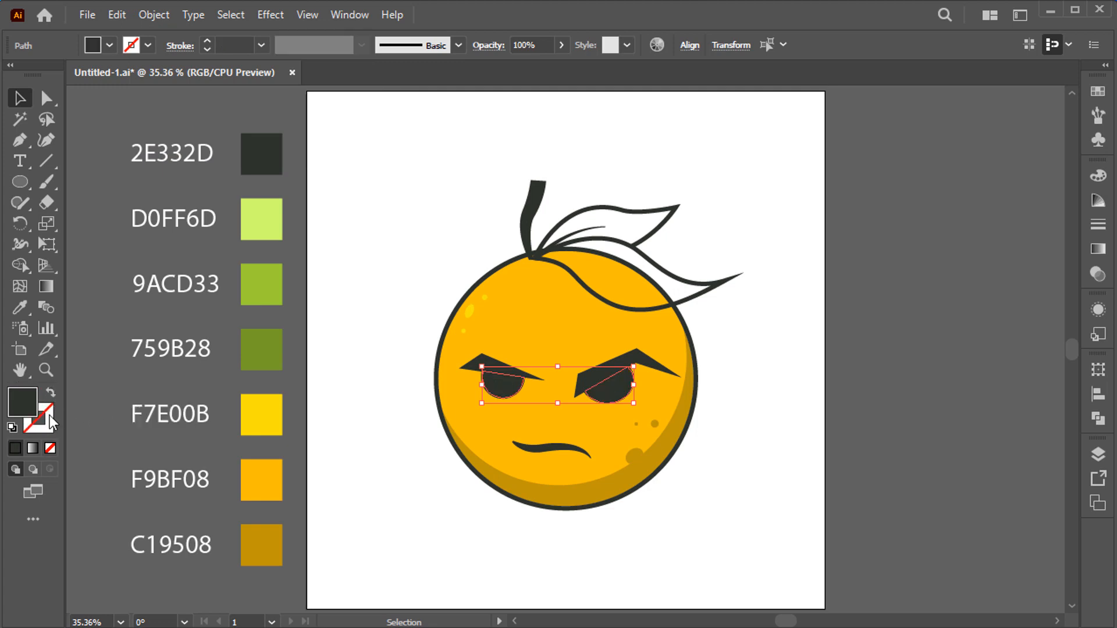
double_click(19, 413)
type("FFFFFF")
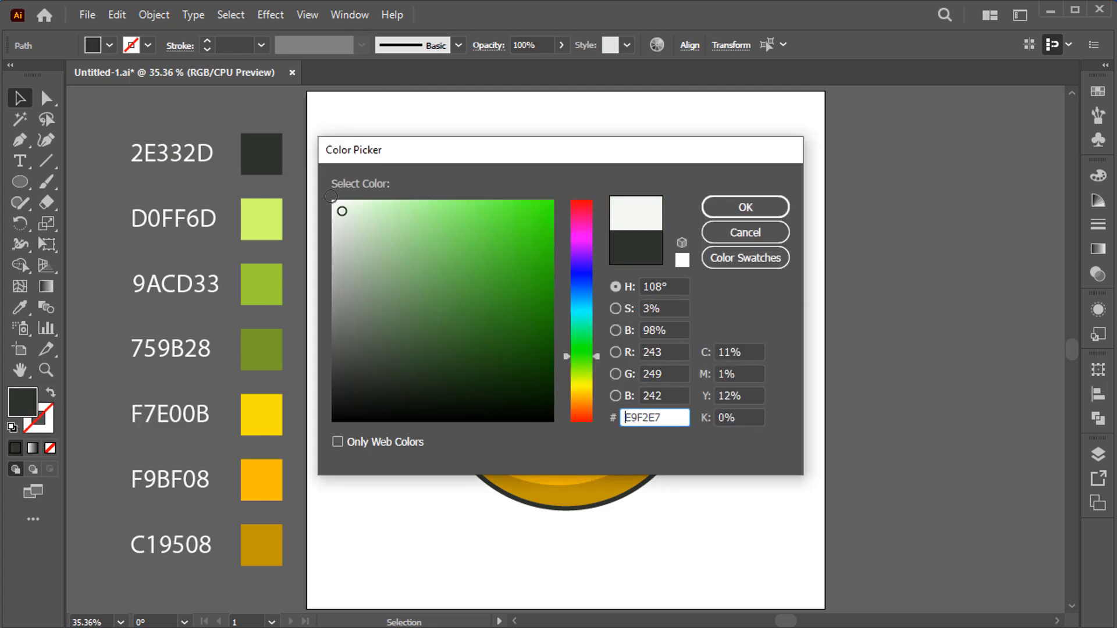
left_click(730, 209)
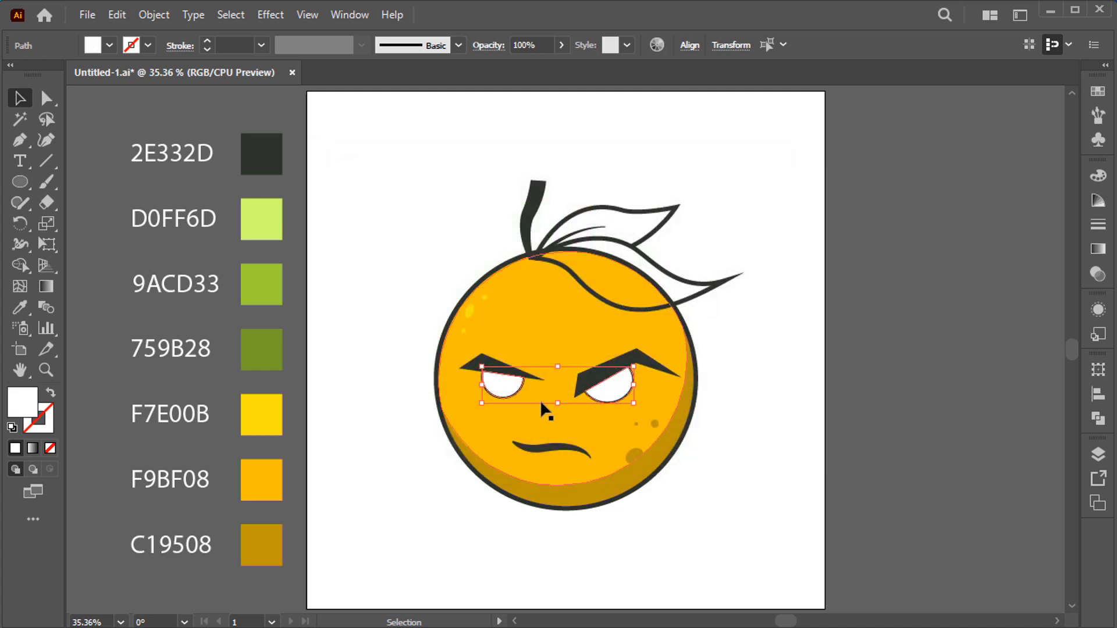
- Set the outline stroke of both eyes to 6 pt and align it to the outside
scroll(532, 399, "up", 3)
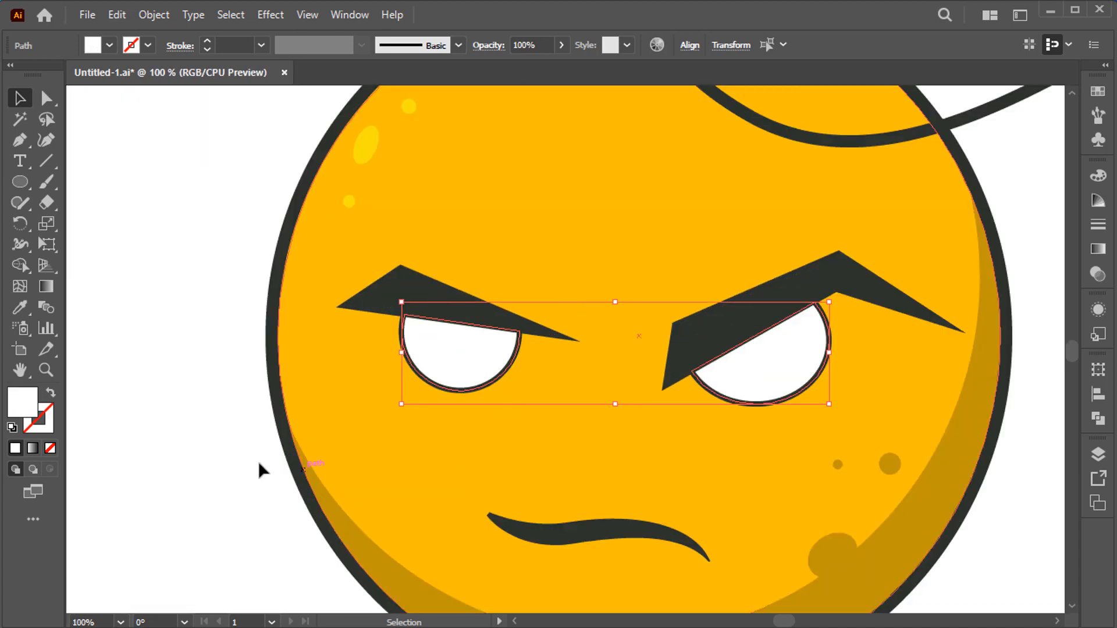
left_click(257, 463)
left_click(443, 389)
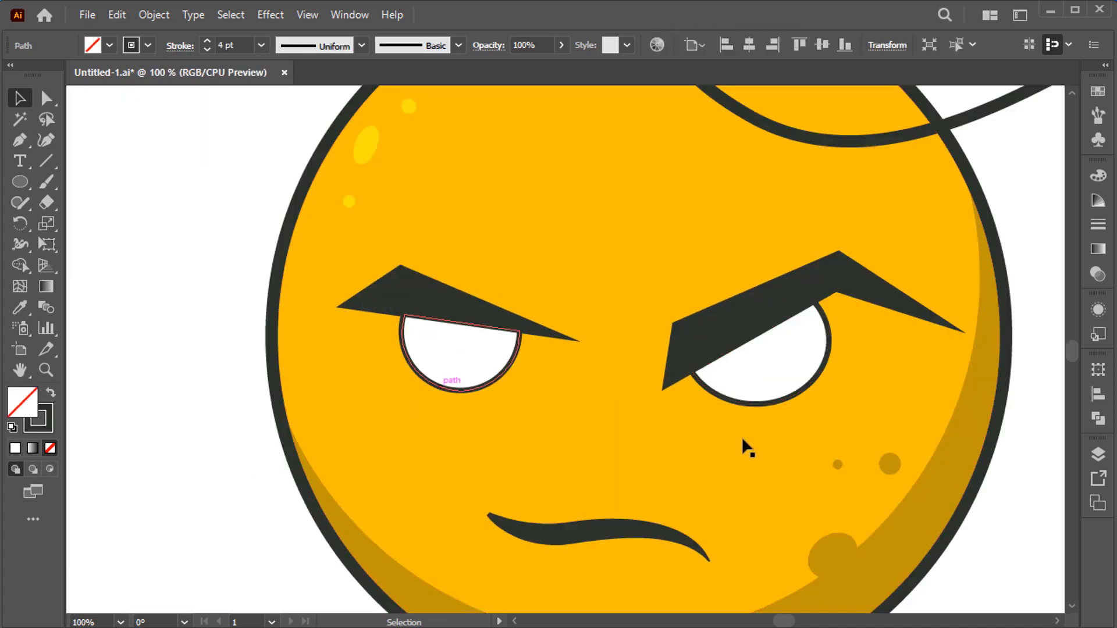
left_click(761, 406, "shift")
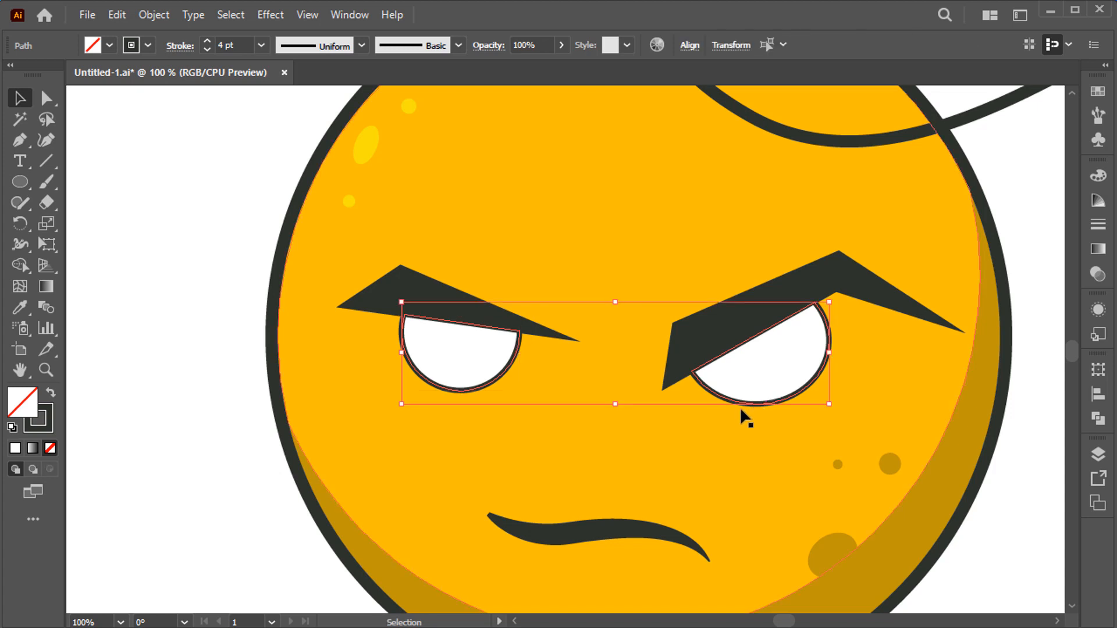
left_click(207, 41)
left_click(181, 46)
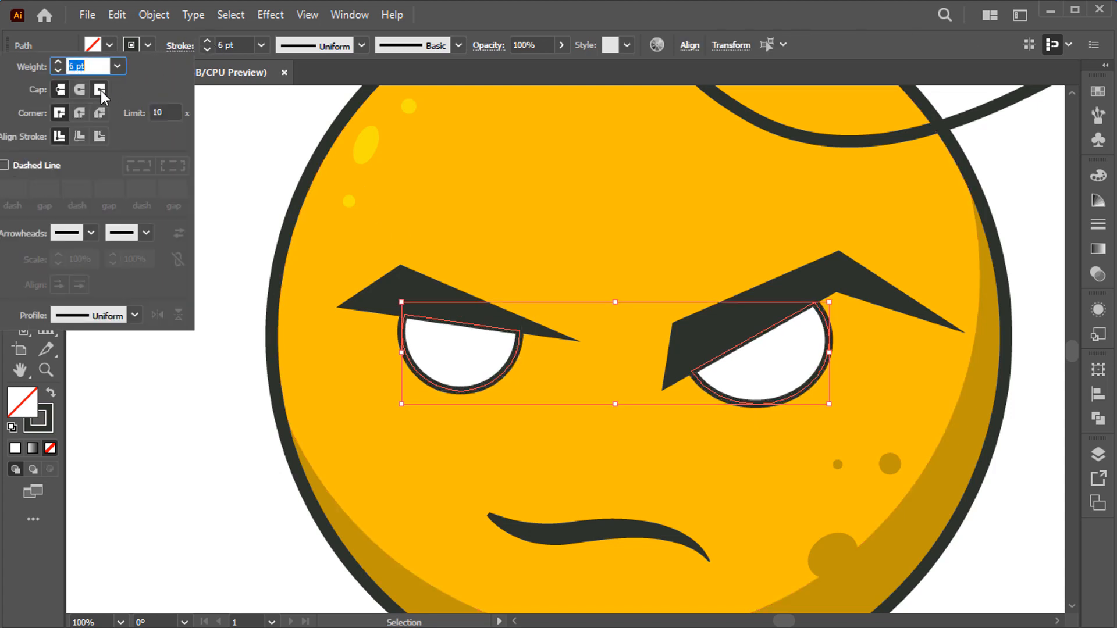
left_click(99, 137)
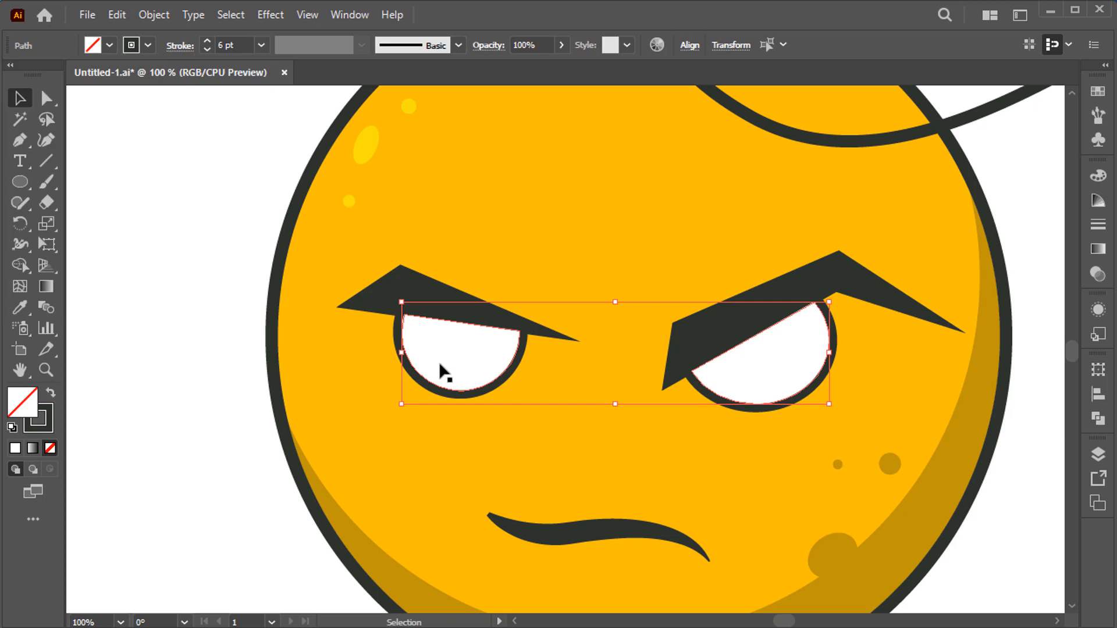
- Draw a small solid dark circle as the pupil in each eye, and deselect them
mouse_move(439, 363)
left_mouse_down()
mouse_move(375, 354)
mouse_move(399, 330)
mouse_move(407, 347)
left_mouse_up()
key("l")
key("ctrl+shift+a")
key("shift+x")
left_click_drag(697, 340, 729, 349)
key("ctrl+0")
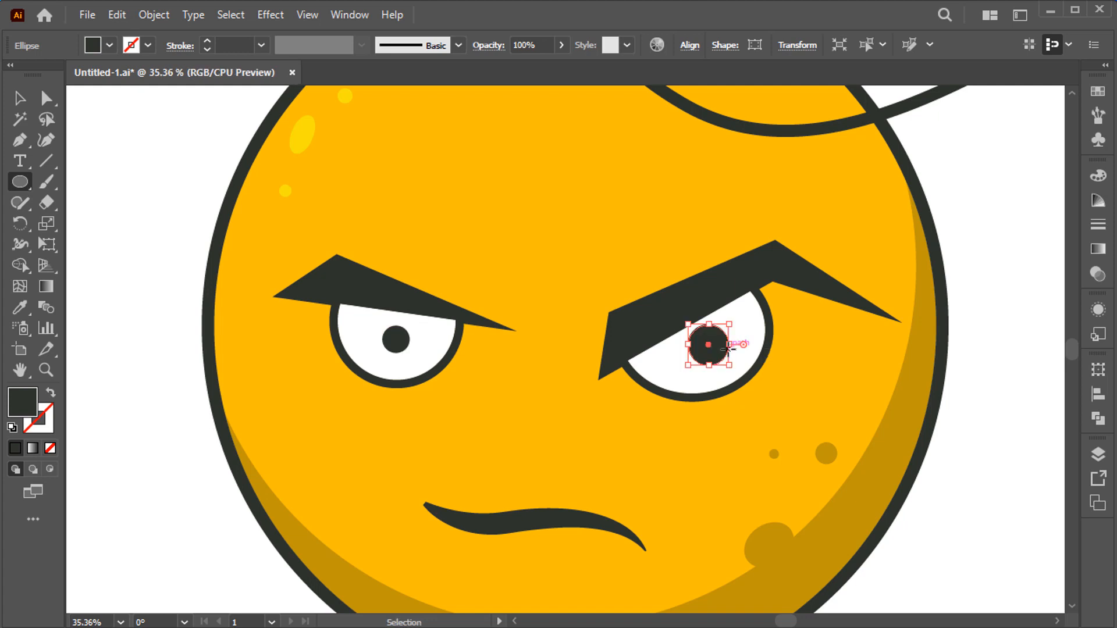
key("v")
left_click(660, 520)
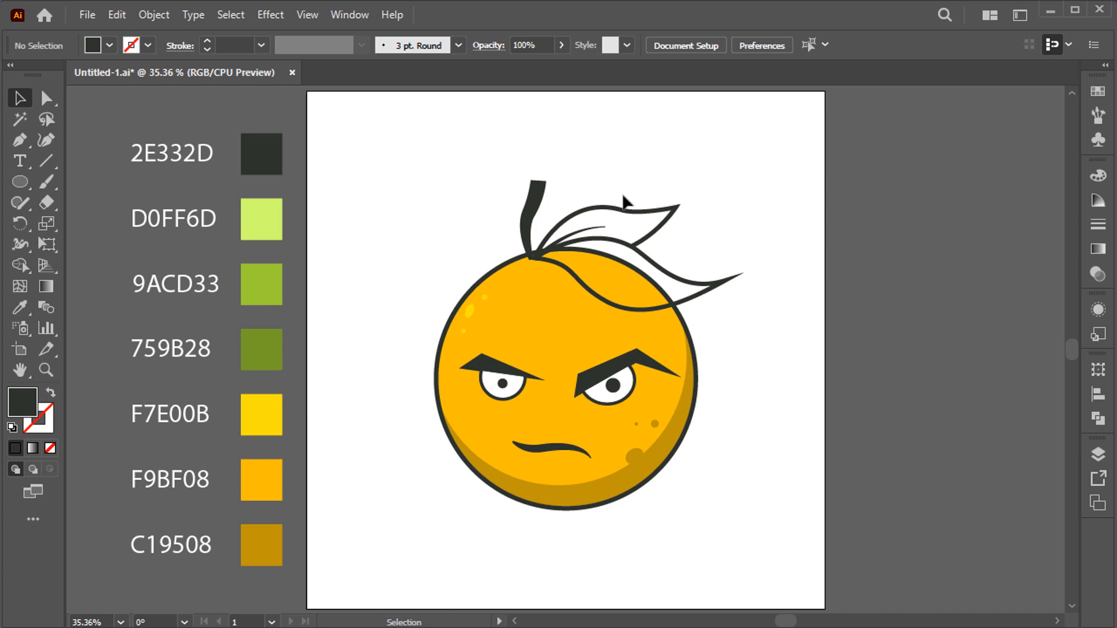
- Paste a copy of the upper leaf behind its outline and fill it with the palette green 9ACD33
key("ctrl+1")
left_click(721, 264)
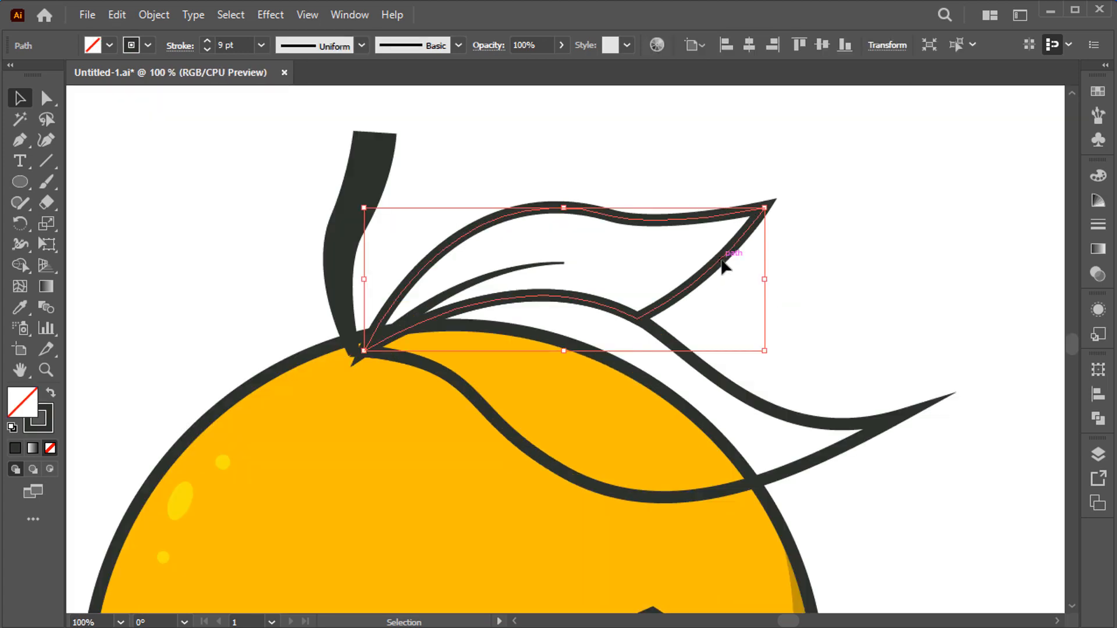
left_click(117, 15)
left_click(117, 14)
left_click(117, 14)
left_click(207, 158)
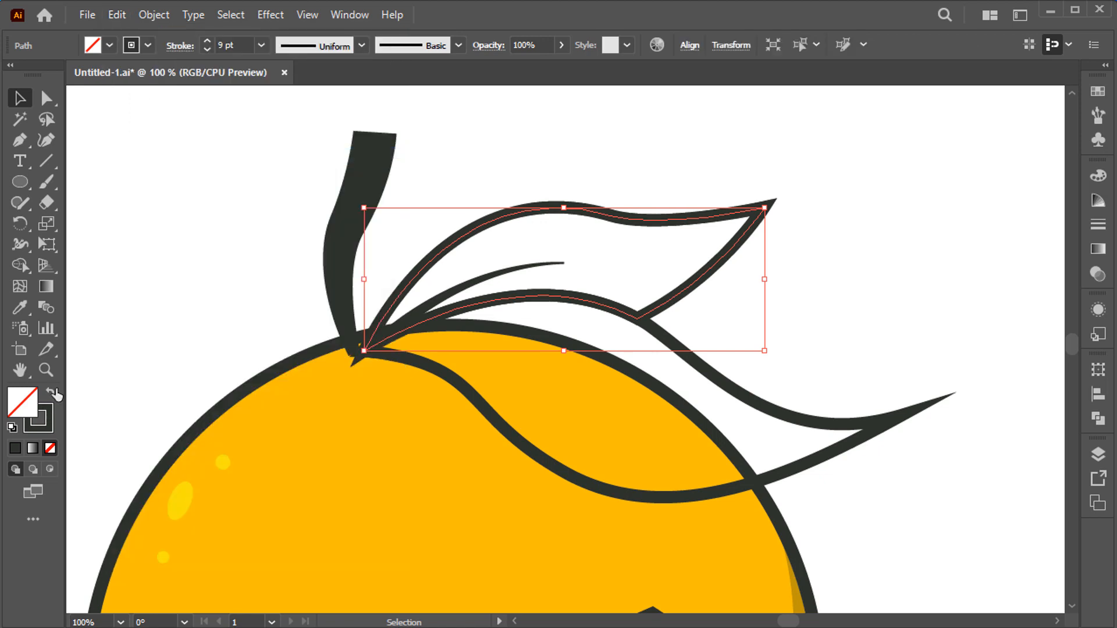
key("shift+x")
key("a")
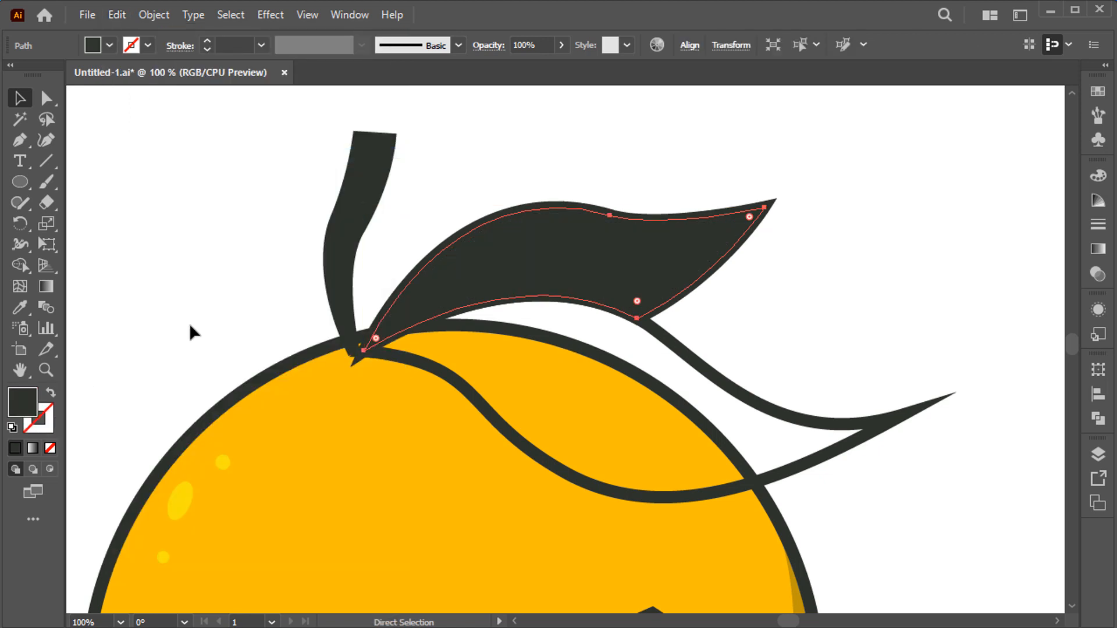
key("v")
key("ctrl+0")
key("i")
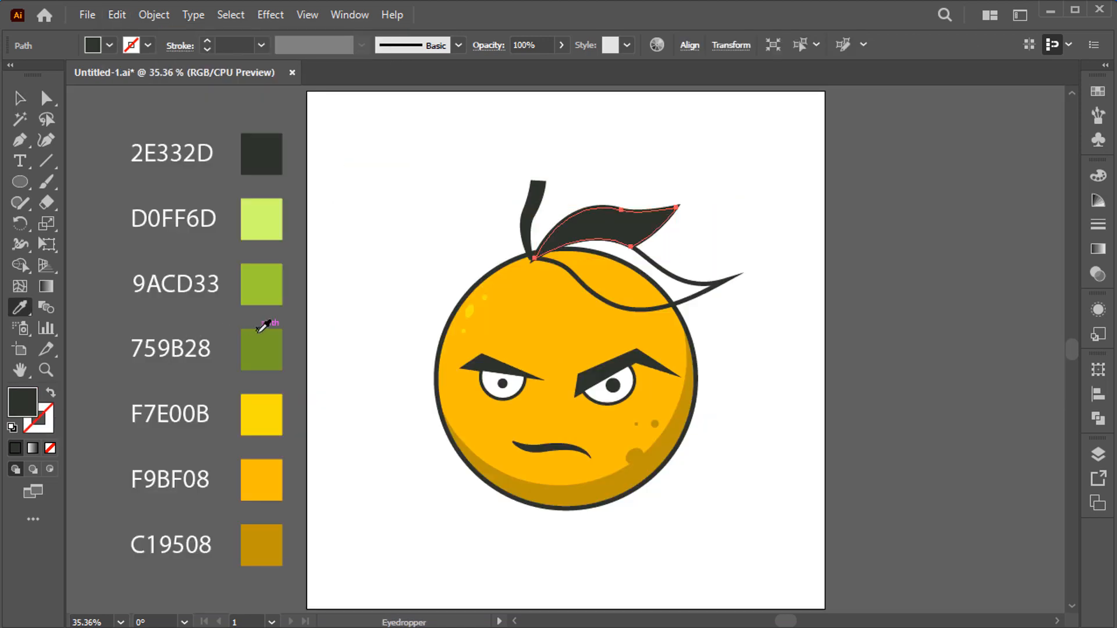
left_click(268, 282)
key("v")
- Paste a copy of the lower leaf behind its outline, fill it with the palette green 9ACD33 and deselect it
left_click(673, 284)
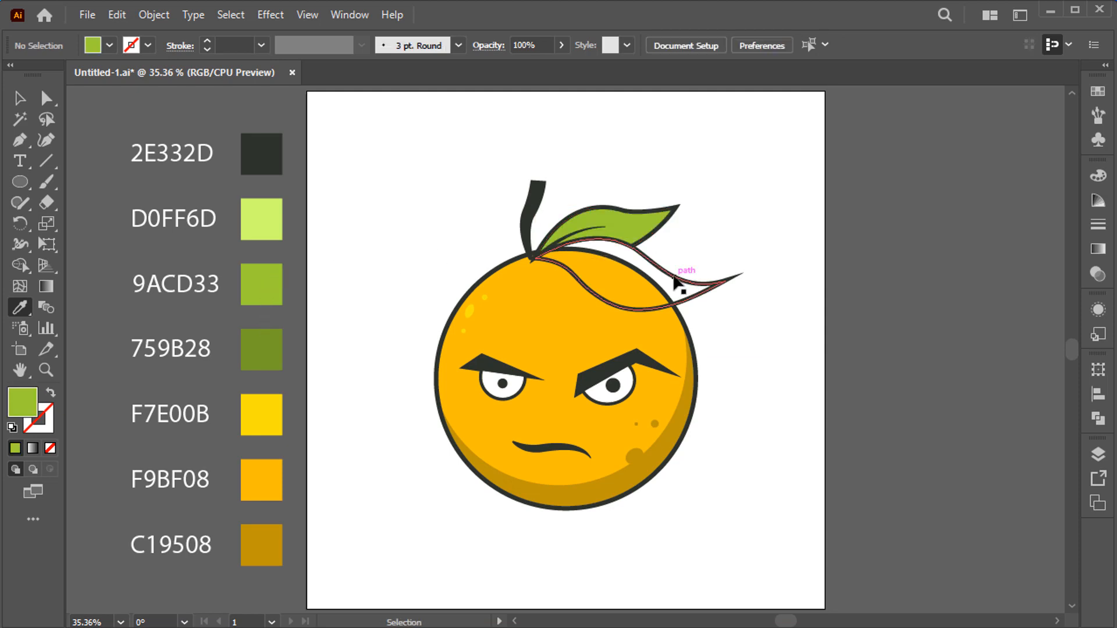
key("v")
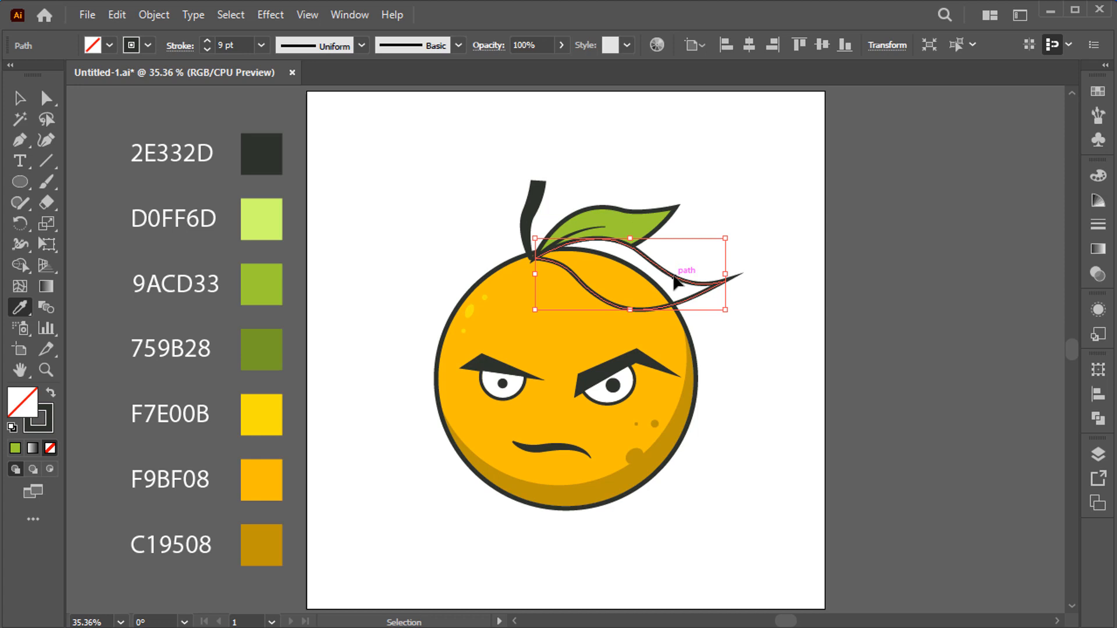
key("i")
left_click(119, 15)
left_click(167, 98)
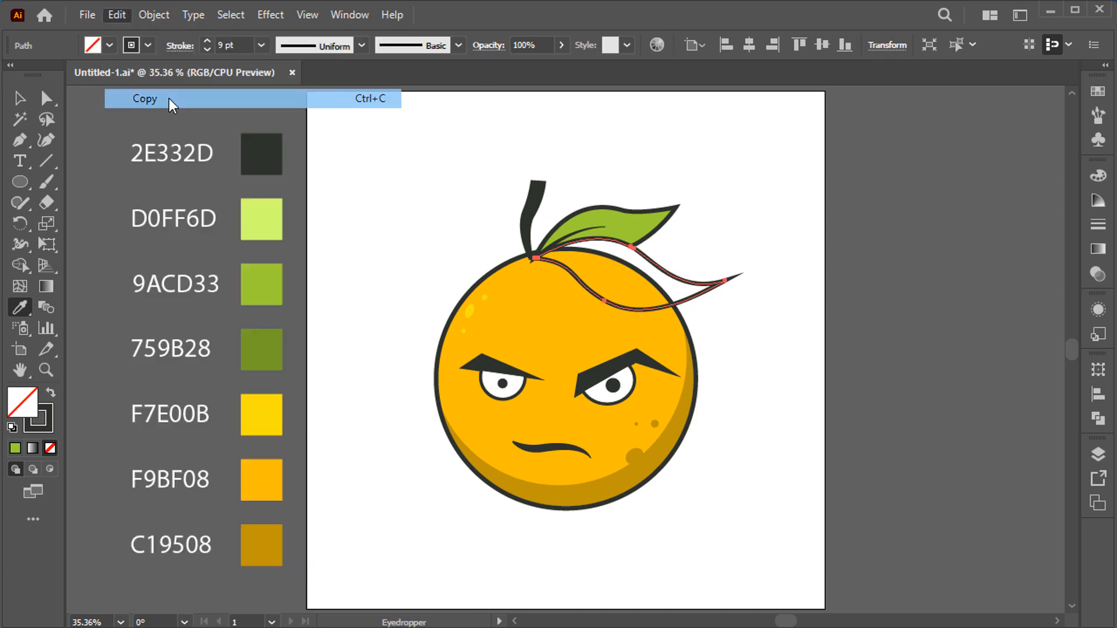
left_click(120, 13)
left_click(201, 155)
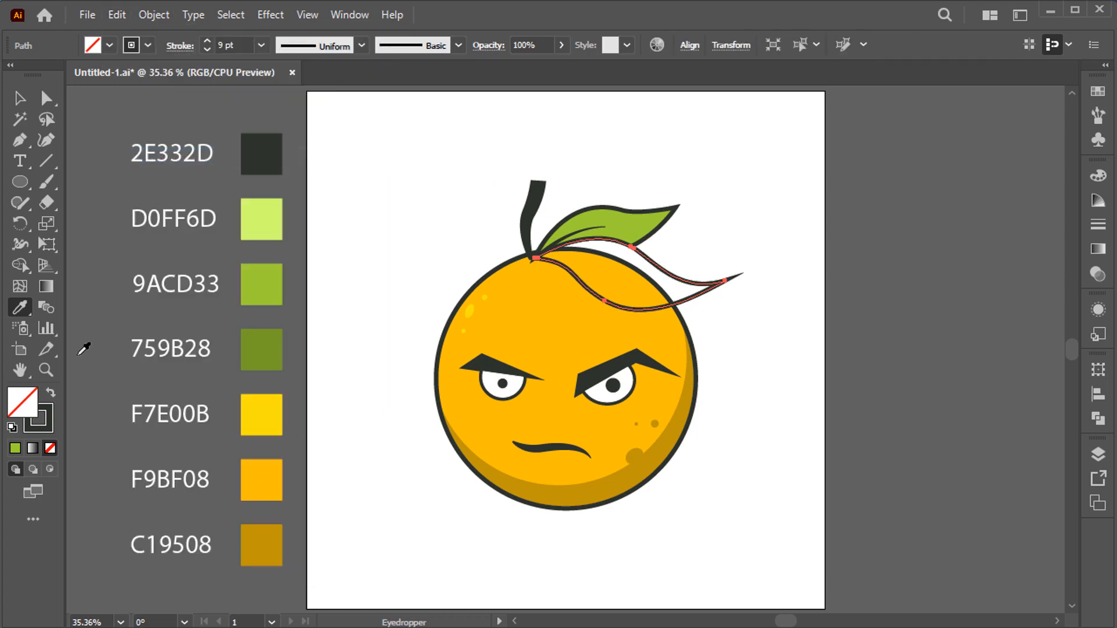
left_click(50, 394)
left_click(256, 285)
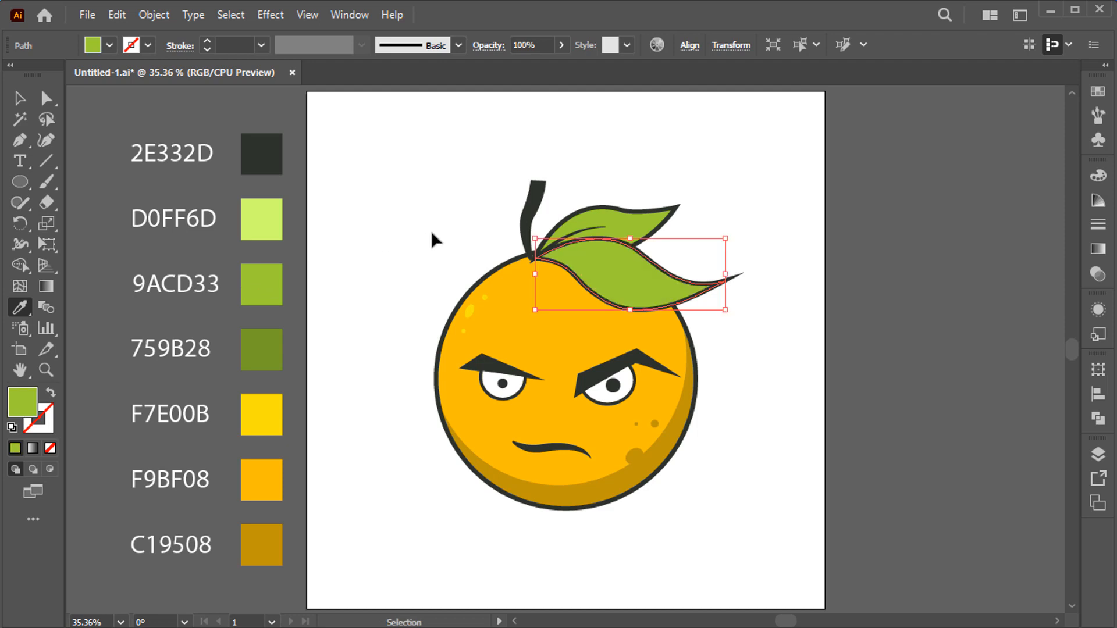
left_click(432, 234, "ctrl")
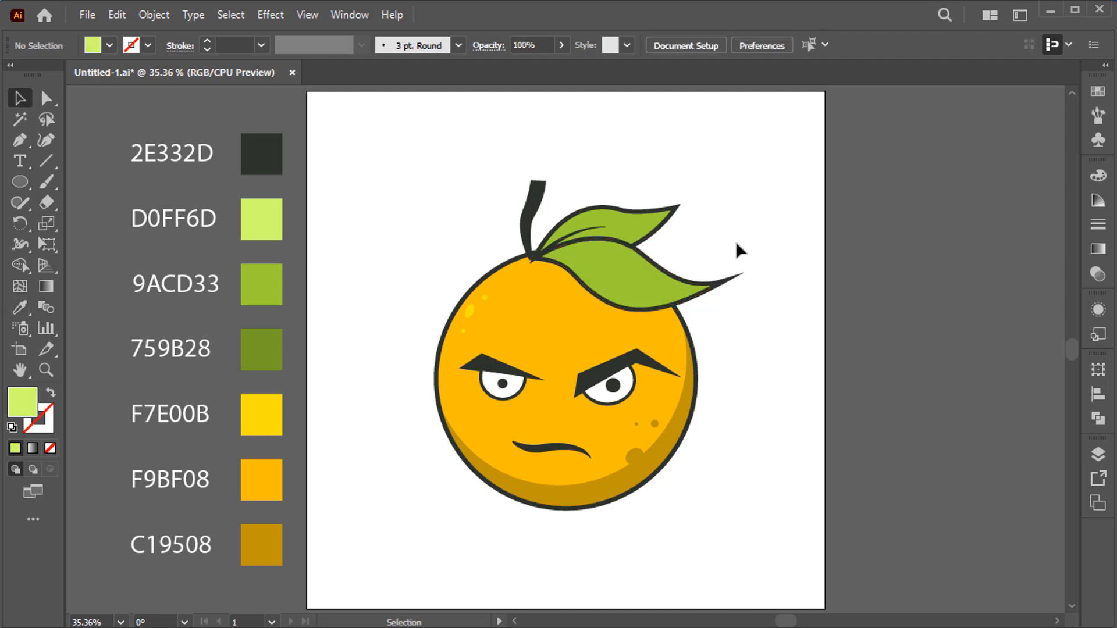
- Pick the palette green 759B28 and draw a shadow shape's curved lower edge across the upper leaf, from its base to its tip
key("i")
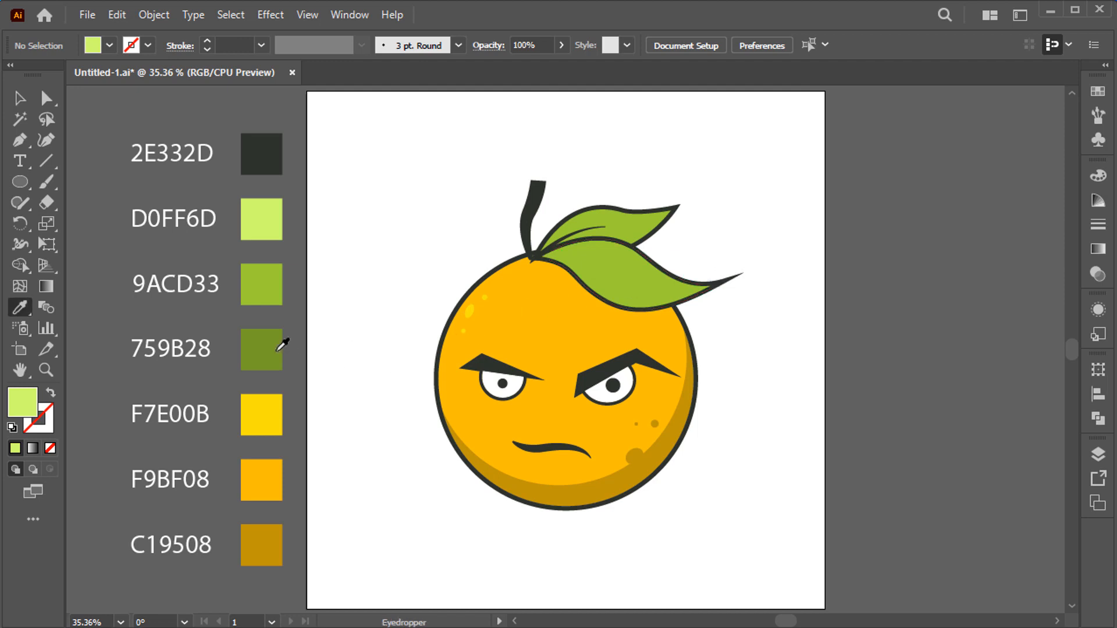
left_click(280, 344)
left_click(11, 146)
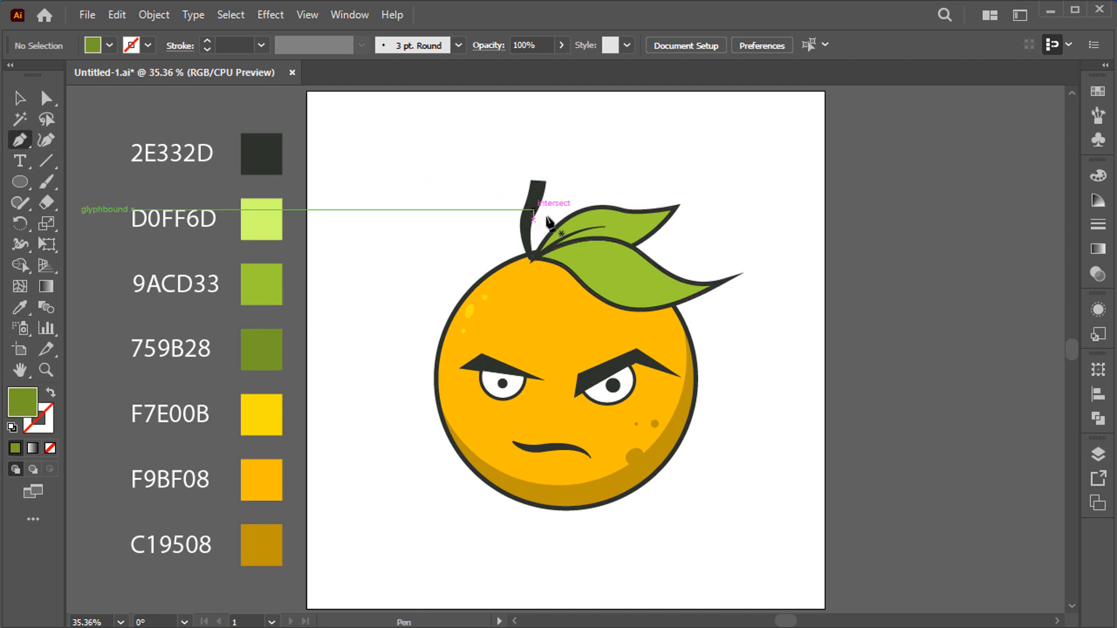
scroll(560, 238, "up", 4)
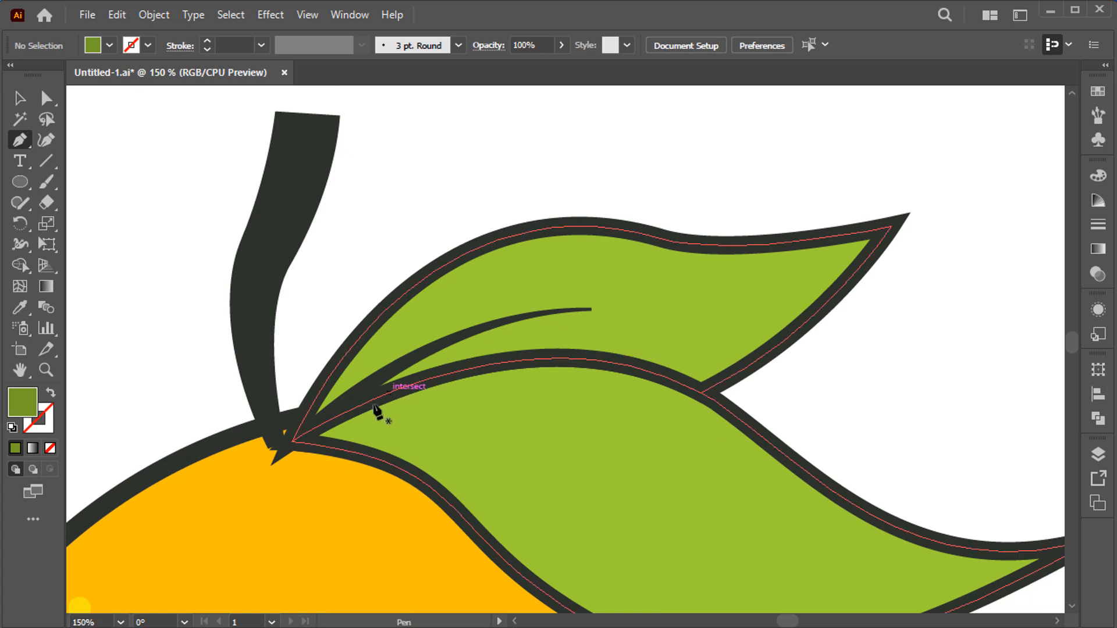
left_click(322, 421)
left_click_drag(557, 272, 683, 277)
left_click(869, 238)
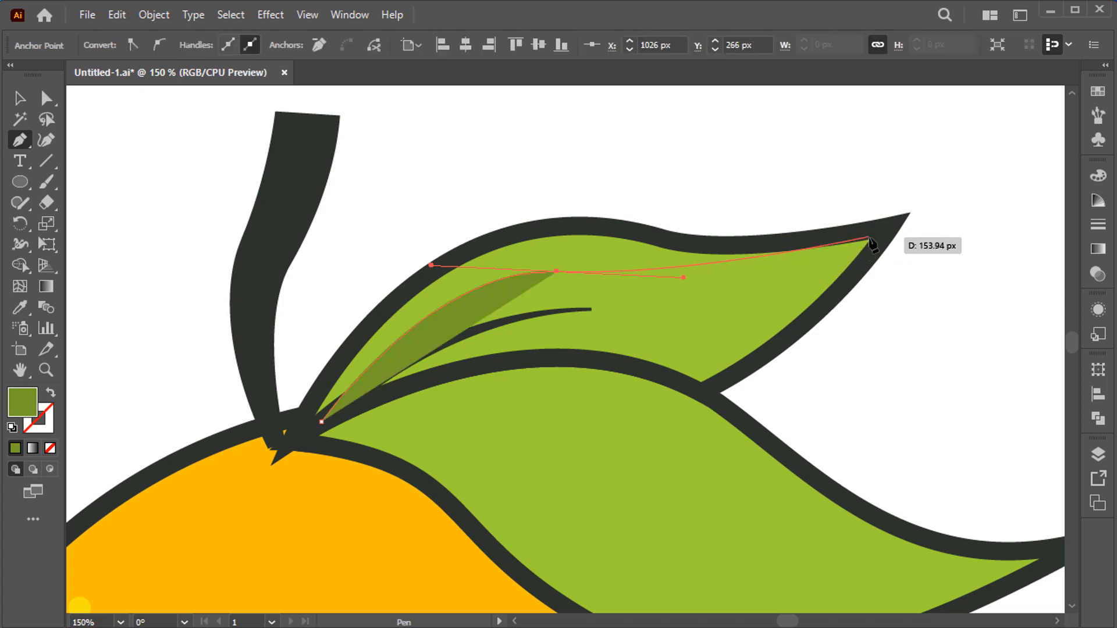
left_click_drag(873, 241, 926, 210)
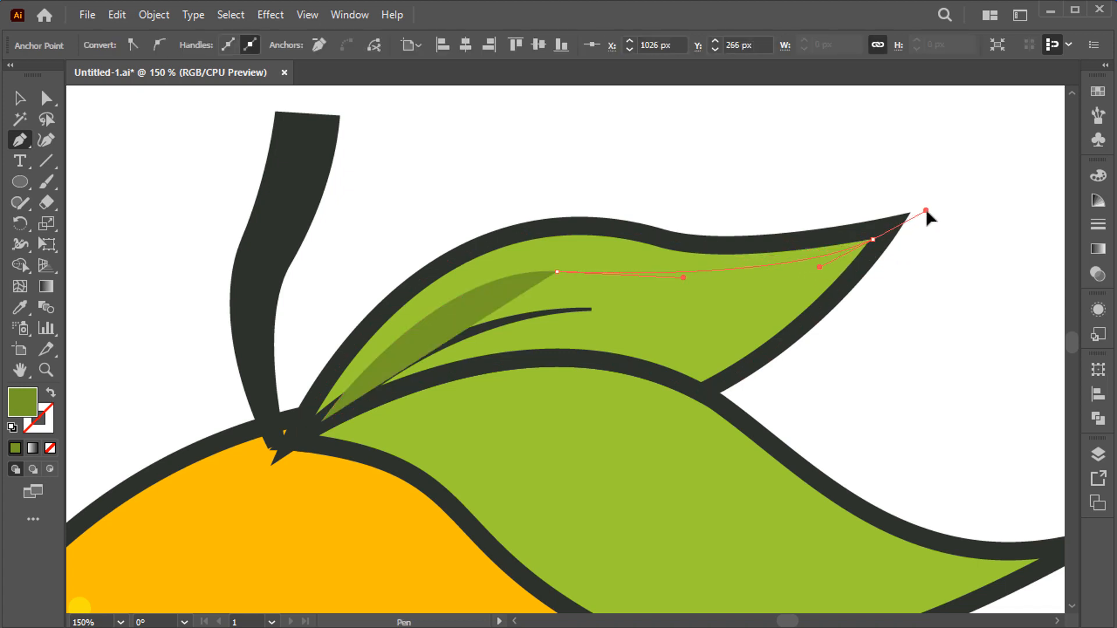
left_click(873, 239)
- Close the shadow shape with straight segments running outside the upper leaf's top edge back to the starting point at its base
left_click(880, 229)
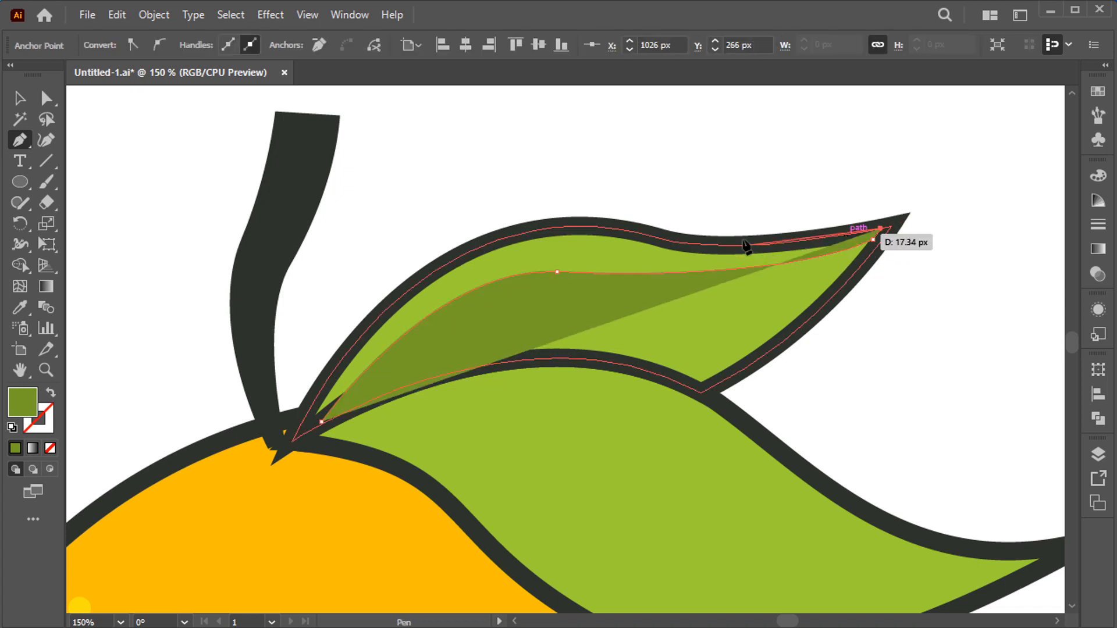
left_click(651, 199)
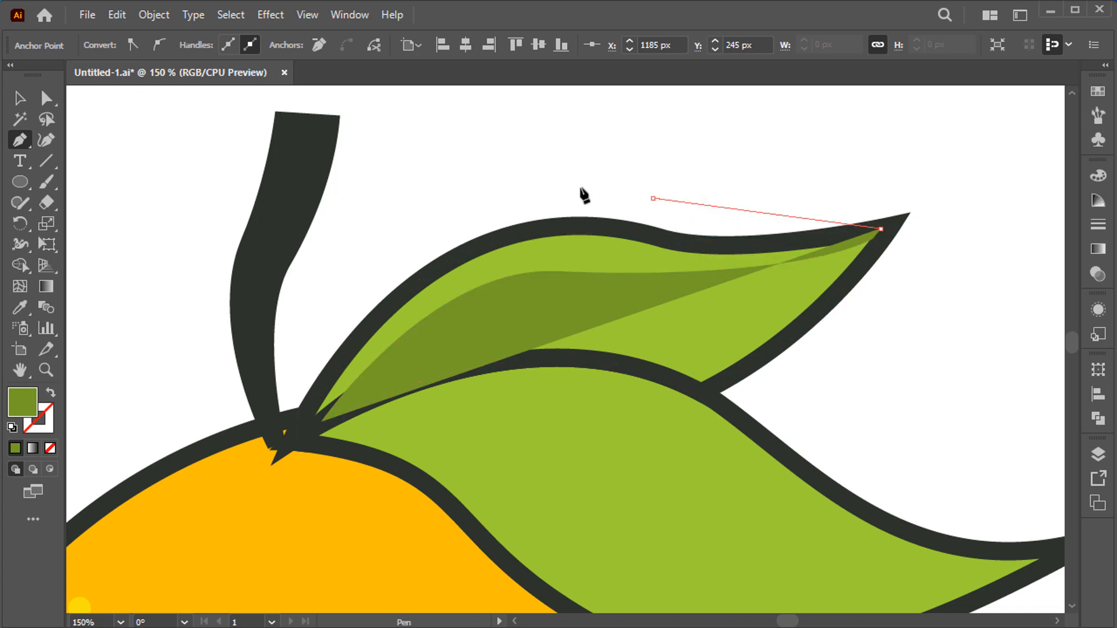
left_click(464, 214)
left_click(316, 314)
left_click(306, 412)
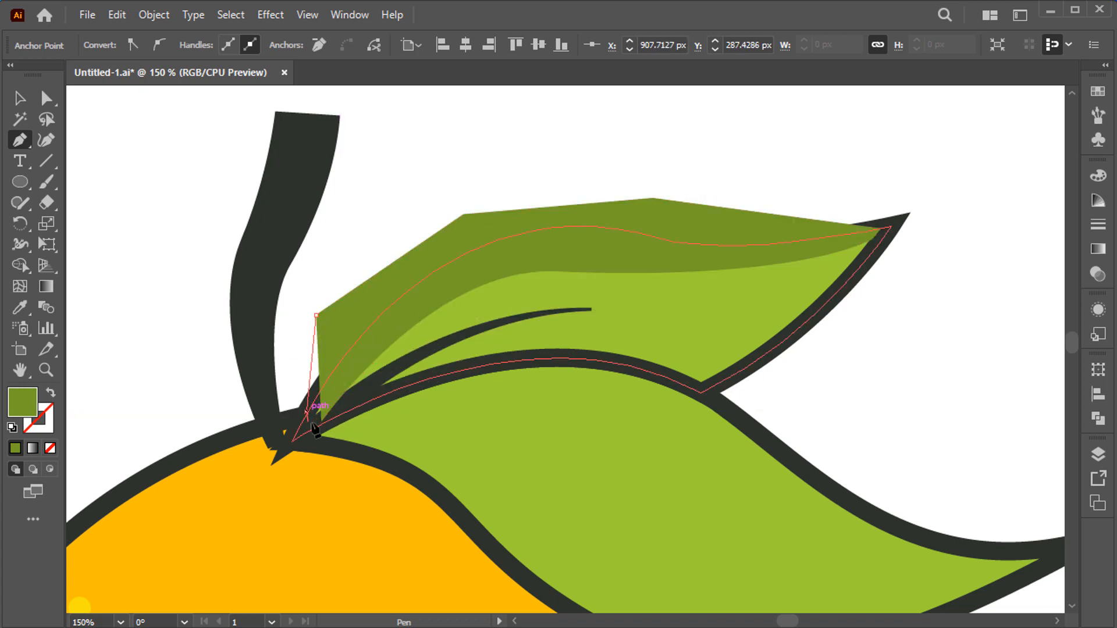
left_click(322, 421)
- Trim the part of the shadow outside the upper leaf with the Shape Builder and deselect everything
key("v")
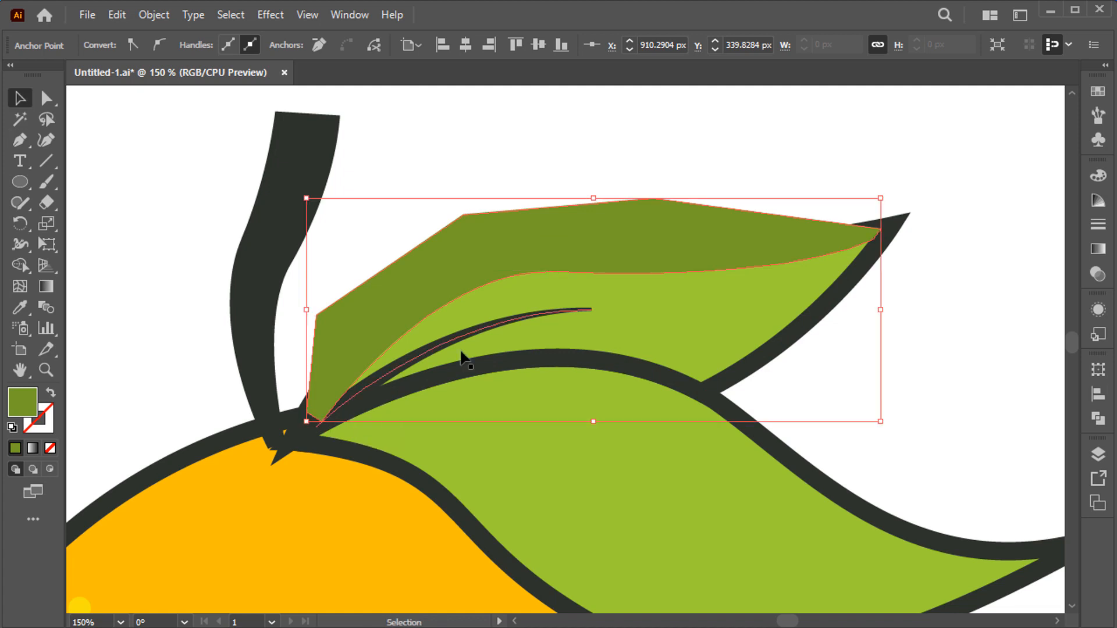
left_click(529, 290, "shift")
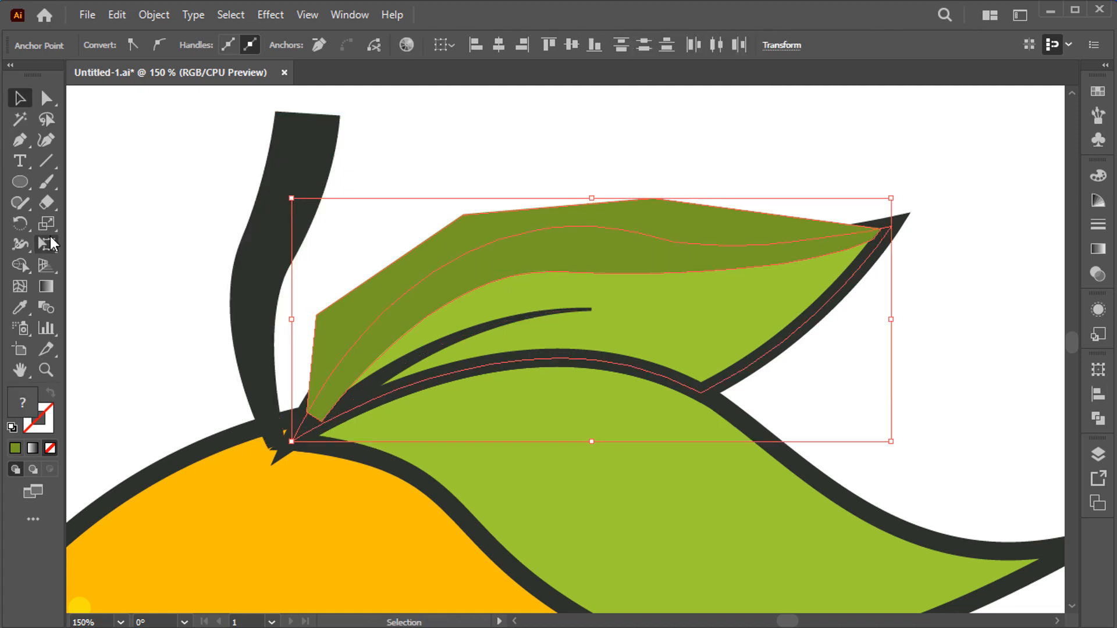
left_click(19, 257)
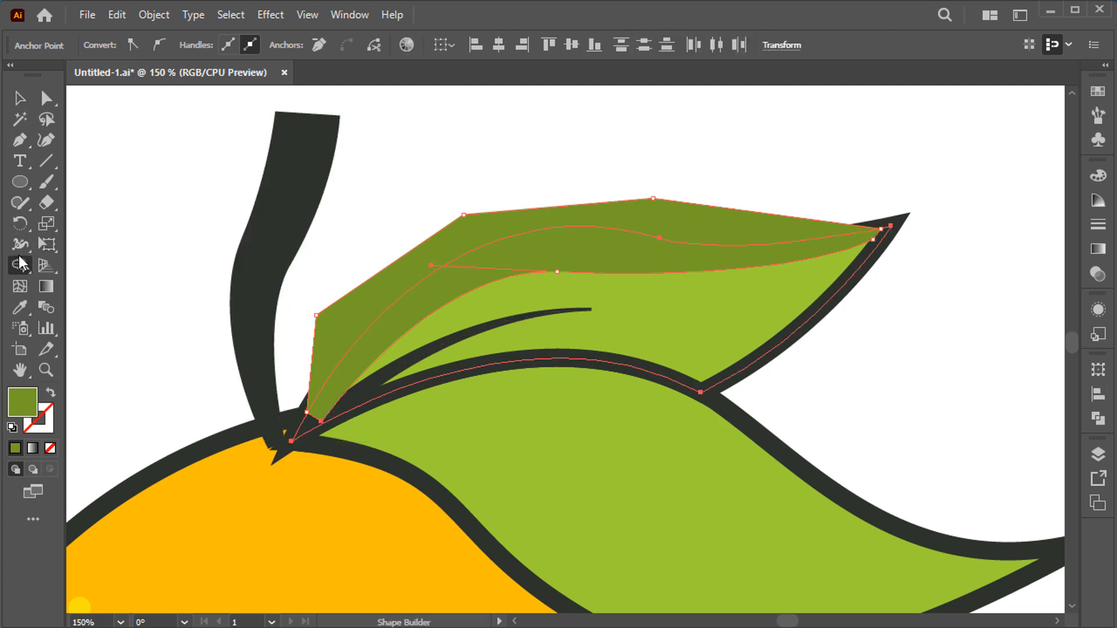
left_click(453, 234, "alt")
key("v")
left_click(512, 198)
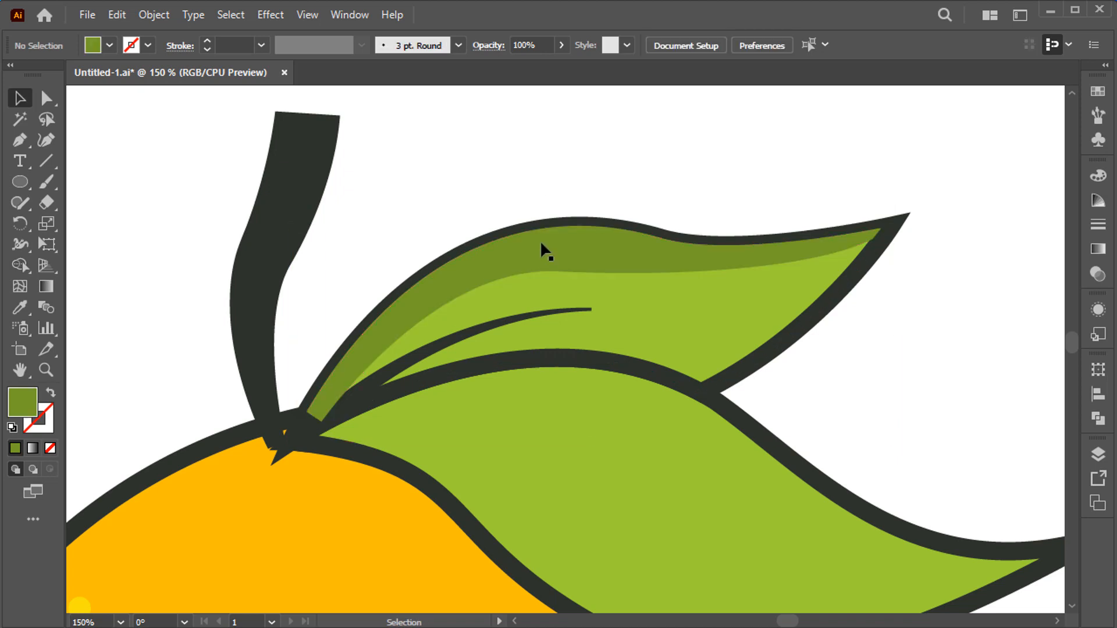
- Bring the upper leaf's outline to the front, above its shadow, and deselect it
left_click(851, 293)
right_click(854, 295)
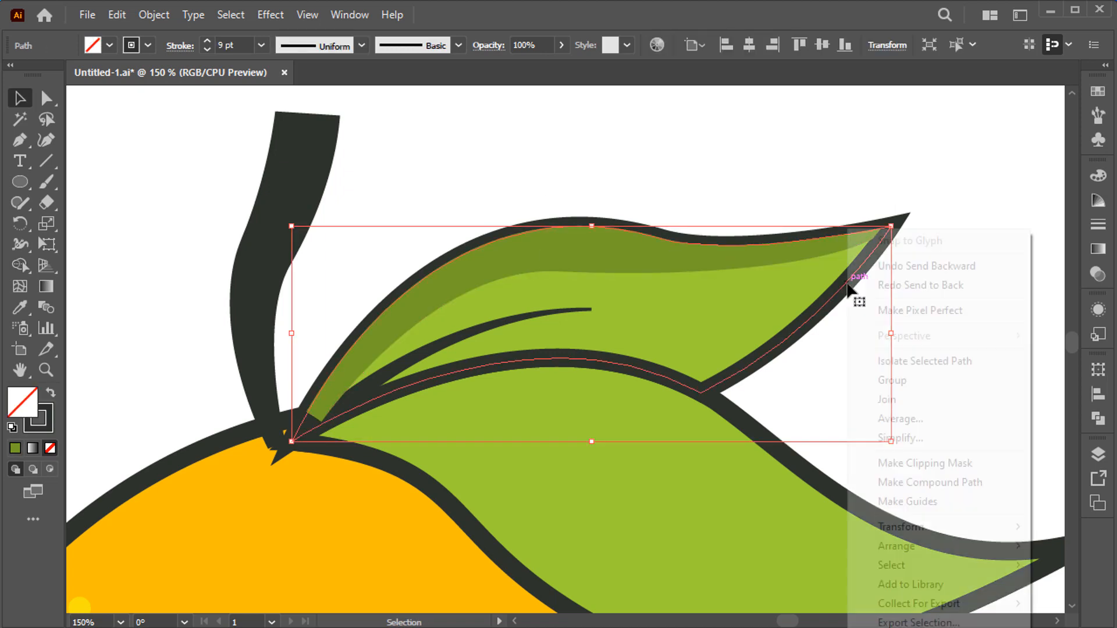
mouse_move(941, 545)
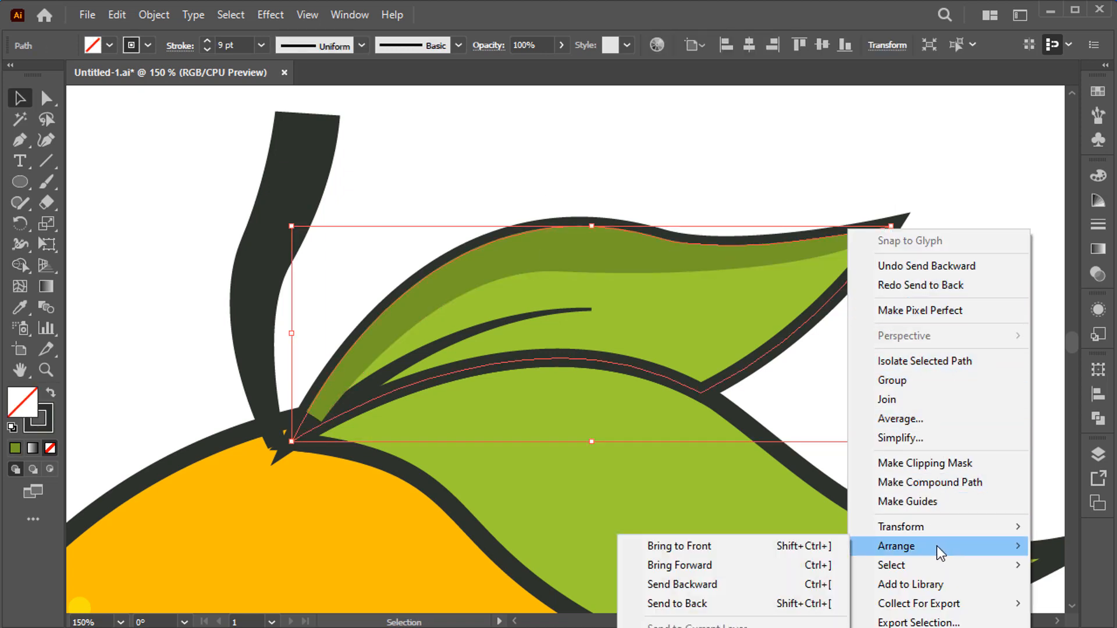
left_click(820, 547)
left_click(972, 355)
- Draw a shadow shape's curved lower edge along the lower leaf with the Pen tool, from the leaf's base to its tip
left_click_drag(942, 316, 926, 261)
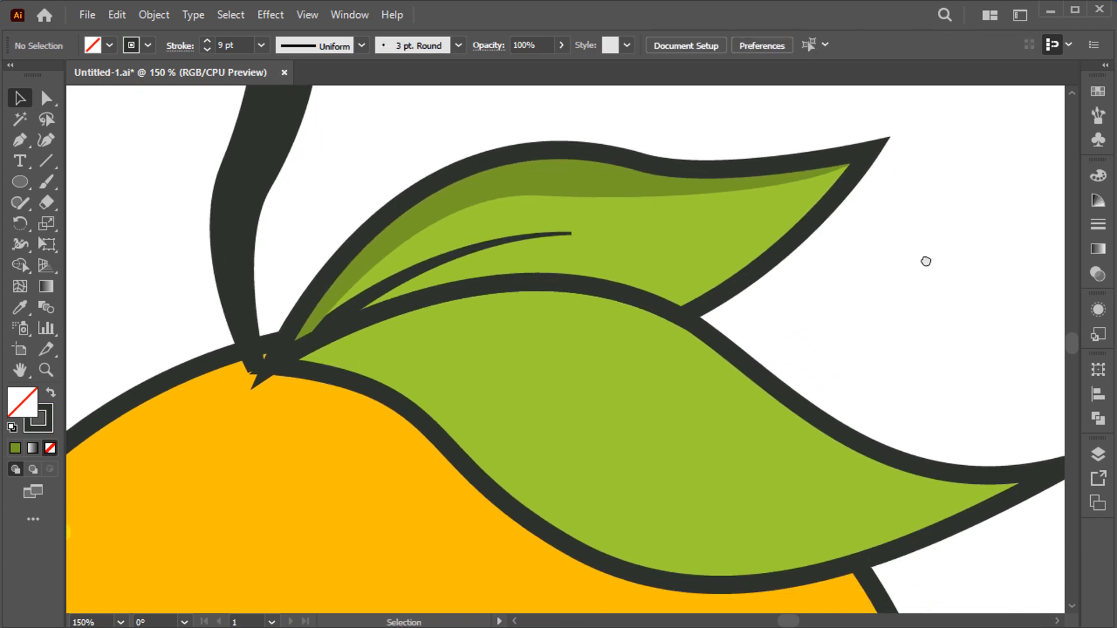
scroll(919, 256, "down", 2)
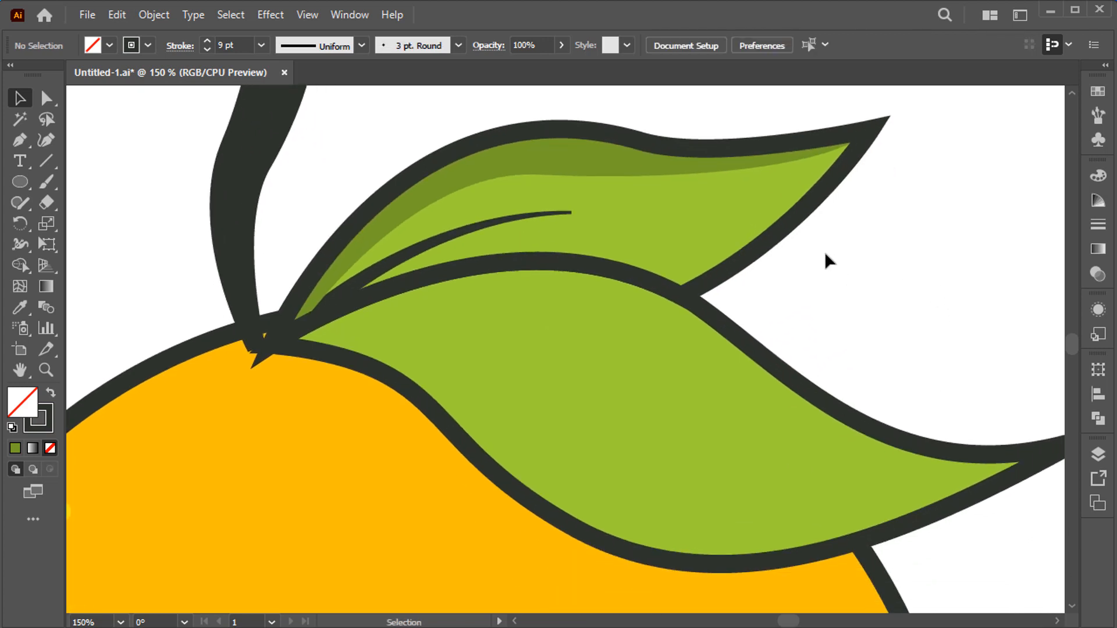
scroll(612, 217, "right", 6)
key("p")
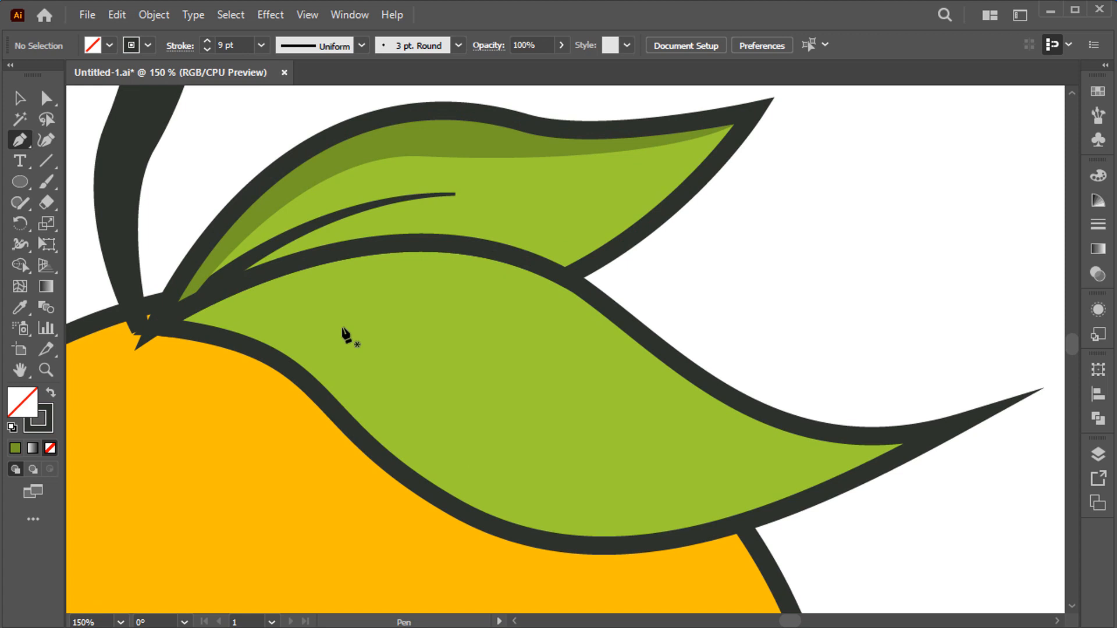
left_click(176, 321)
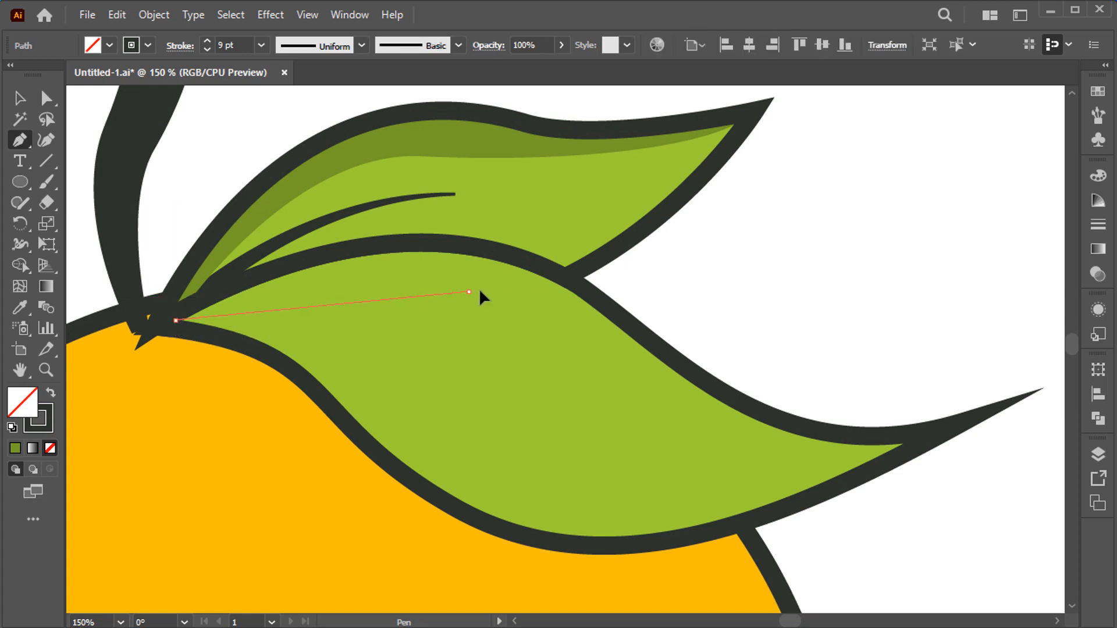
left_click_drag(469, 292, 542, 335)
mouse_move(924, 443)
left_mouse_down()
mouse_move(1067, 391)
mouse_move(857, 362)
left_mouse_up()
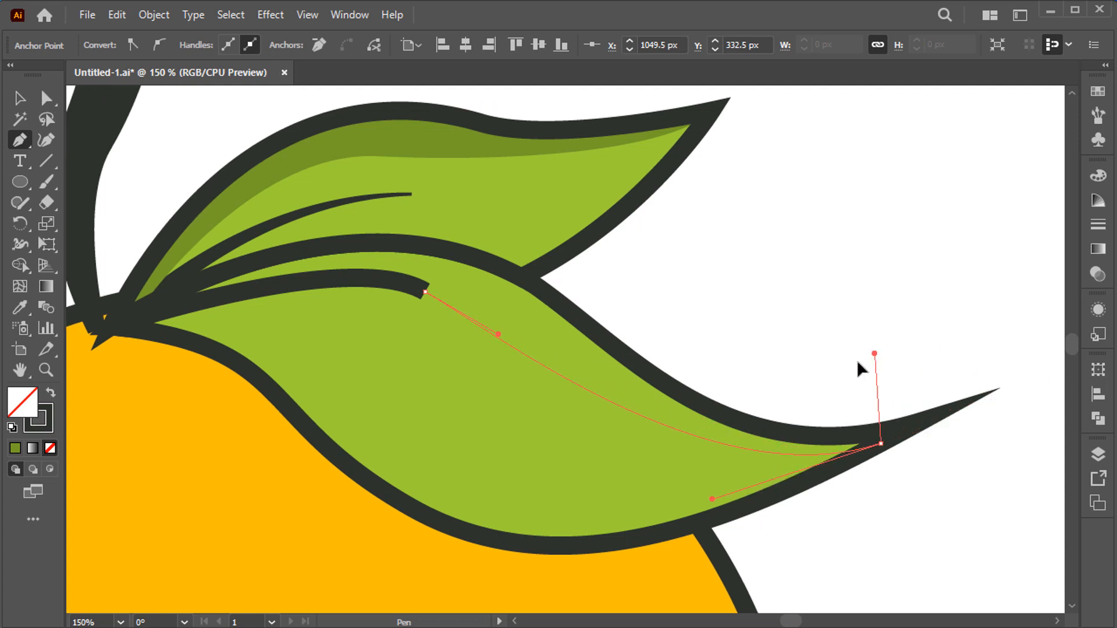
- Close the shadow shape above the lower leaf and give it the same dark green fill as the upper leaf's shadow
left_click(857, 363)
left_click(545, 222)
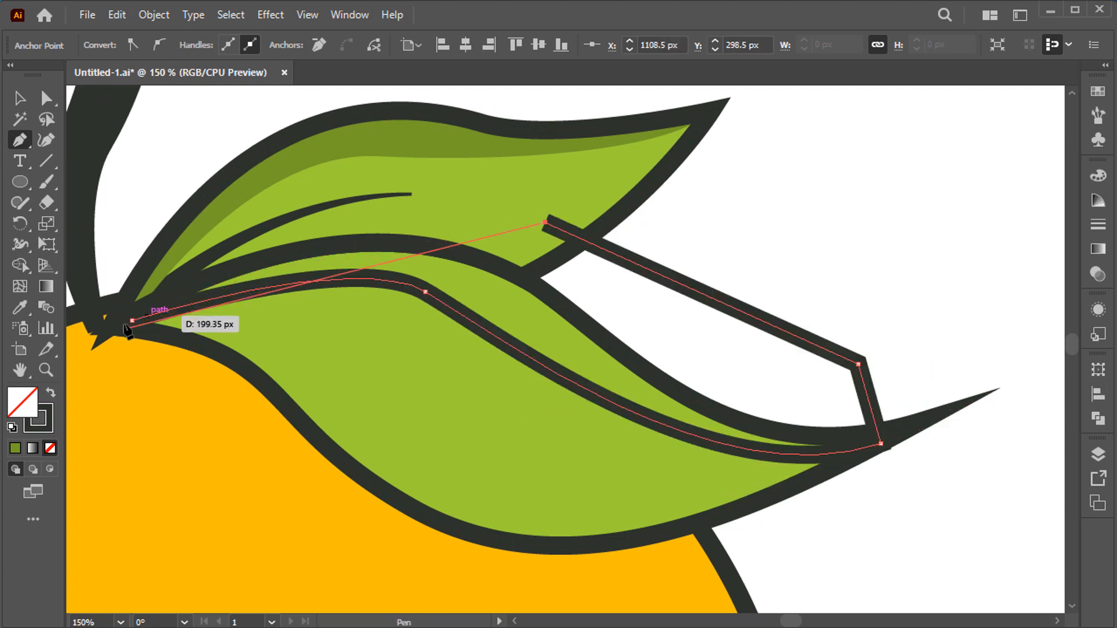
left_click_drag(131, 320, 122, 435)
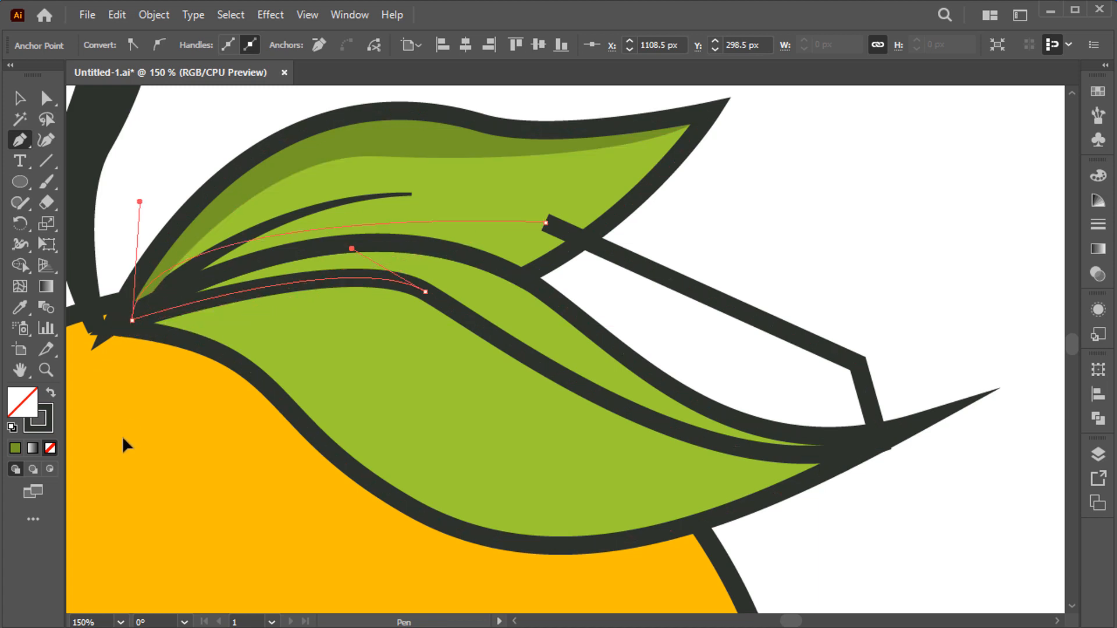
key("i")
left_click(249, 179)
- Trim the parts of the shadow outside the lower leaf with the Shape Builder and deselect everything
key("v")
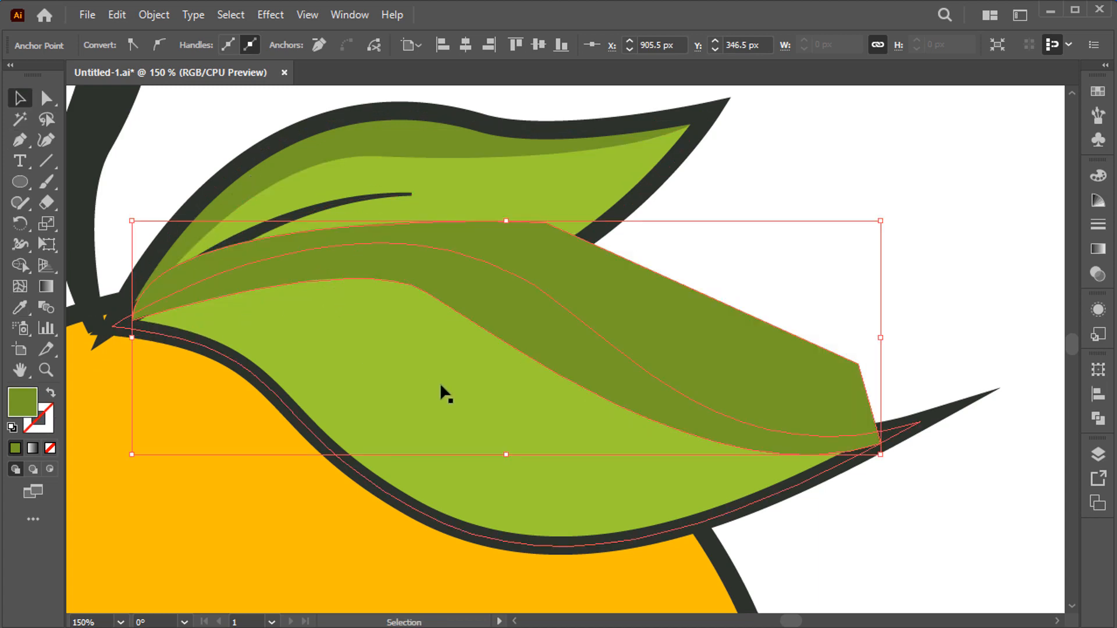
left_click(442, 386, "shift")
key("shift+m")
left_click(618, 296, "alt")
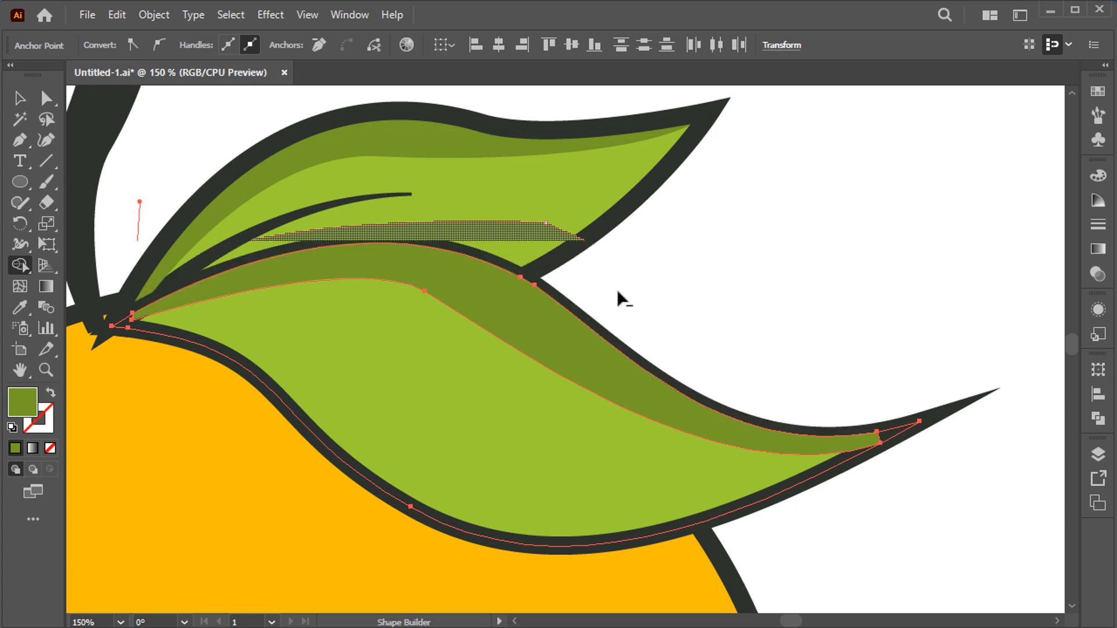
key("v")
left_click(755, 394)
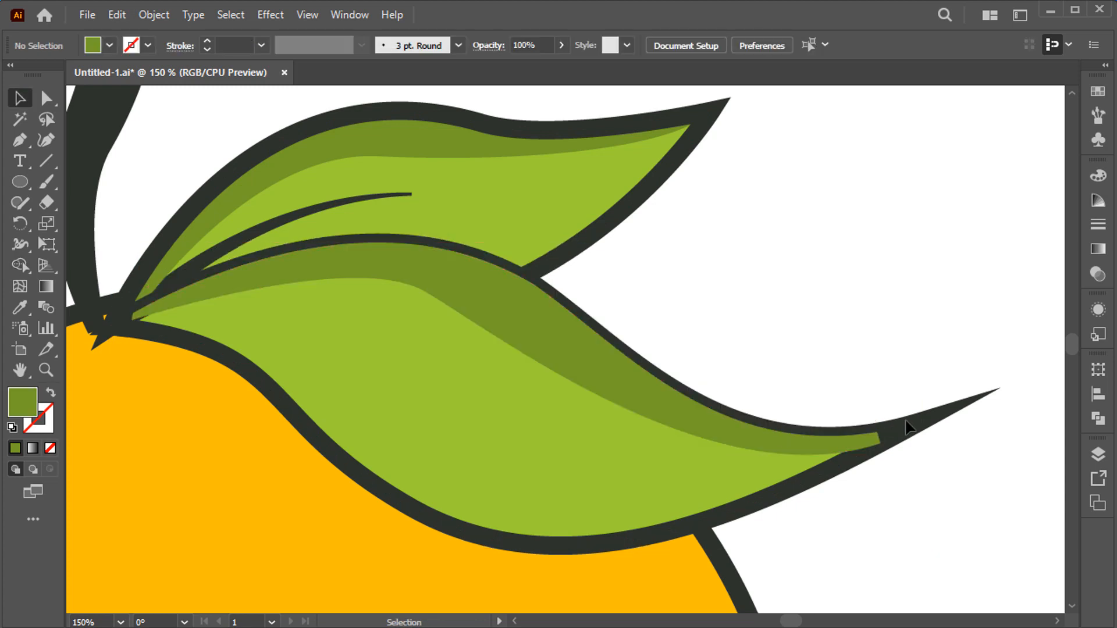
- Bring the lower leaf's outline to the front, above its shadow, and deselect it
left_click(925, 437)
right_click(927, 439)
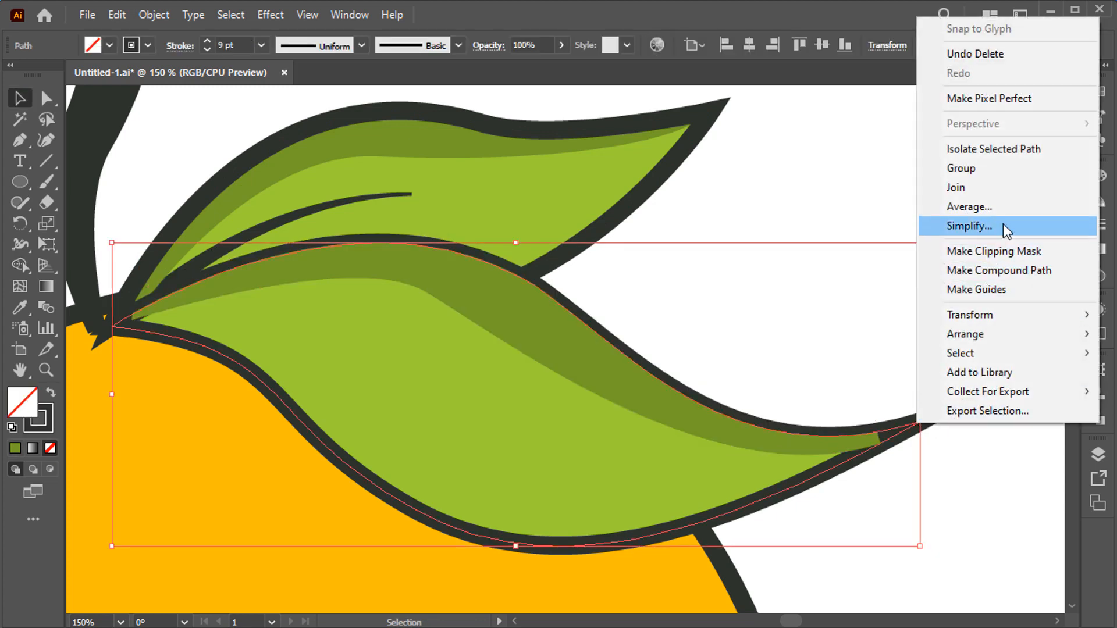
mouse_move(990, 338)
left_click(870, 335)
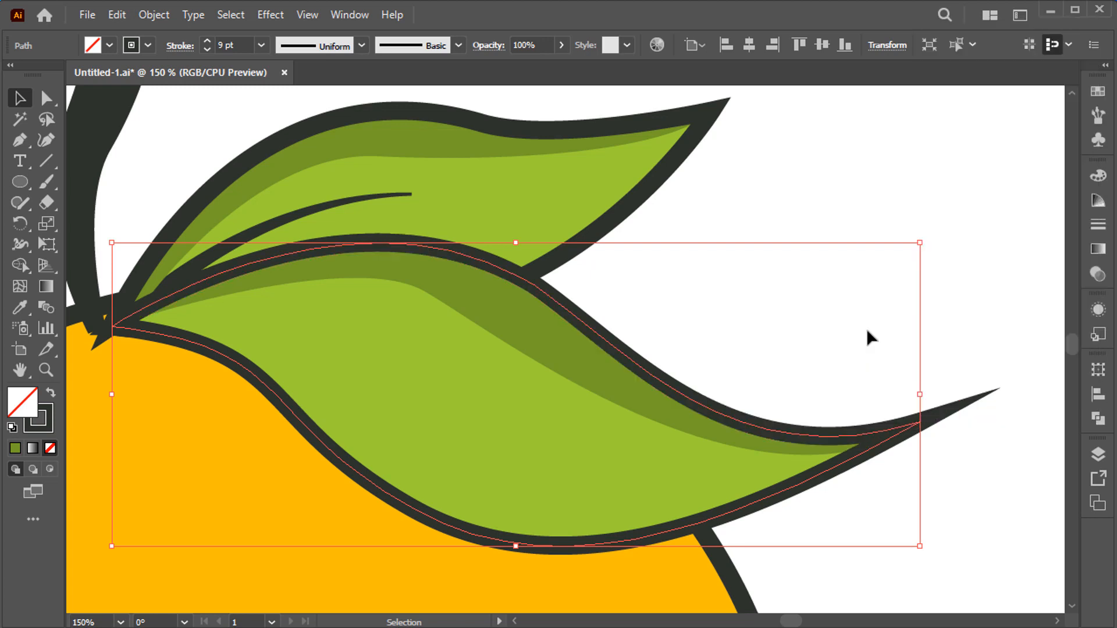
left_click(867, 331)
- Smooth the lower edge of the lower leaf's shadow by adjusting the direction handles at its middle and tip anchor points
key("ctrl+0")
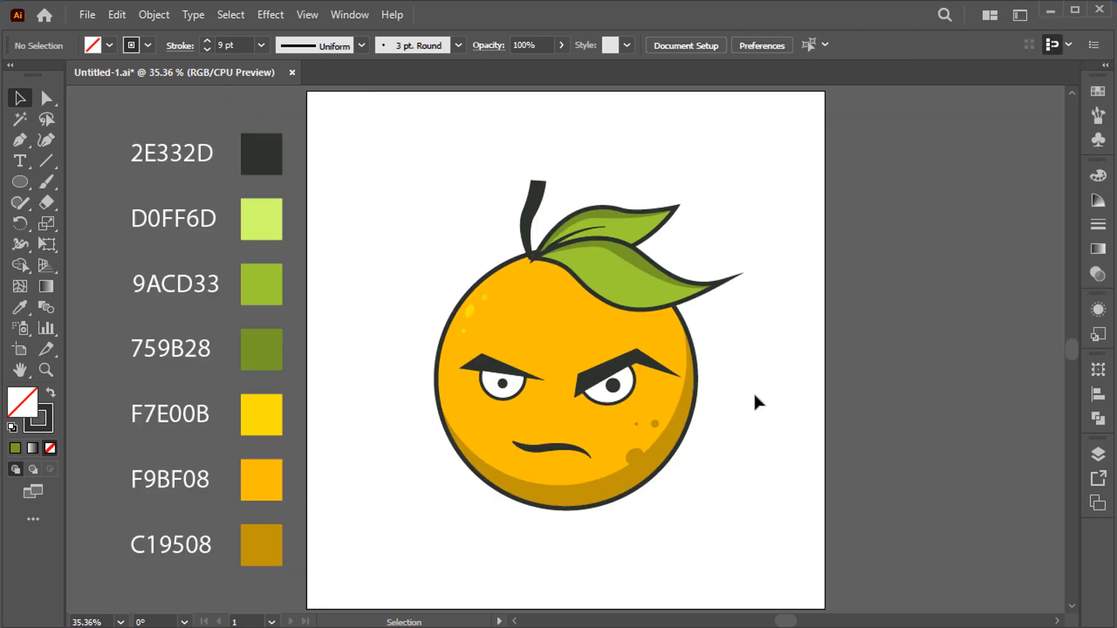
left_click(46, 98)
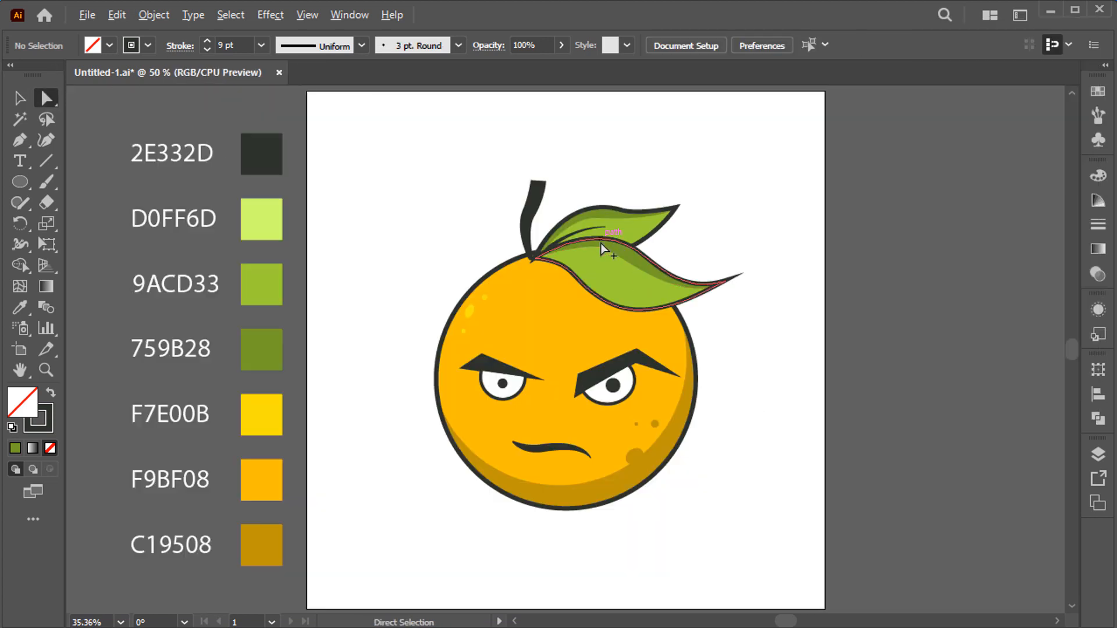
scroll(605, 253, "up", 2)
scroll(605, 254, "up", 2)
left_click_drag(619, 274, 668, 361)
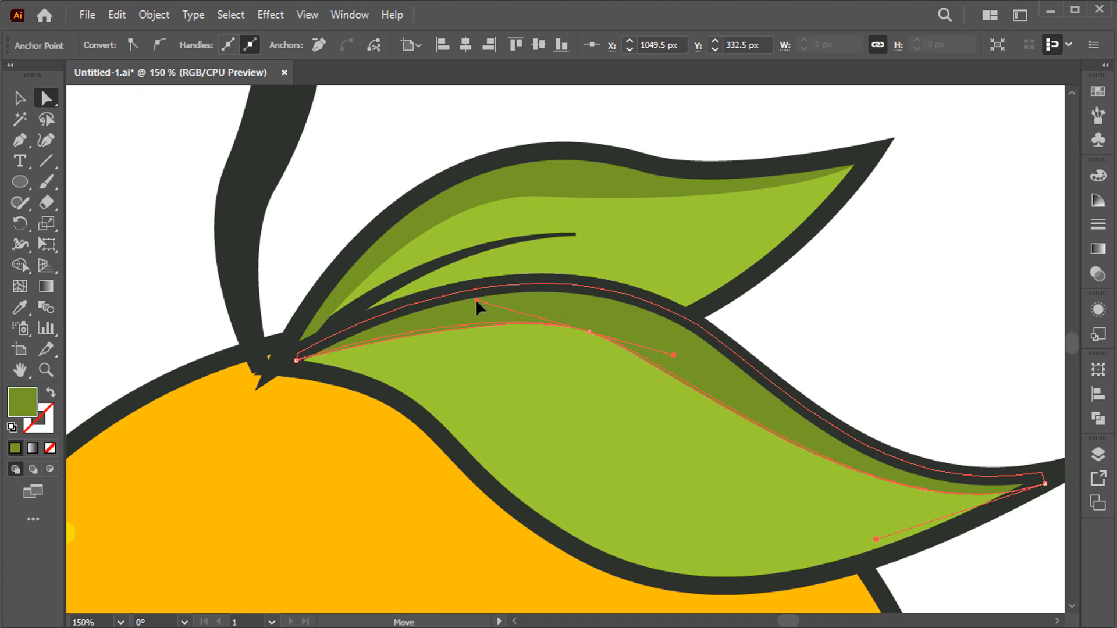
left_click_drag(669, 356, 694, 357)
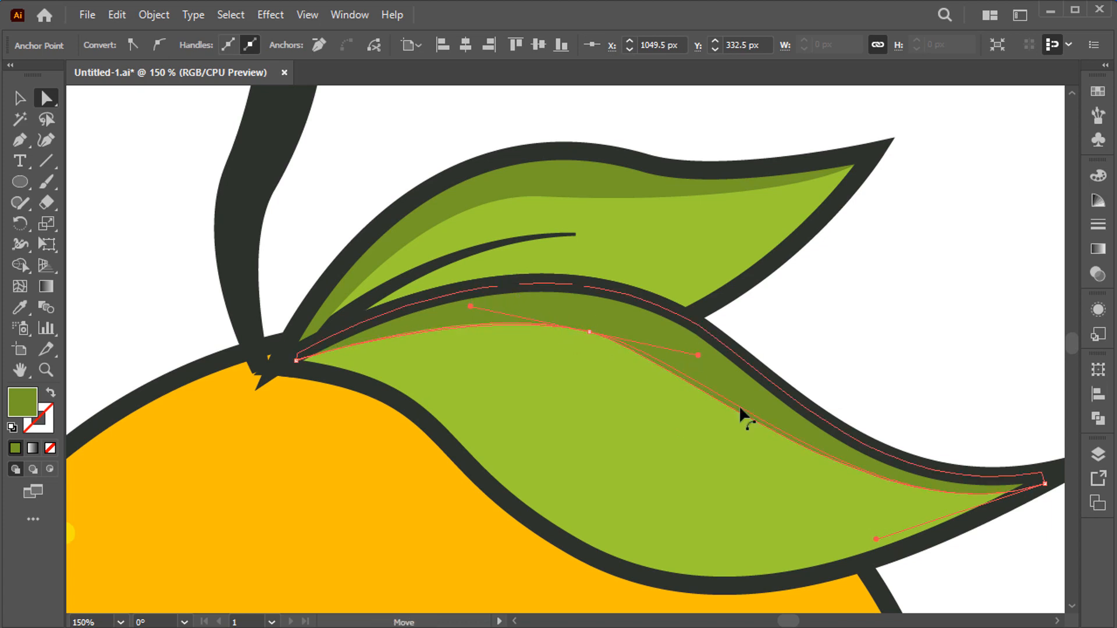
left_click_drag(876, 540, 846, 545)
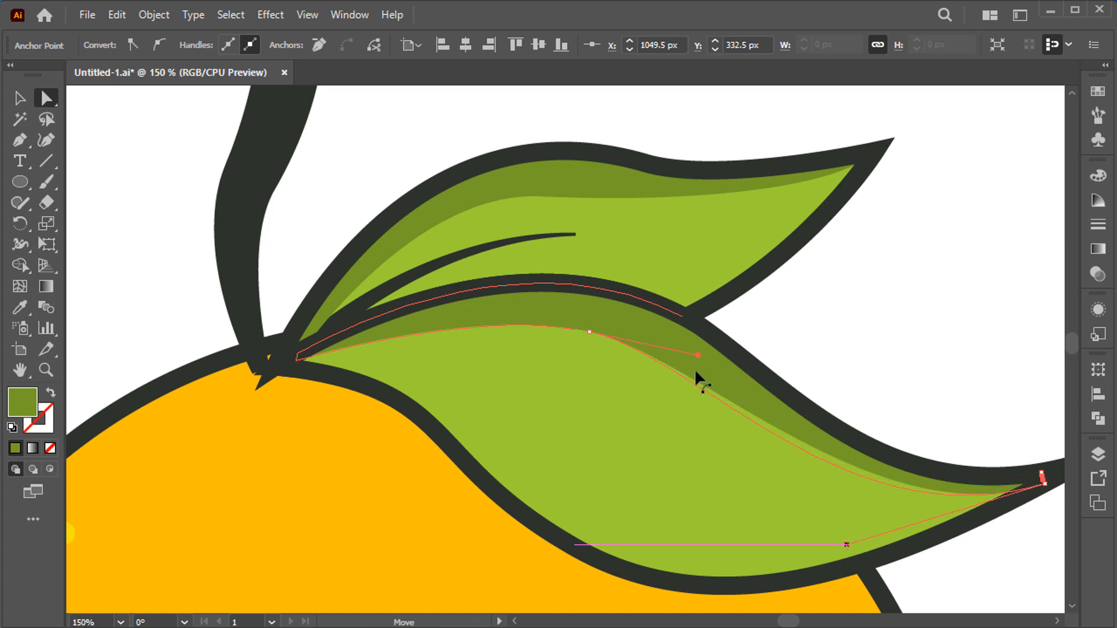
- Smooth the lower edge of the upper leaf's shadow by adjusting its tip and middle direction handles, and deselect it
left_click(517, 196)
left_click(541, 198)
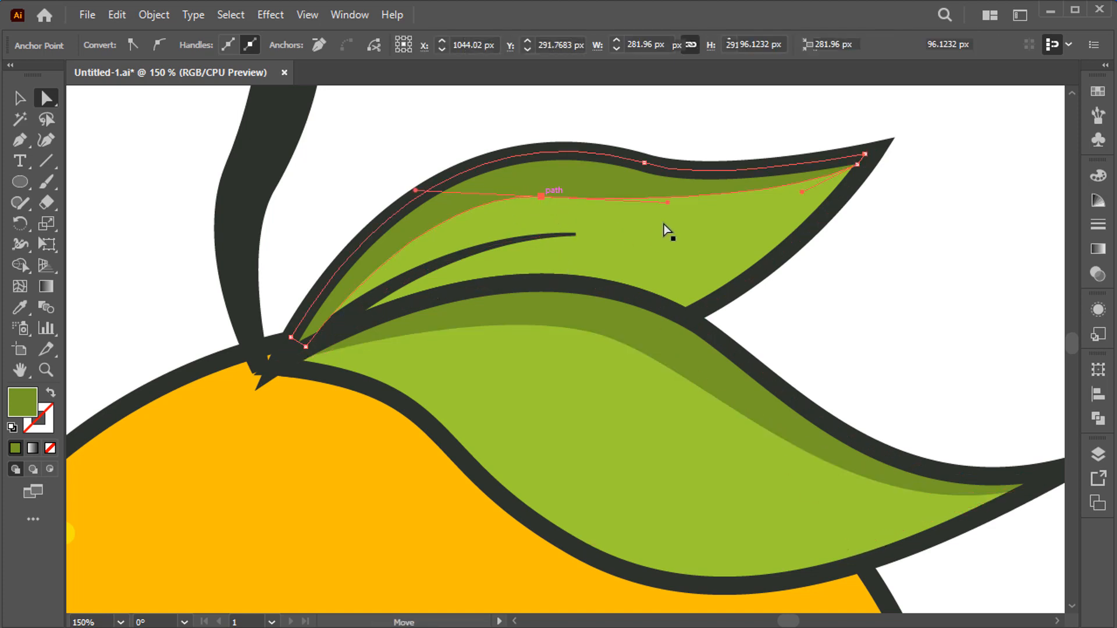
left_click_drag(802, 192, 761, 205)
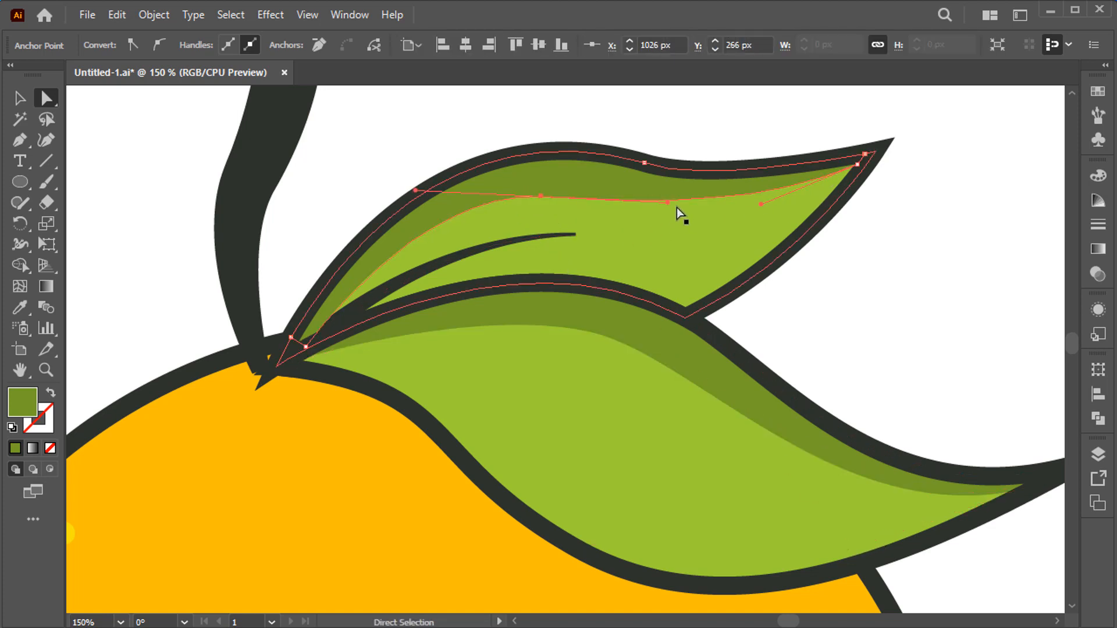
left_click_drag(667, 202, 666, 210)
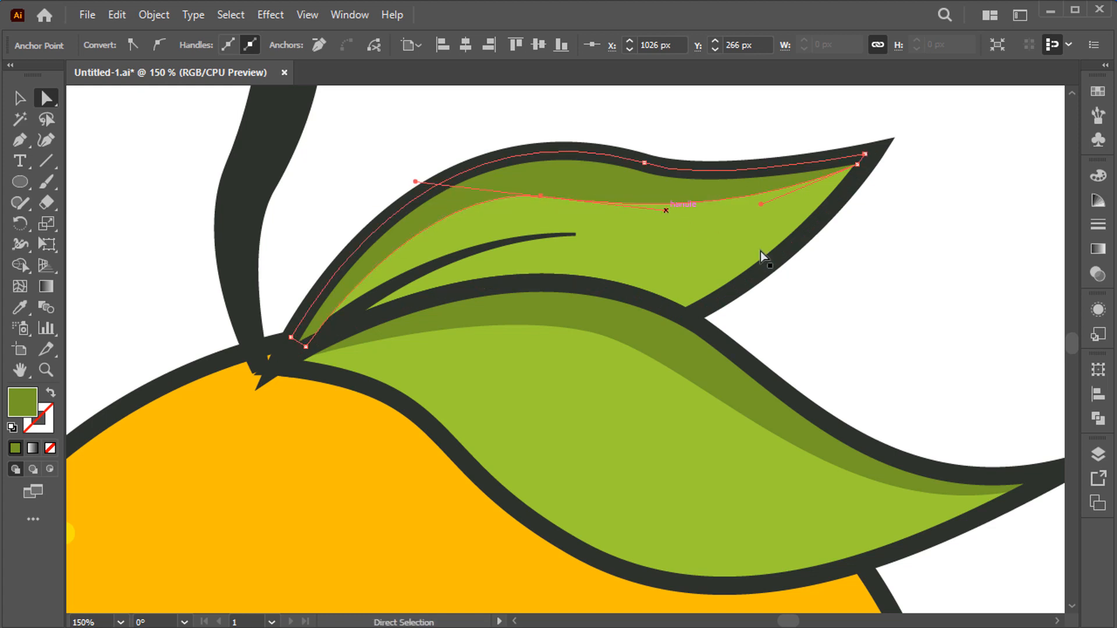
left_click(855, 295)
left_click_drag(855, 294, 793, 257)
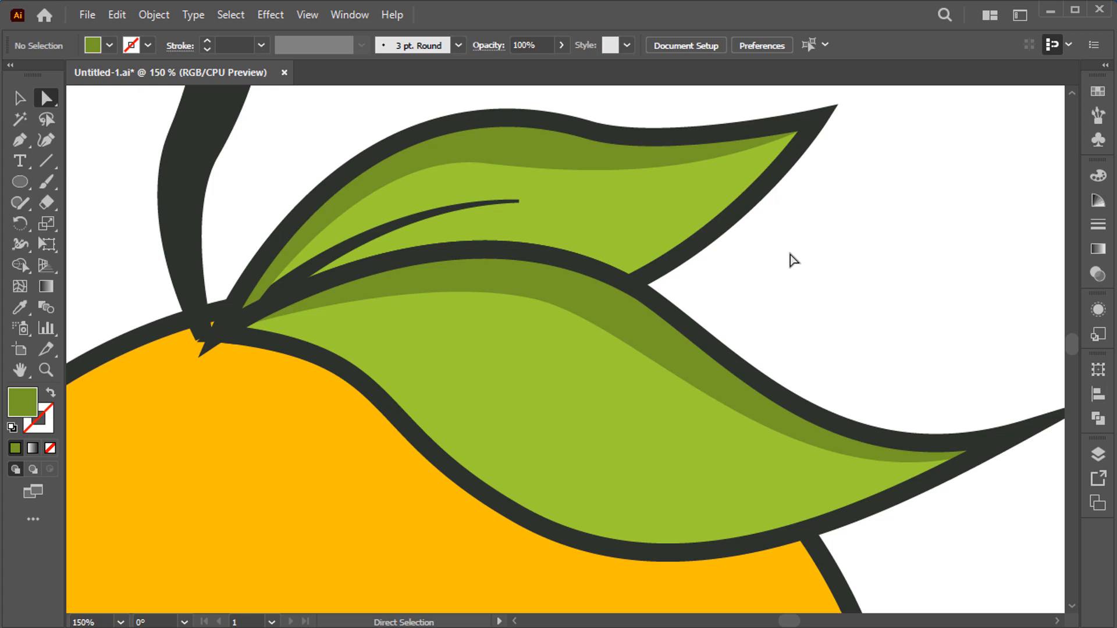
- Draw a curved vein along the middle of the lower leaf with the Pen tool, using the leaf outline's dark 9 pt stroke
left_click(21, 140)
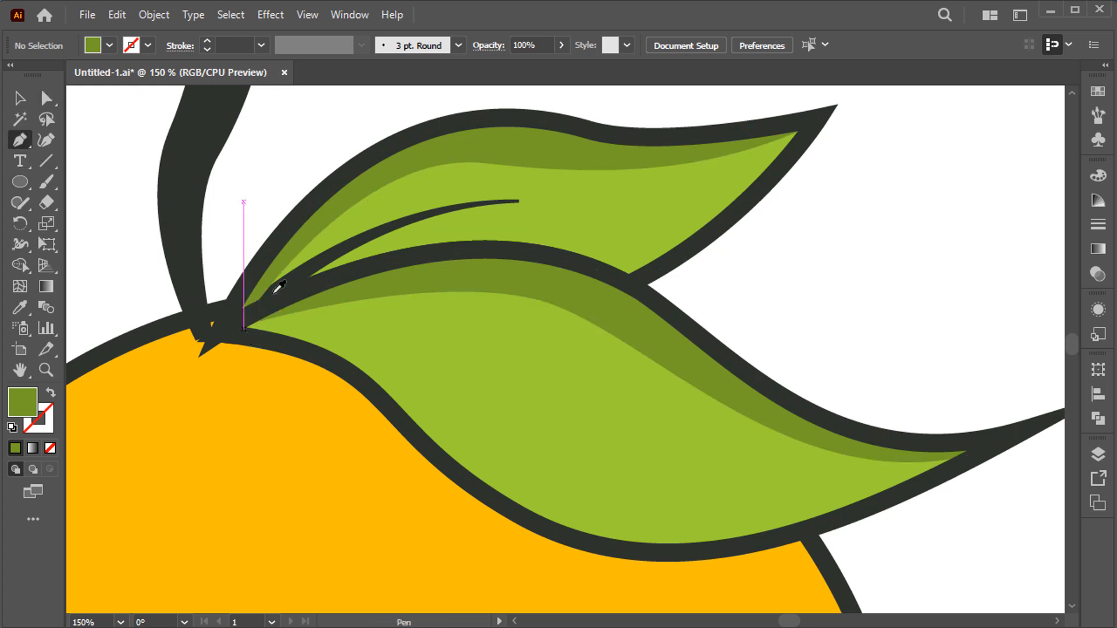
key("i")
left_click(313, 264)
key("p")
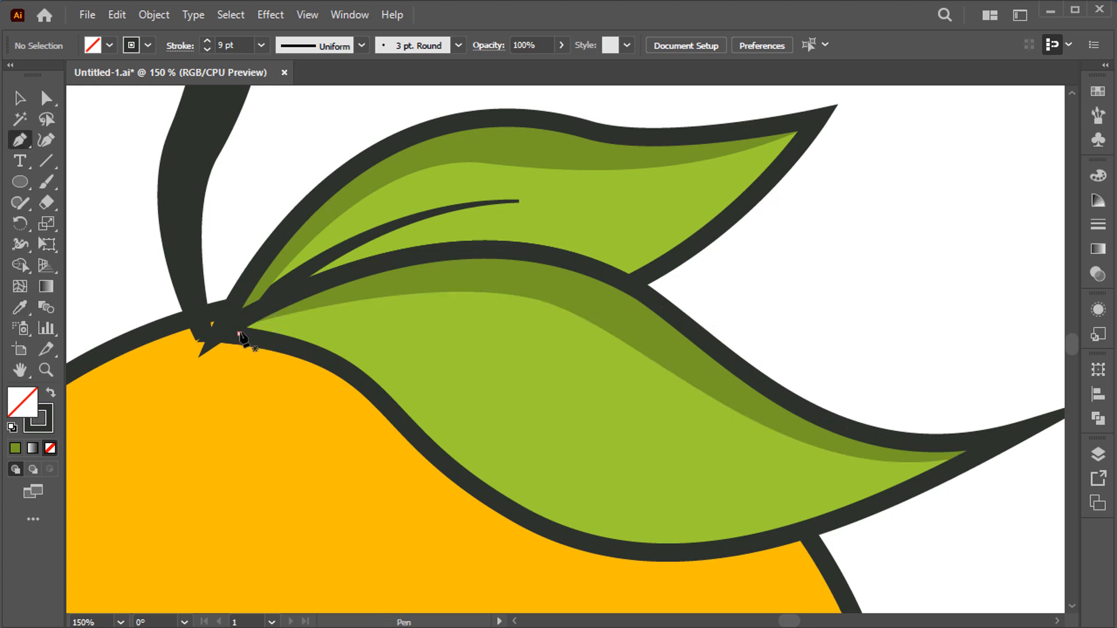
left_click(239, 333)
mouse_move(556, 388)
left_mouse_down()
mouse_move(661, 468)
mouse_move(706, 472)
mouse_move(699, 447)
left_mouse_up()
left_click(701, 463)
- Taper the lower leaf vein's stroke with a width profile that thins toward the leaf tip, and deselect it
key("v")
key("shift+w")
key("ctrl+z")
scroll(706, 471, "up", 2)
key("ctrl+0")
key("v")
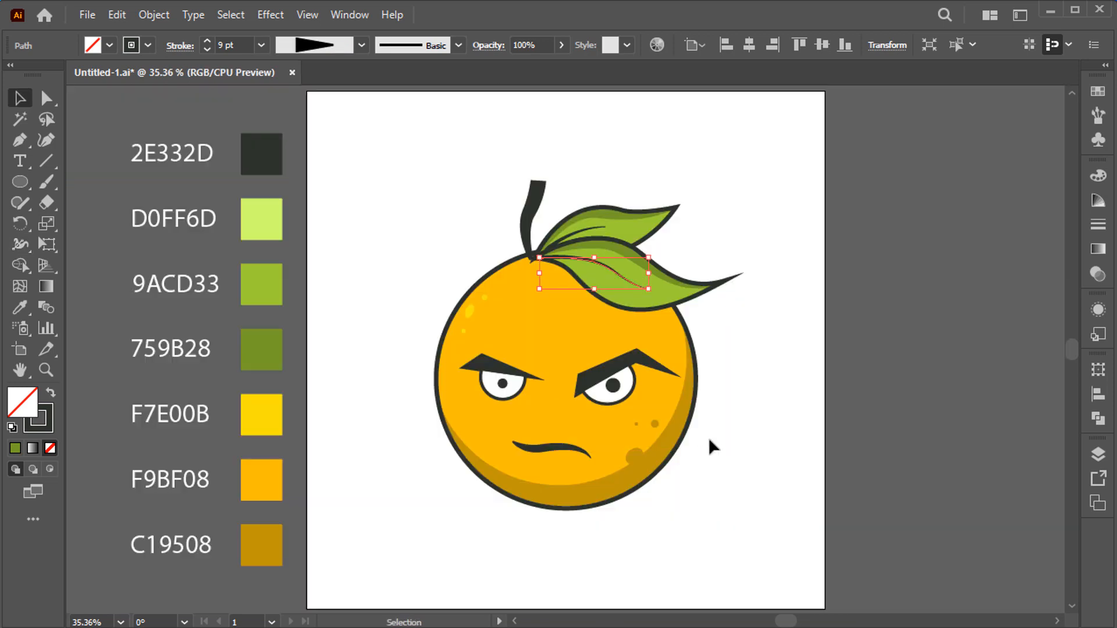
left_click(758, 406)
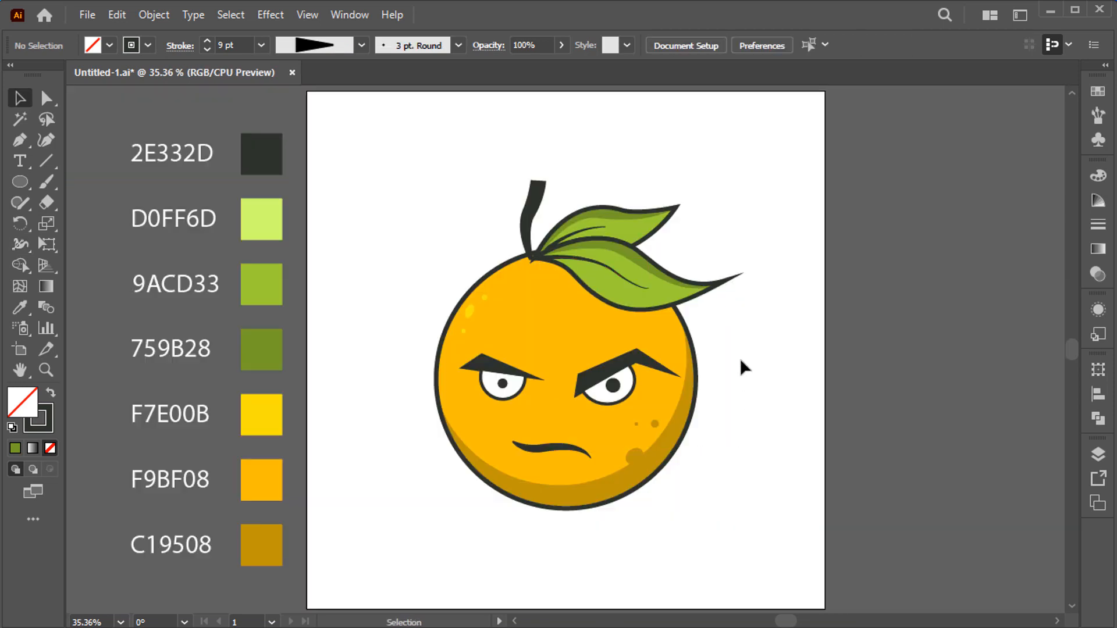
- Draw a flat ellipse across the top end of the stem and fill it with a near-black shade darker than the stem
left_click(541, 197)
key("l")
key("ctrl+1")
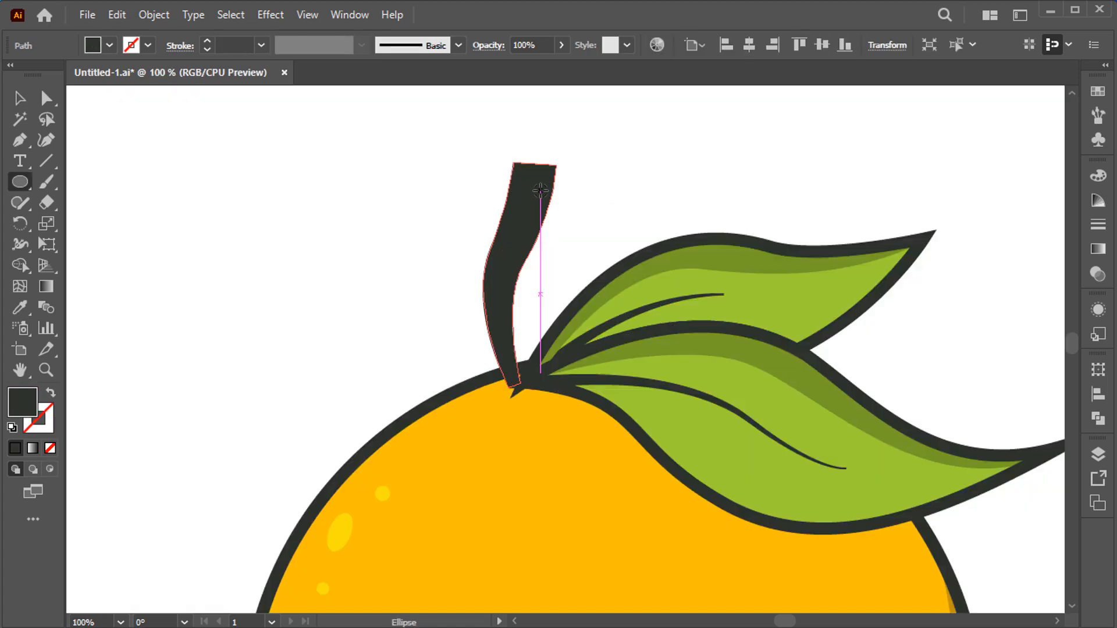
left_click_drag(530, 196, 489, 297)
scroll(538, 325, "up", 4)
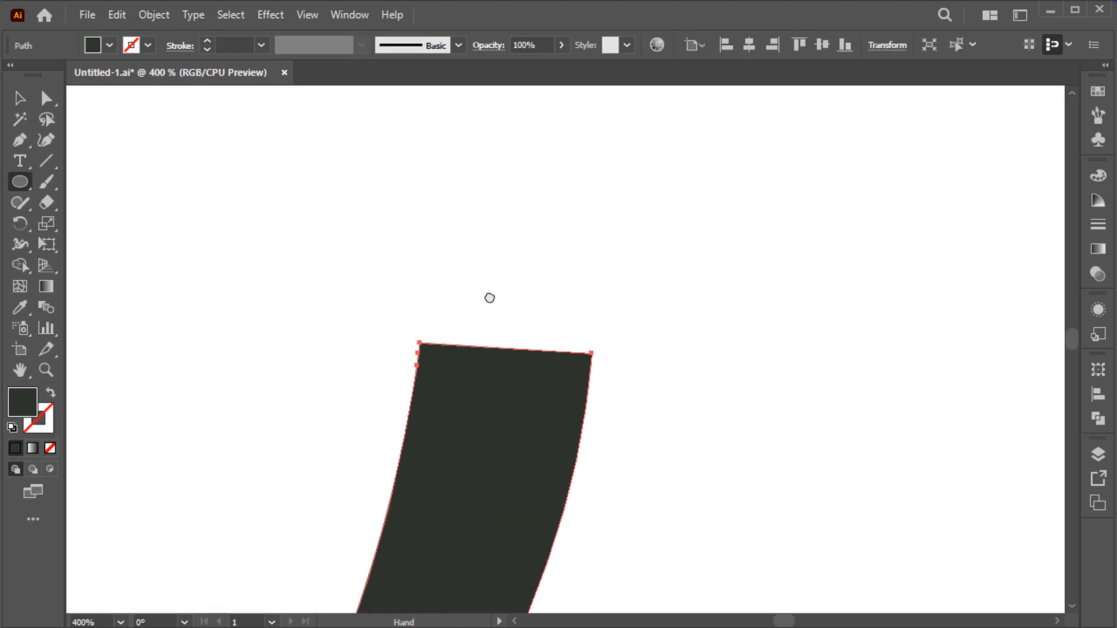
left_click_drag(428, 318, 624, 278)
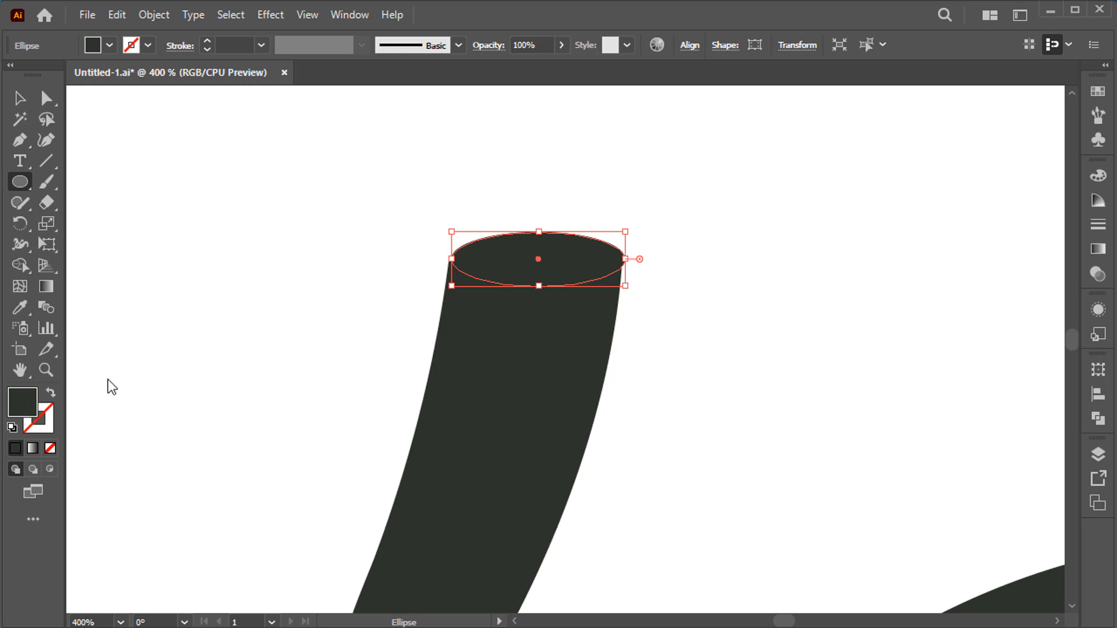
double_click(22, 402)
left_click_drag(365, 382, 387, 402)
left_click(759, 206)
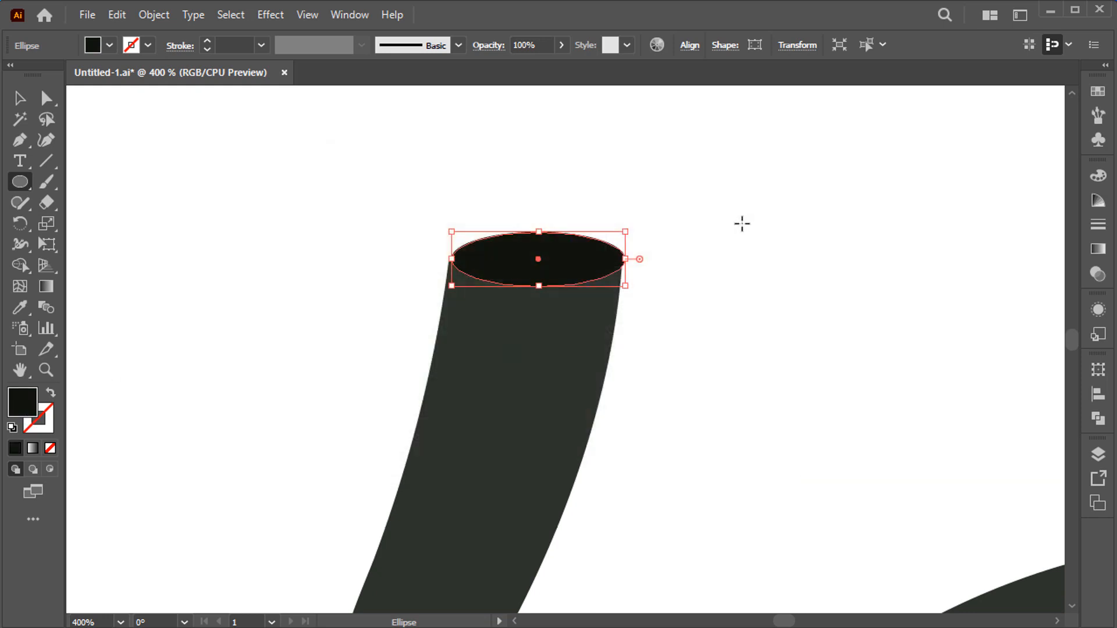
- Shift the dark ellipse slightly down and left to fit over the stem's top end, and deselect it
key("v")
left_click(648, 277)
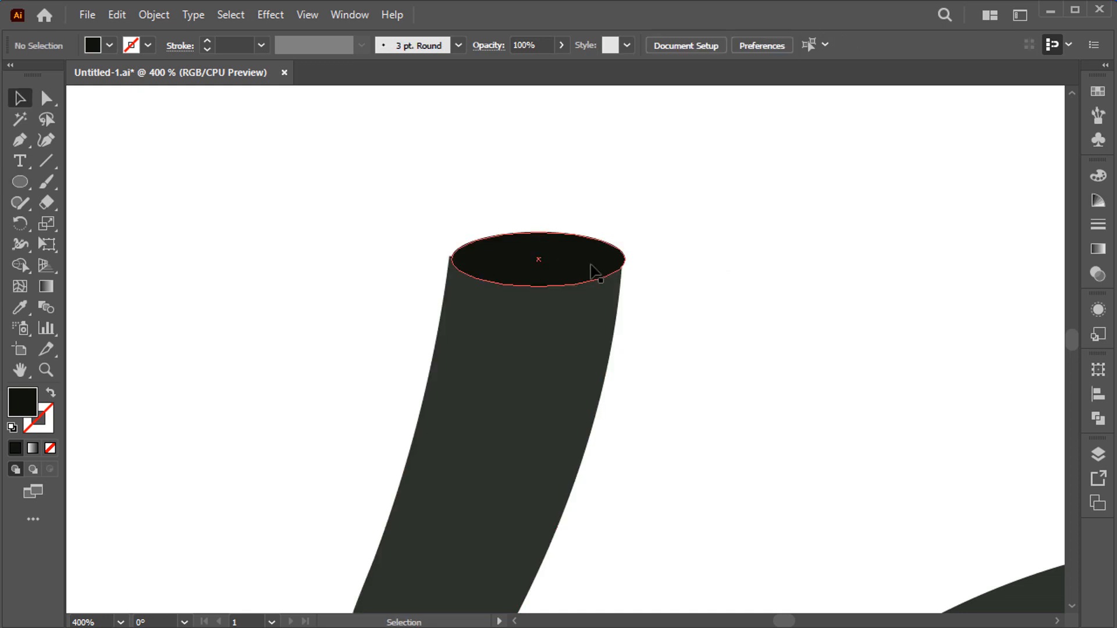
left_click_drag(590, 264, 586, 271)
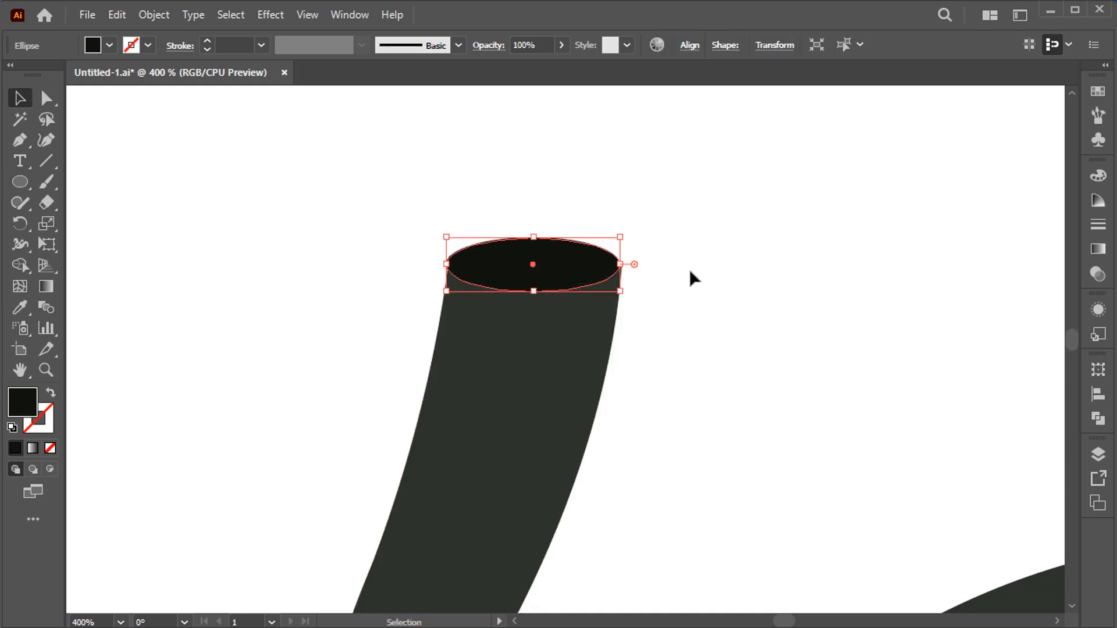
left_click(688, 269)
- Move the stem's upper-right corner anchor point onto the right end of the ellipse to align their edges, and deselect everything
key("a")
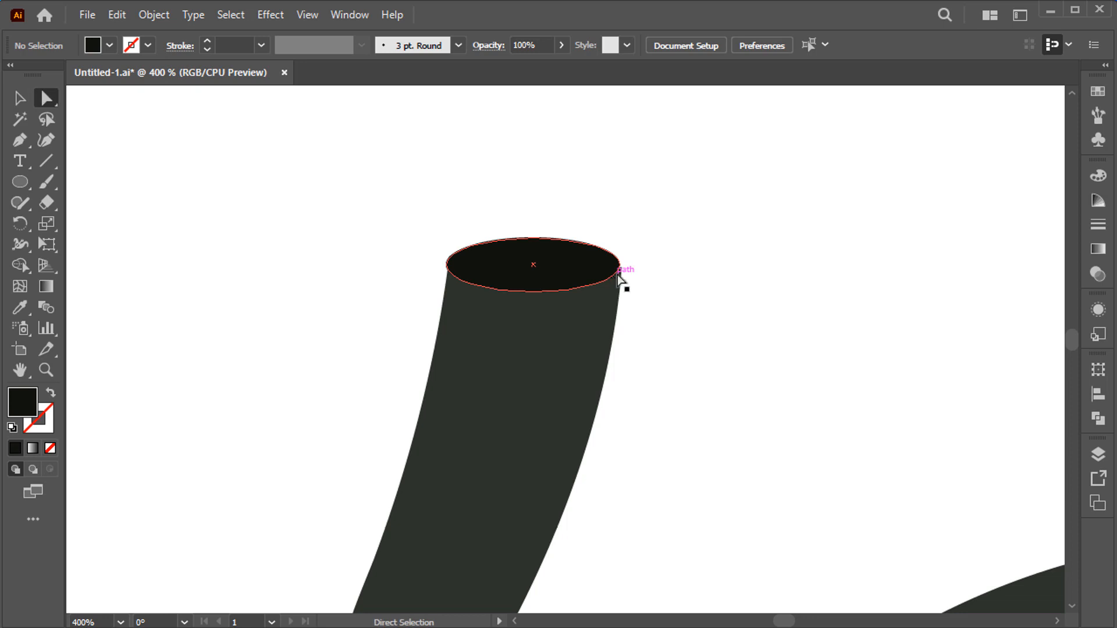
scroll(618, 281, "up", 2)
left_click(620, 259)
left_click(626, 266)
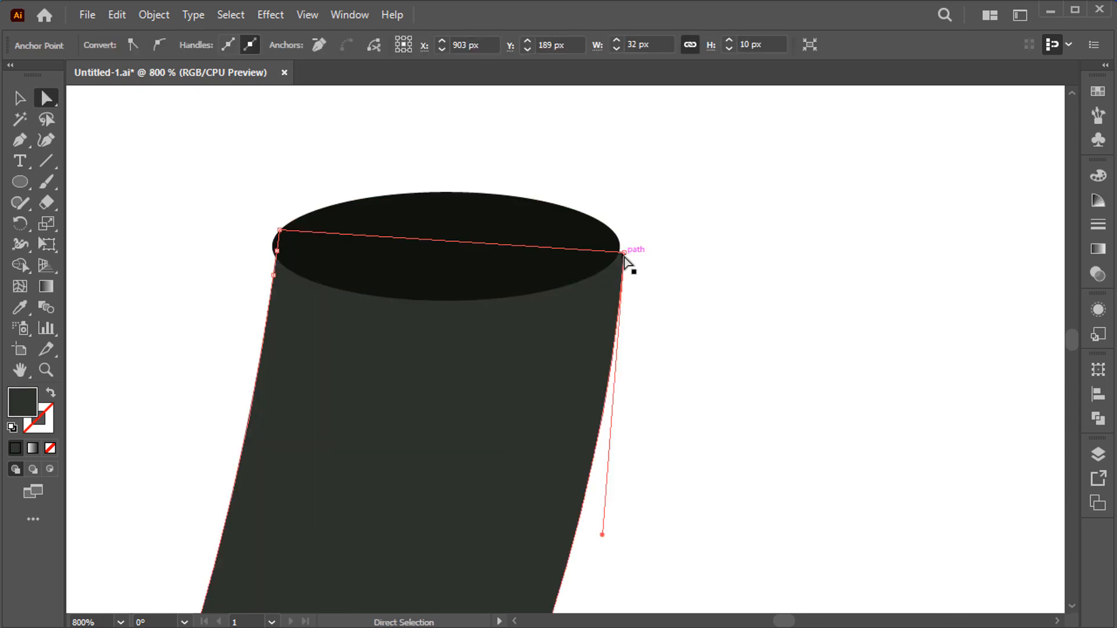
left_click_drag(628, 267, 619, 254)
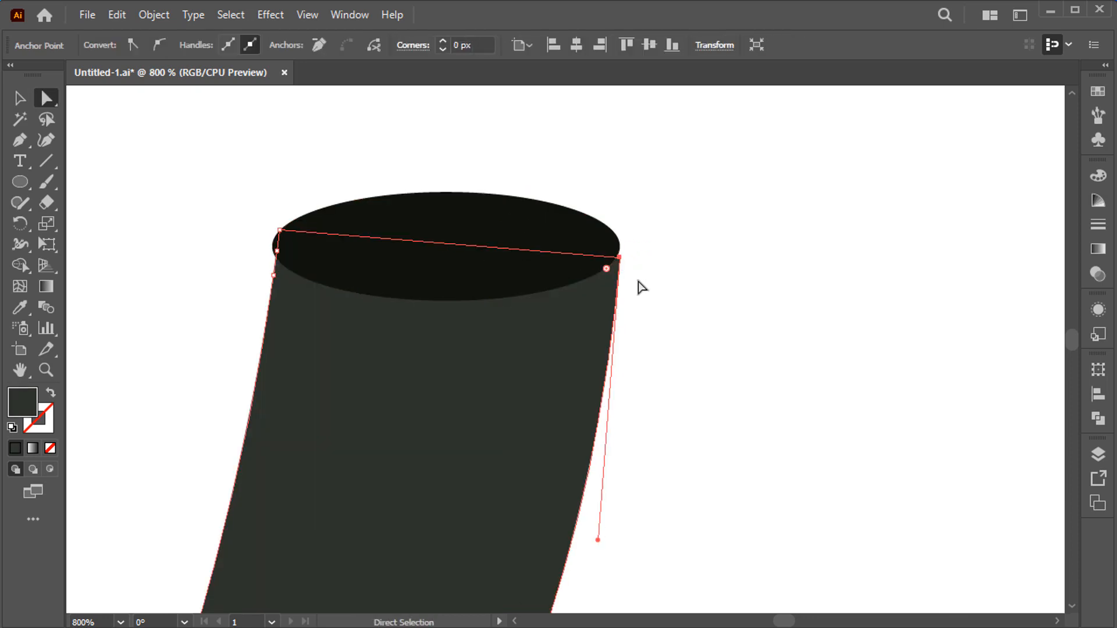
scroll(626, 252, "up", 3)
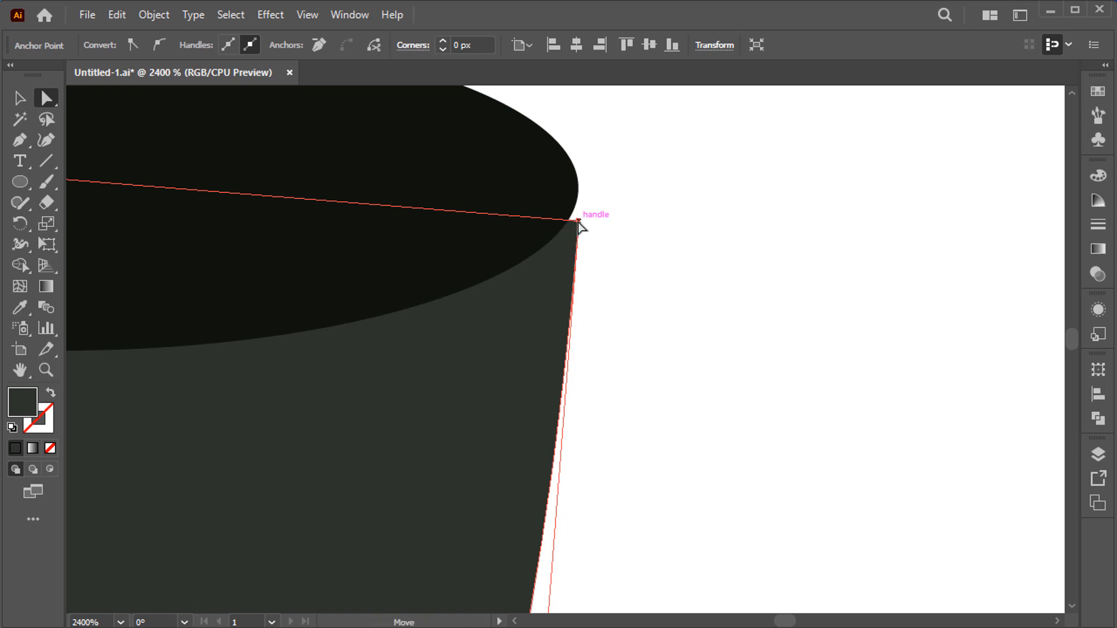
left_click_drag(579, 222, 579, 199)
key("ctrl+z")
left_click(578, 221)
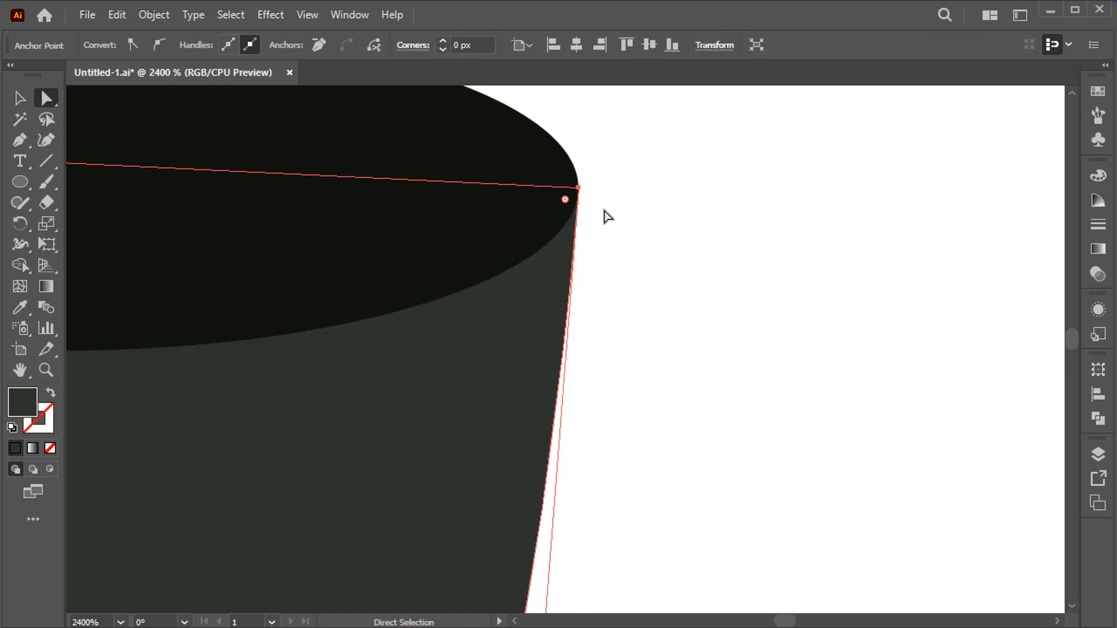
left_click(604, 217)
key("ctrl+0")
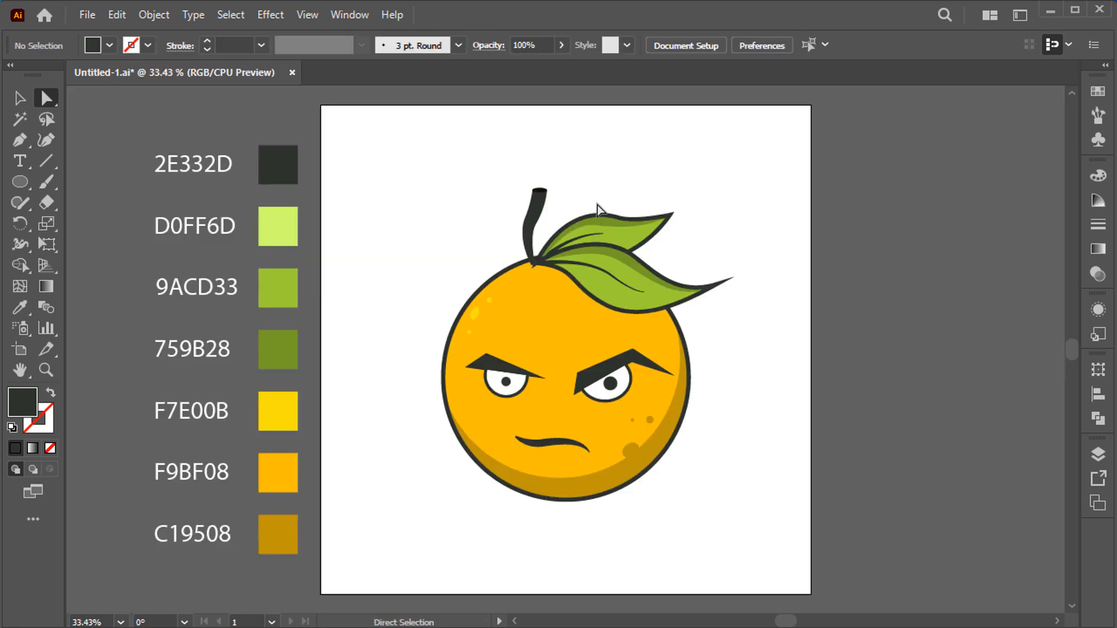
- Create a 1080 × 1080 px rectangle for the background
key("v")
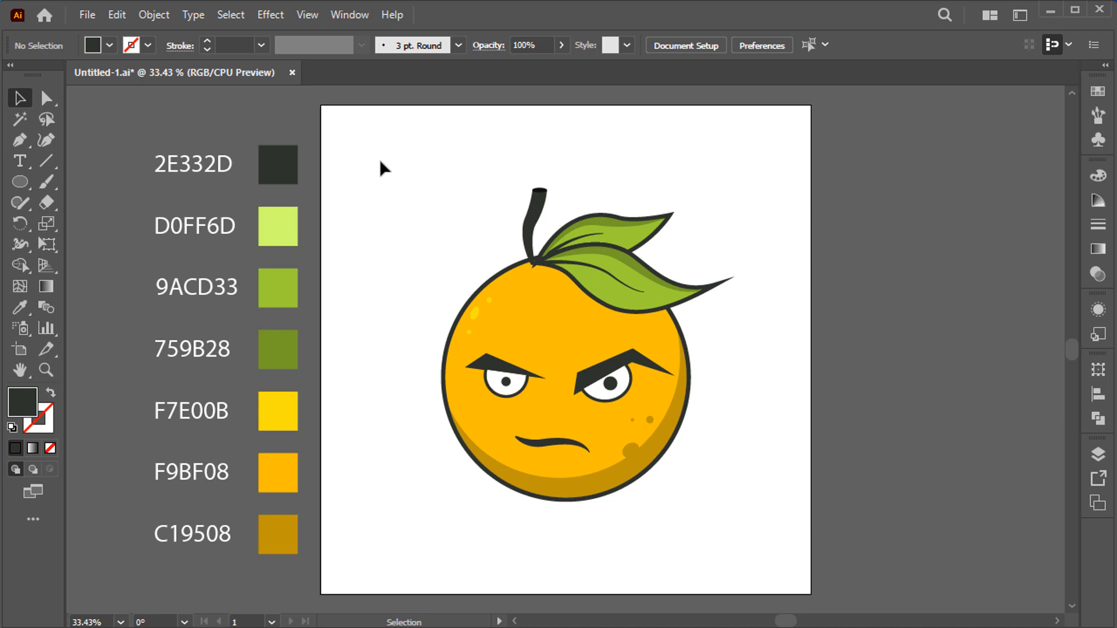
left_click(388, 190)
key("m")
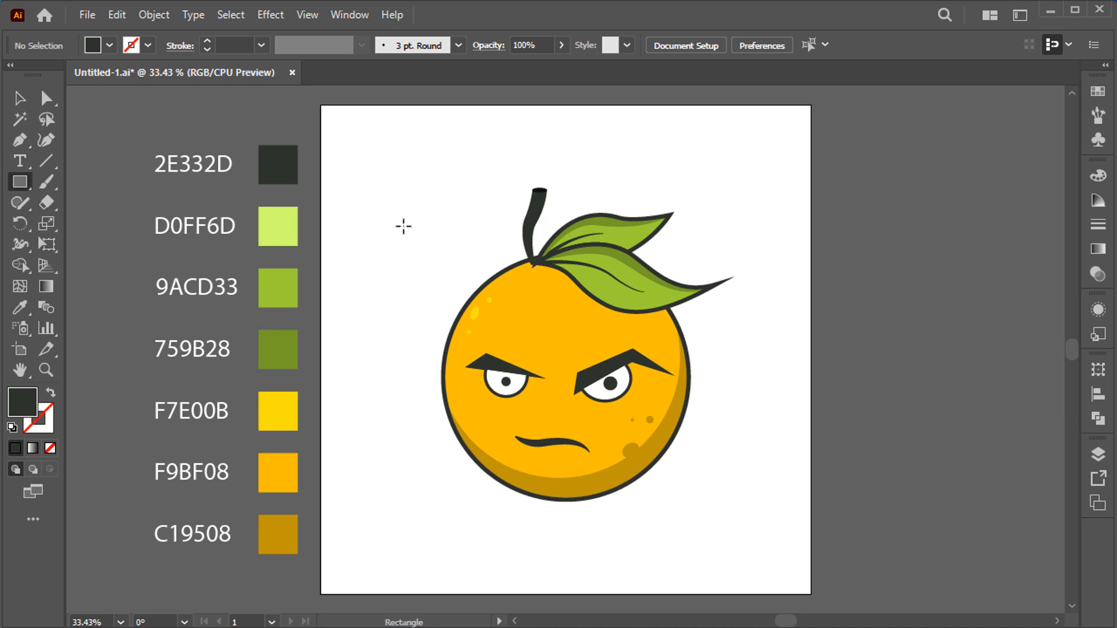
left_click(440, 277)
type("1080")
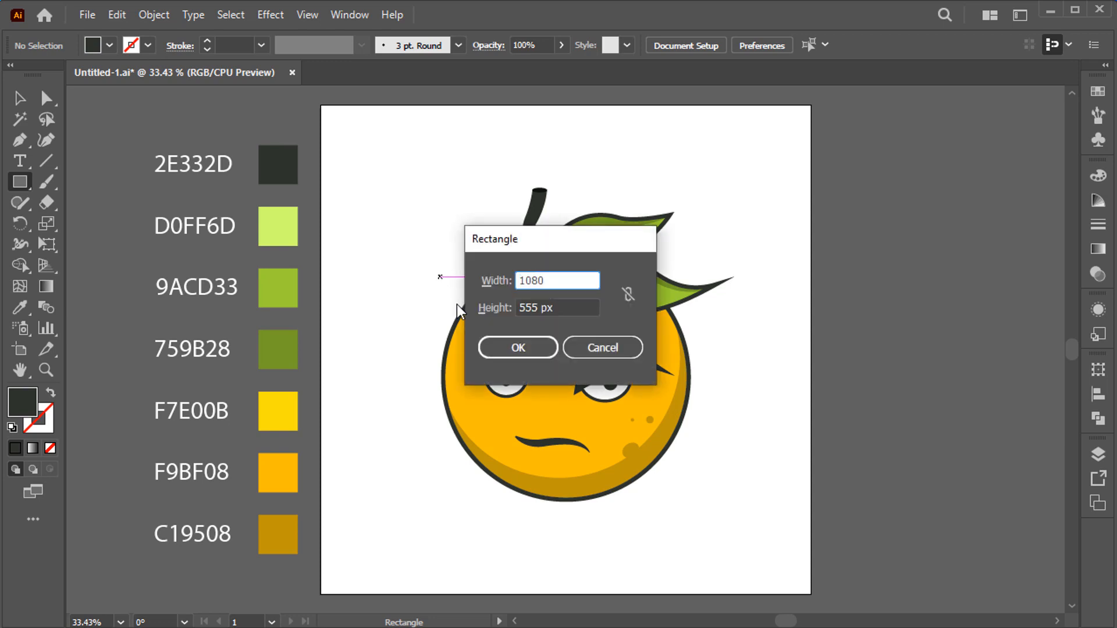
key("Tab")
type("1")
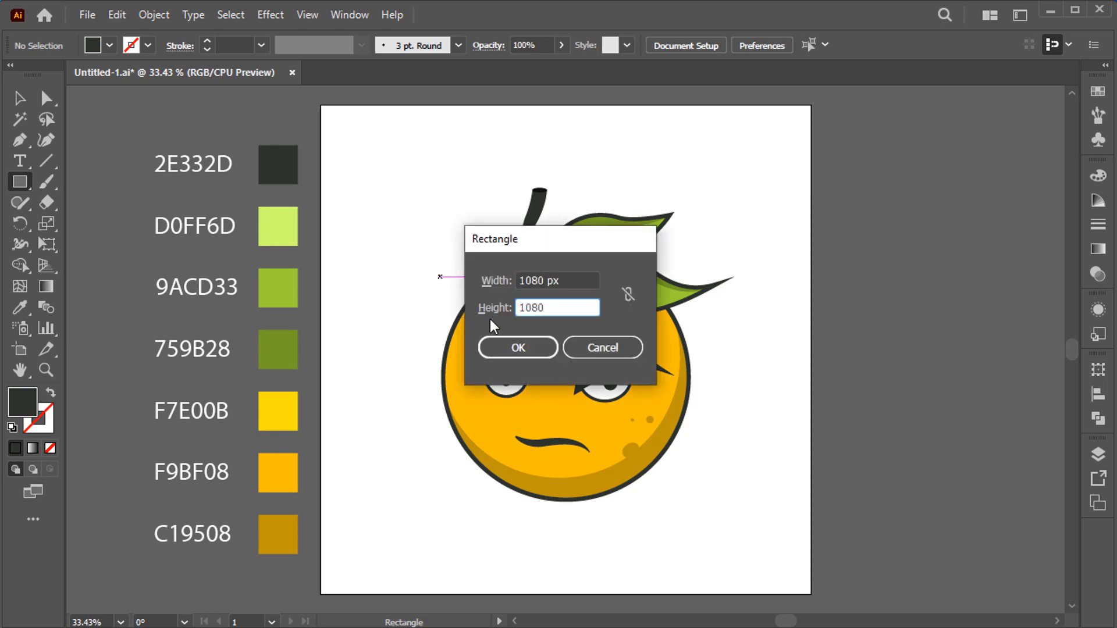
left_click(539, 344)
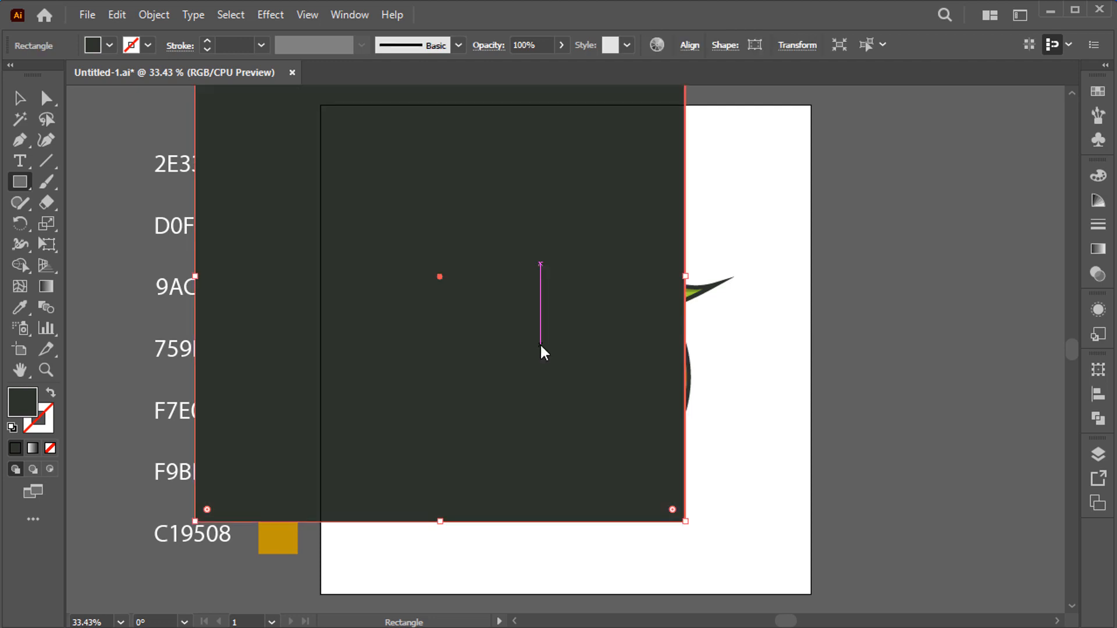
- Centre the background square horizontally and vertically on the artboard and send it behind all the artwork
key("v")
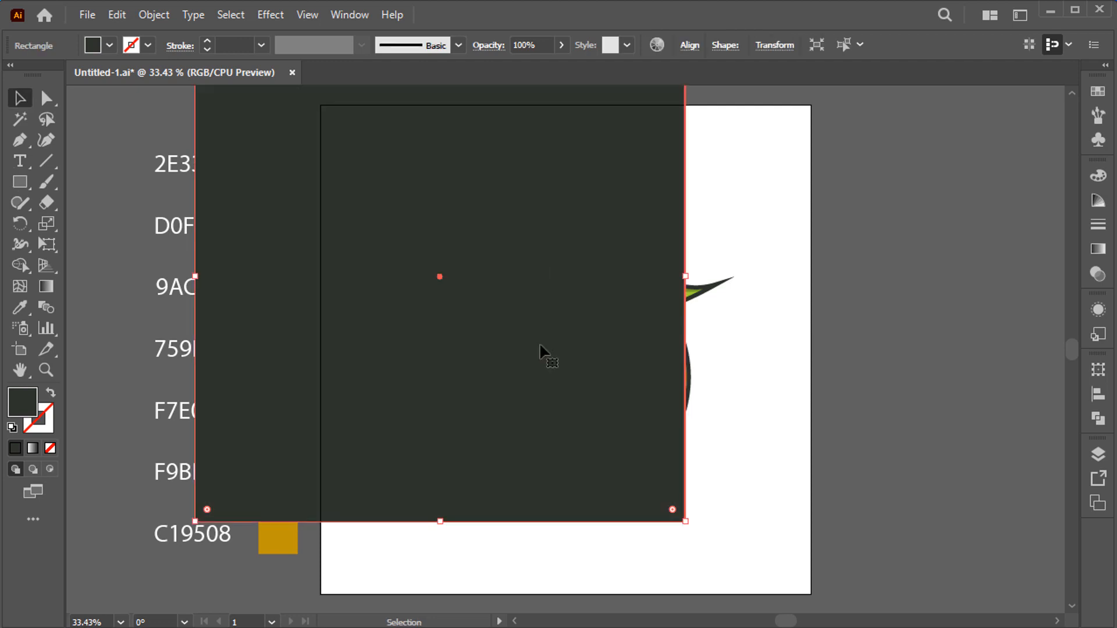
left_click(685, 45)
left_click(542, 94)
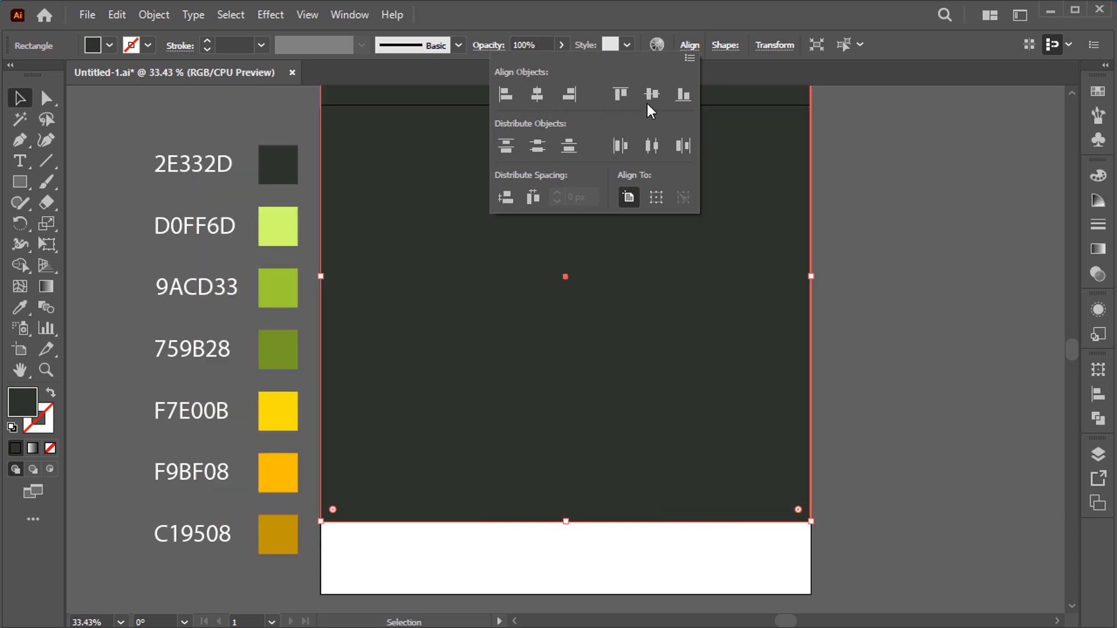
left_click(647, 98)
right_click(707, 216)
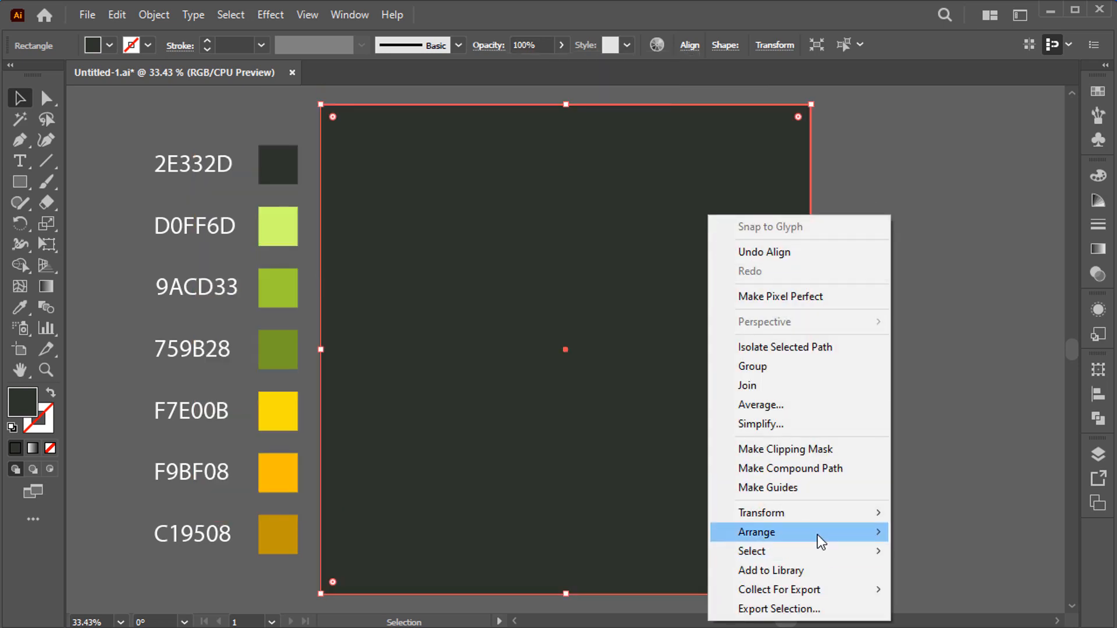
mouse_move(751, 531)
left_click(924, 590)
- Fill the background square with the palette's light green D0FF6D and deselect it
key("i")
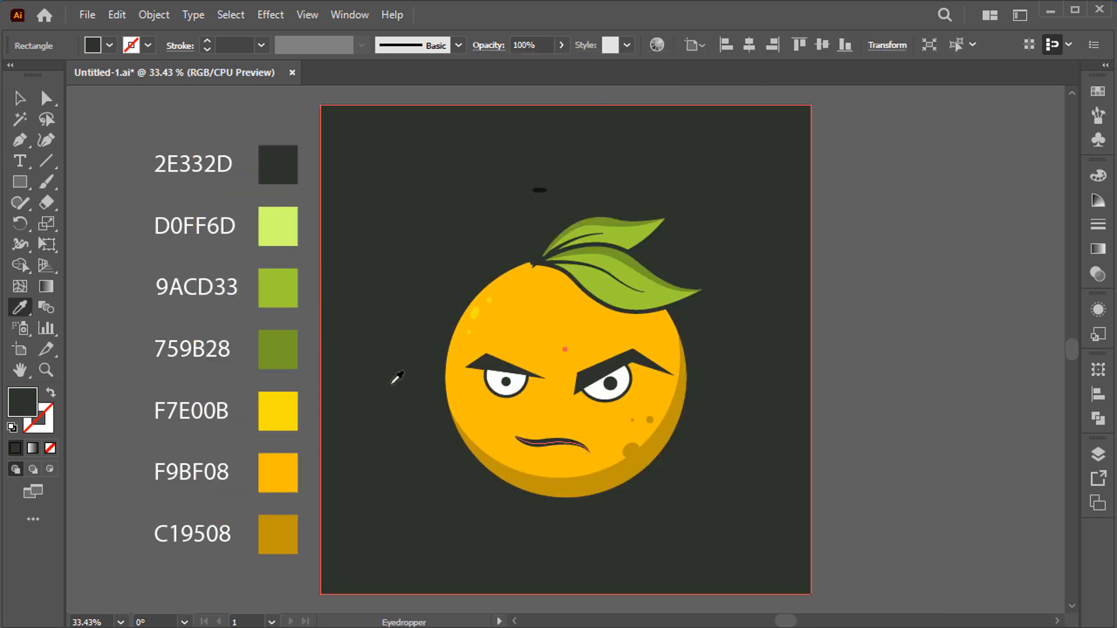
left_click(279, 227)
key("v")
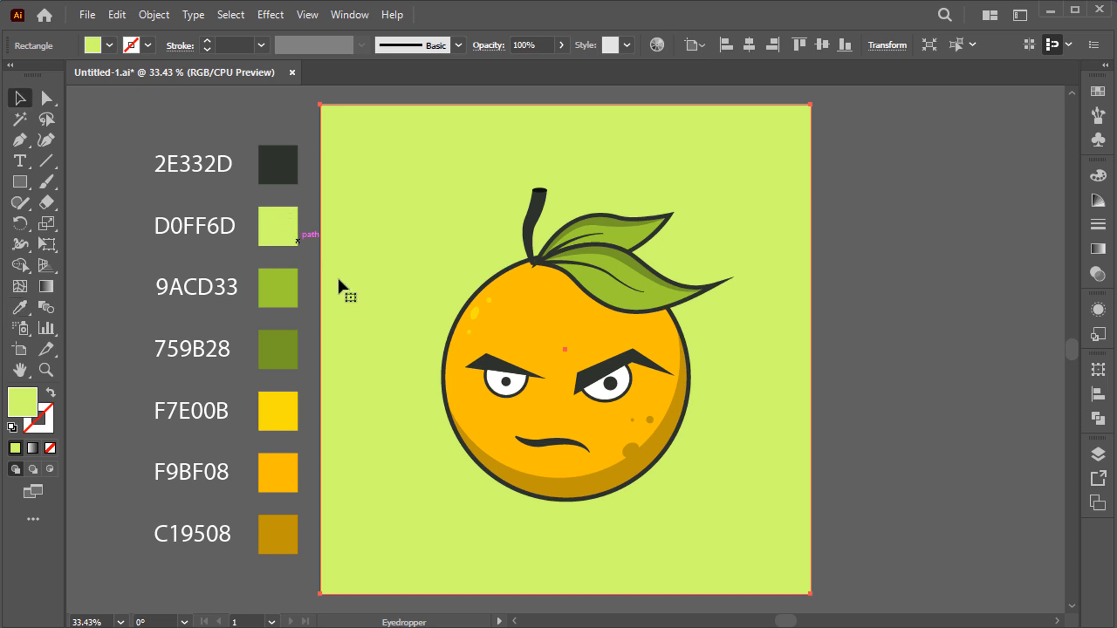
left_click(832, 458)
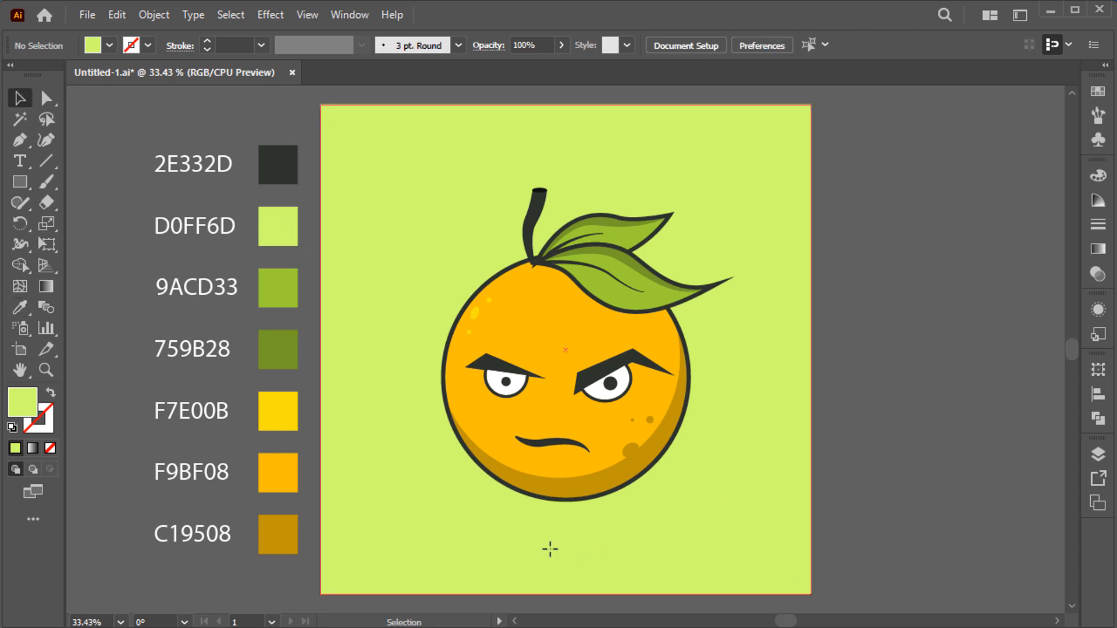
- Draw a thin, wide ellipse below the orange as its ground shadow, fill it with A9CC54, and deselect it
key("l")
left_click_drag(492, 520, 655, 534)
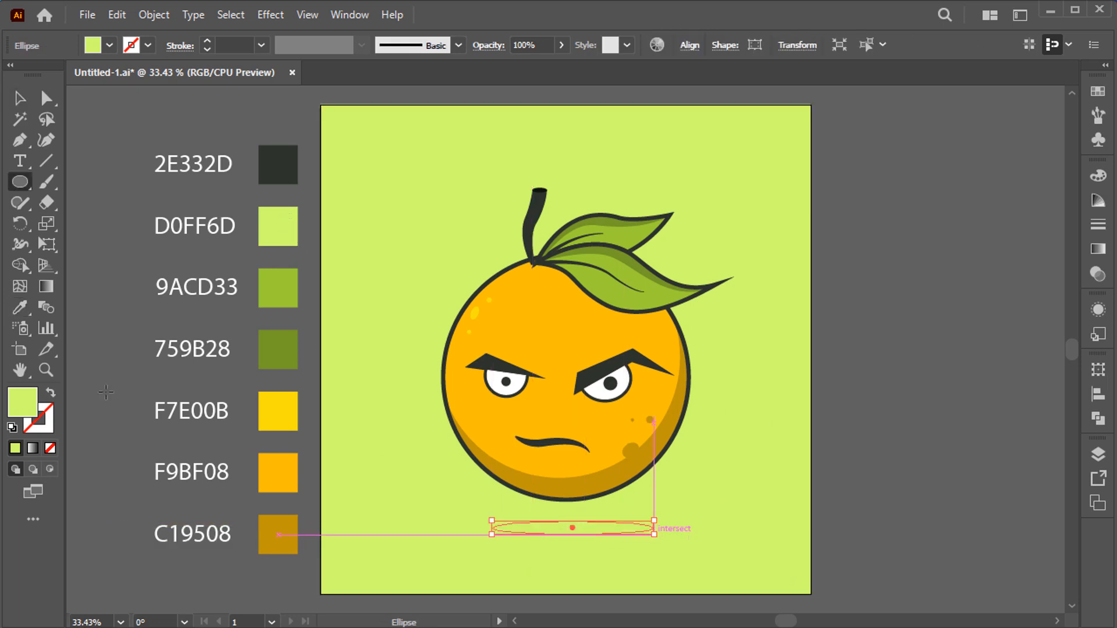
double_click(20, 402)
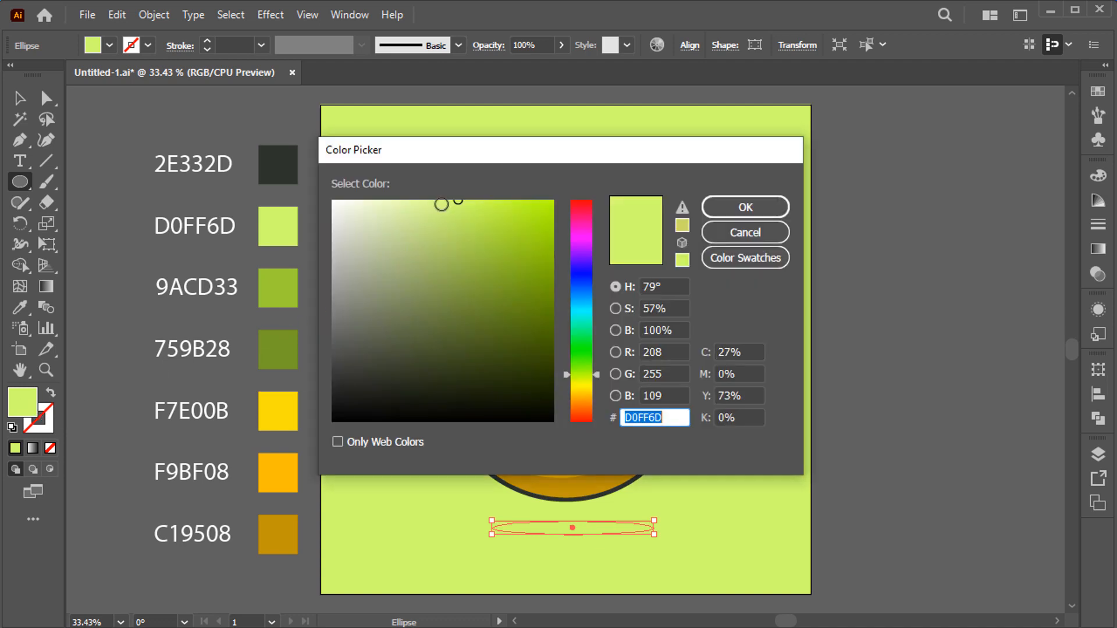
left_click_drag(453, 203, 465, 245)
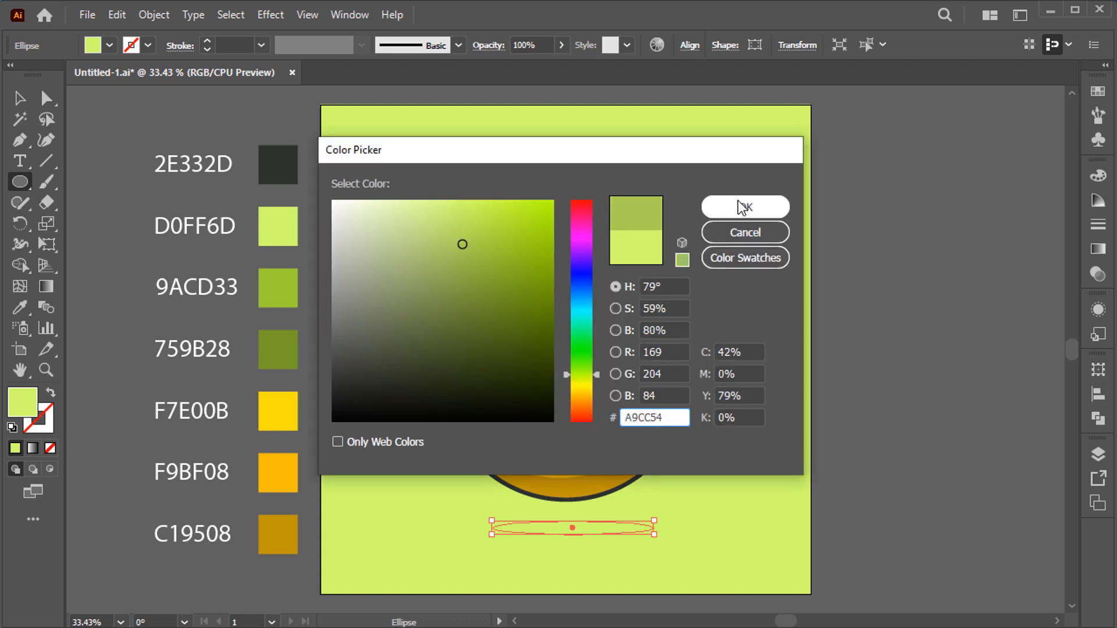
left_click(745, 207)
key("v")
left_click(850, 408)
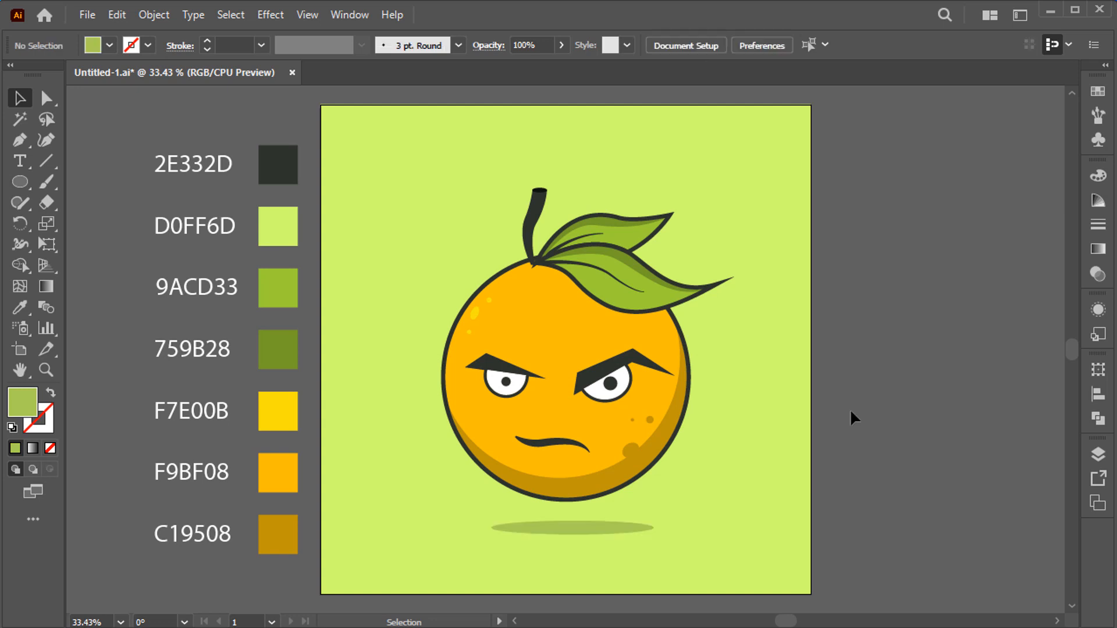